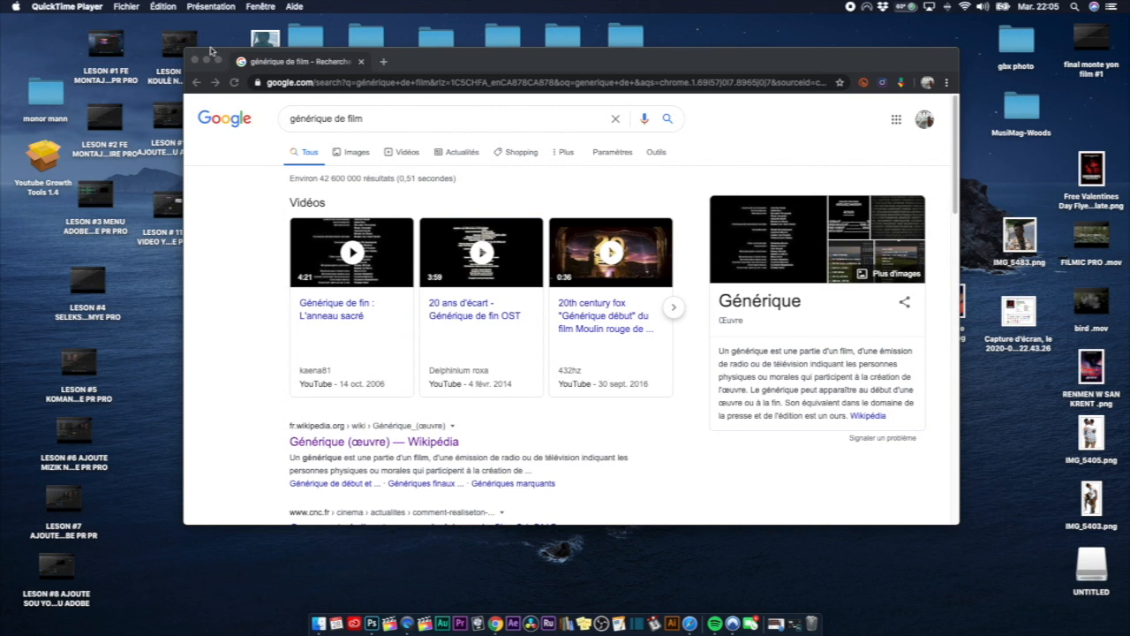
Play the YouTube video "Générique de fin : L'anneau sacré" with its sound muted and skip ahead to examine the scrolling end credits.
click(219, 61)
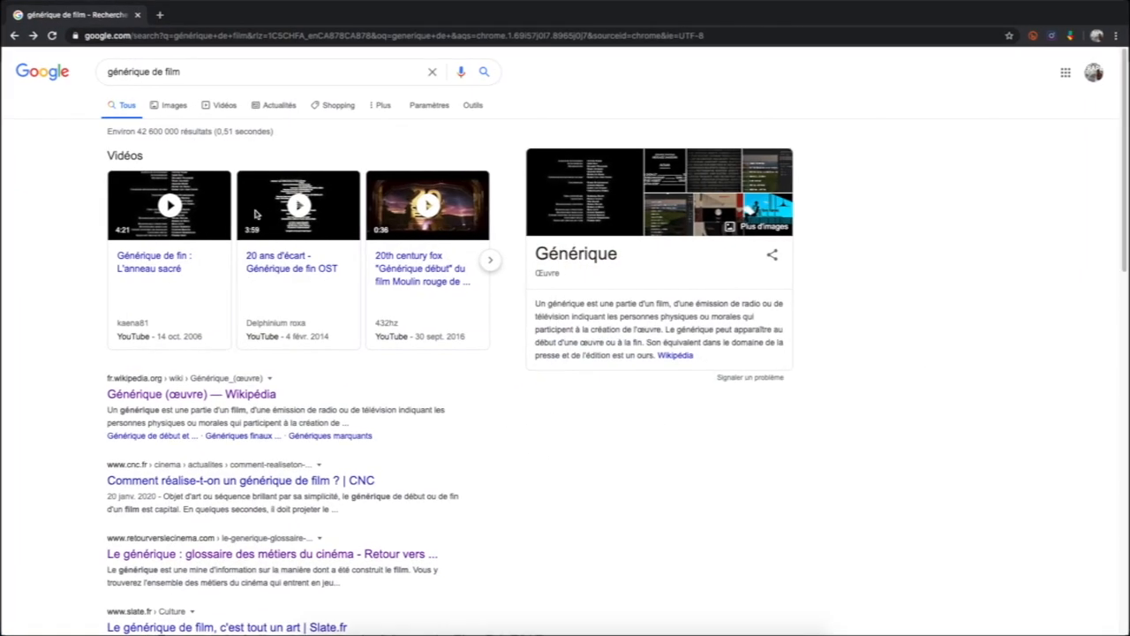
click(164, 256)
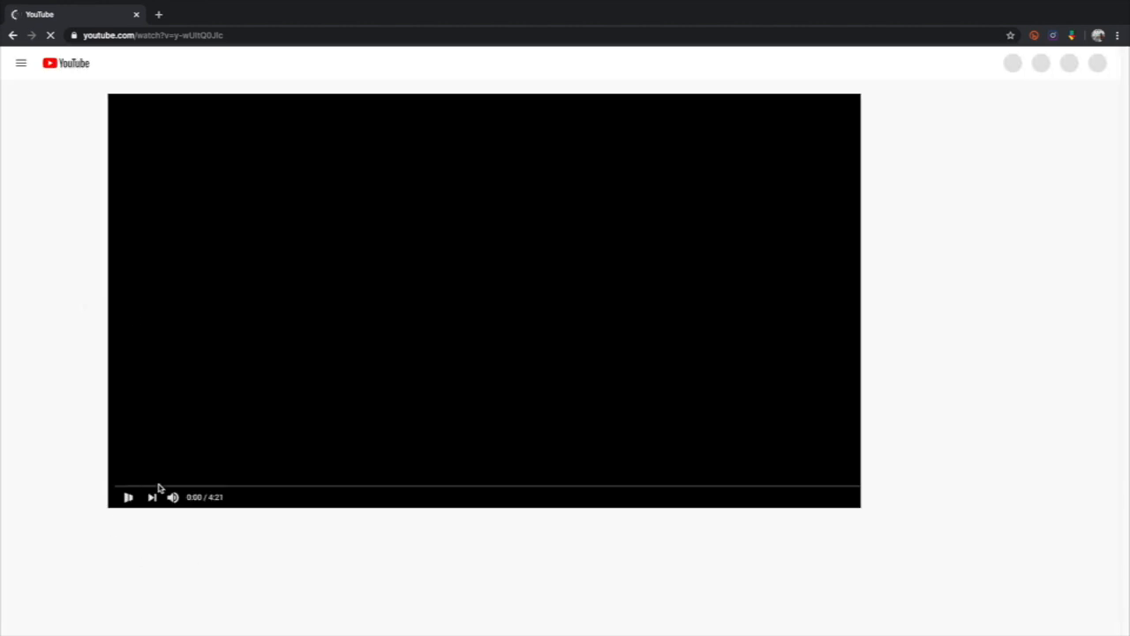
click(174, 500)
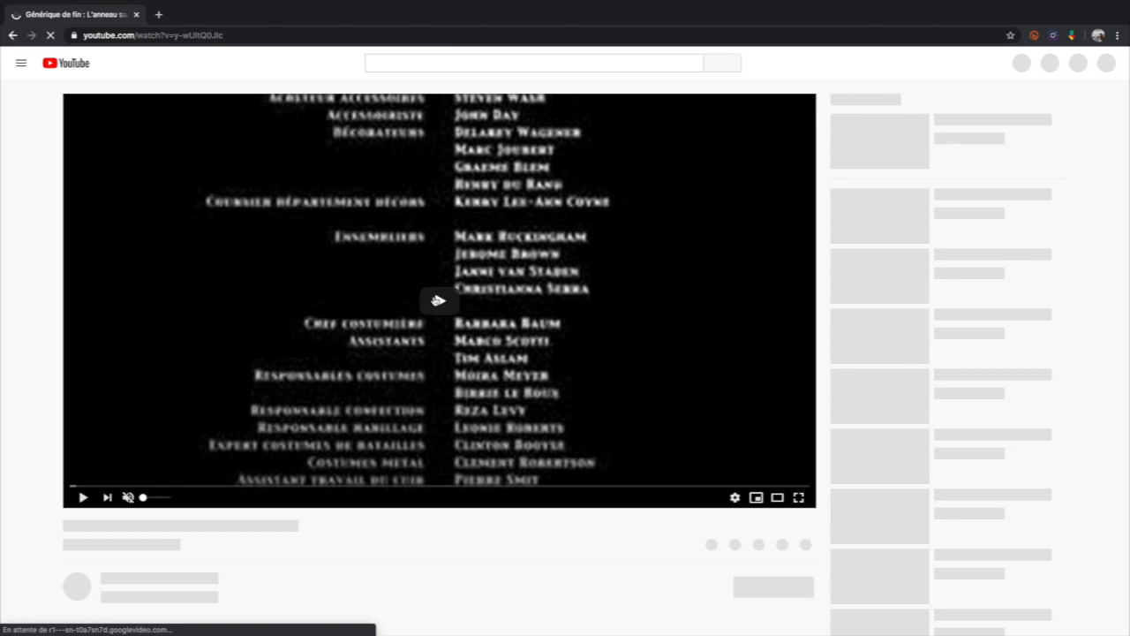
click(433, 300)
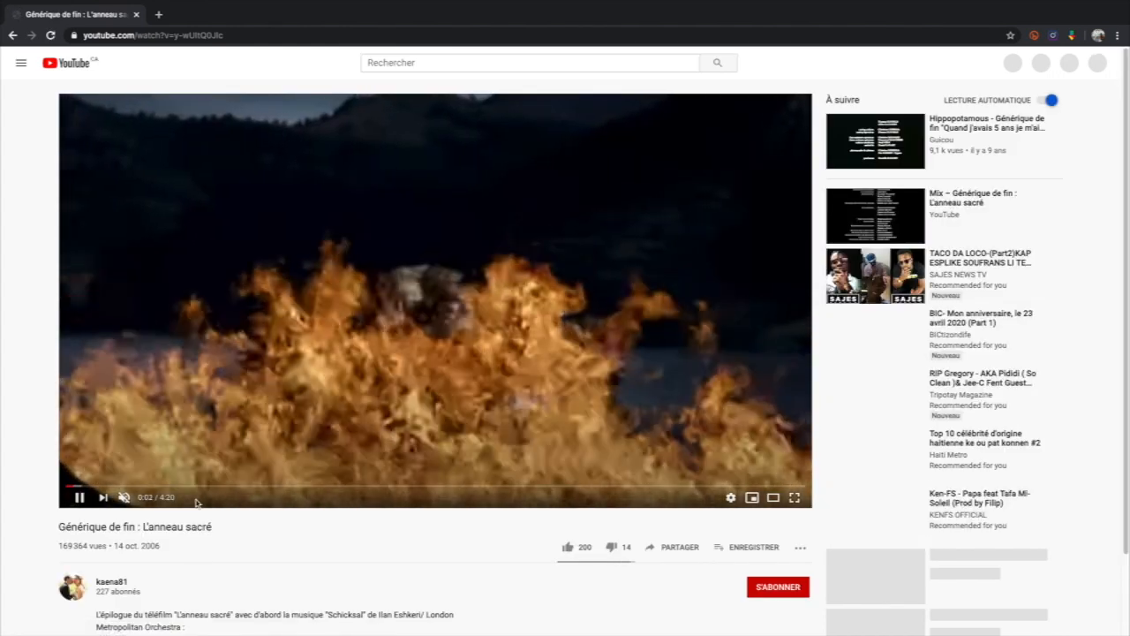
click(190, 486)
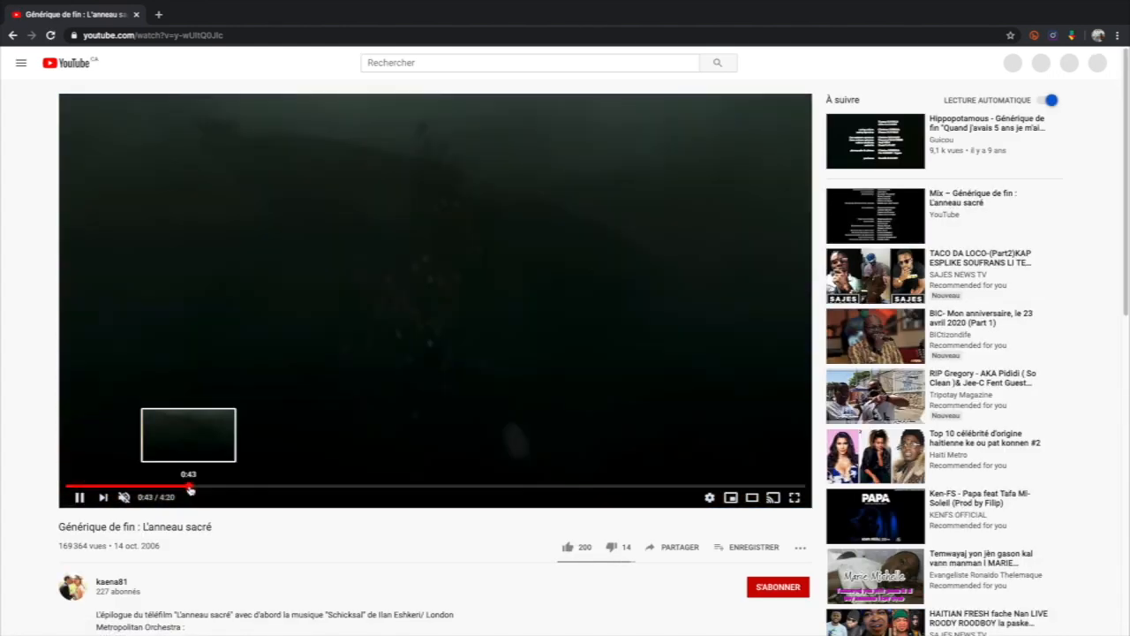
drag(189, 487, 485, 492)
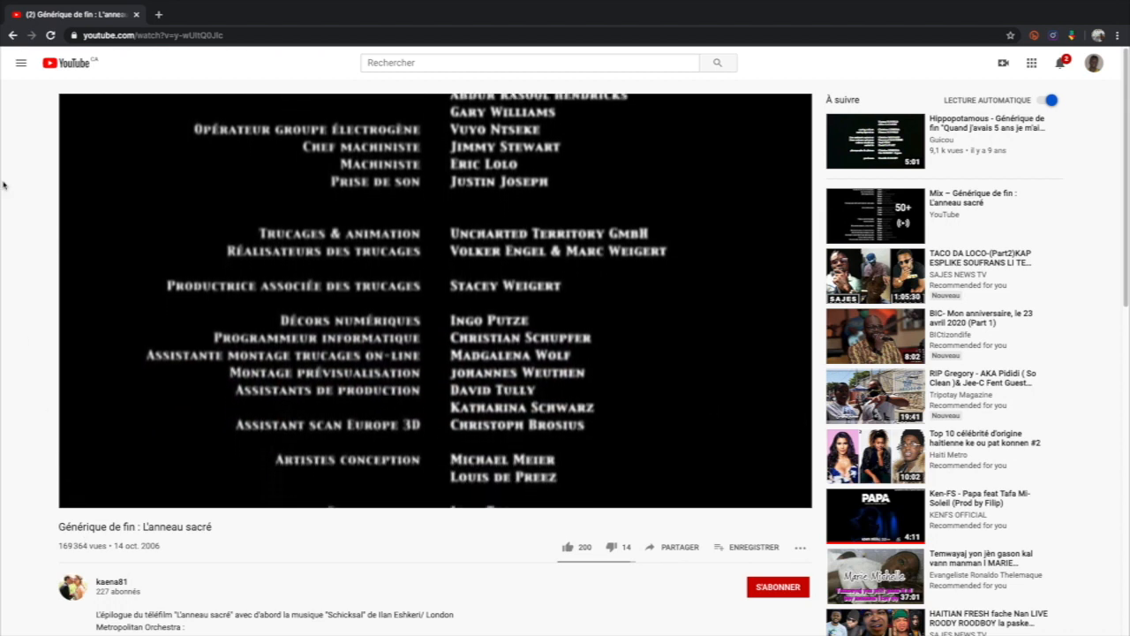
mouse_move(8, 1)
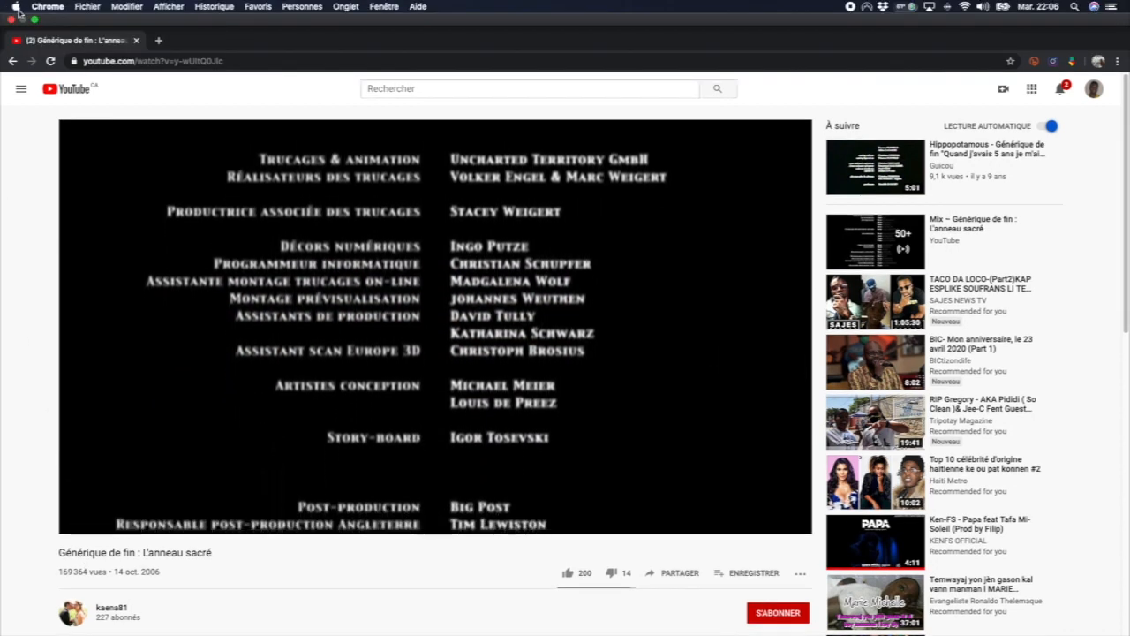
click(33, 20)
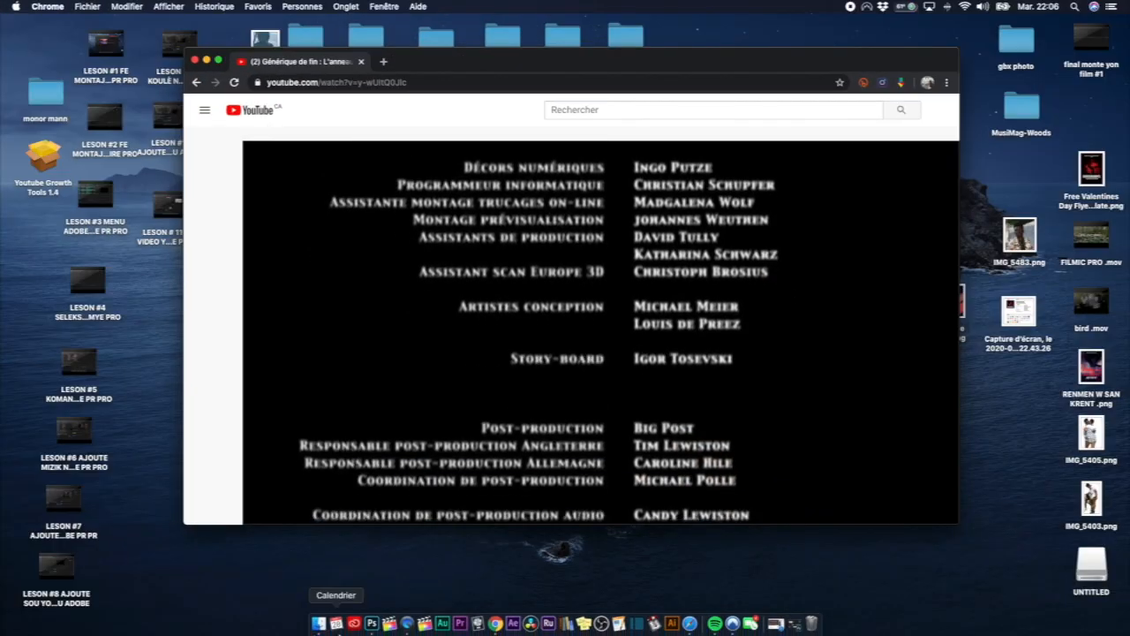
Switch to Photoshop and start a new document named generique, 1920 pixels wide and 5000 pixels high.
click(371, 623)
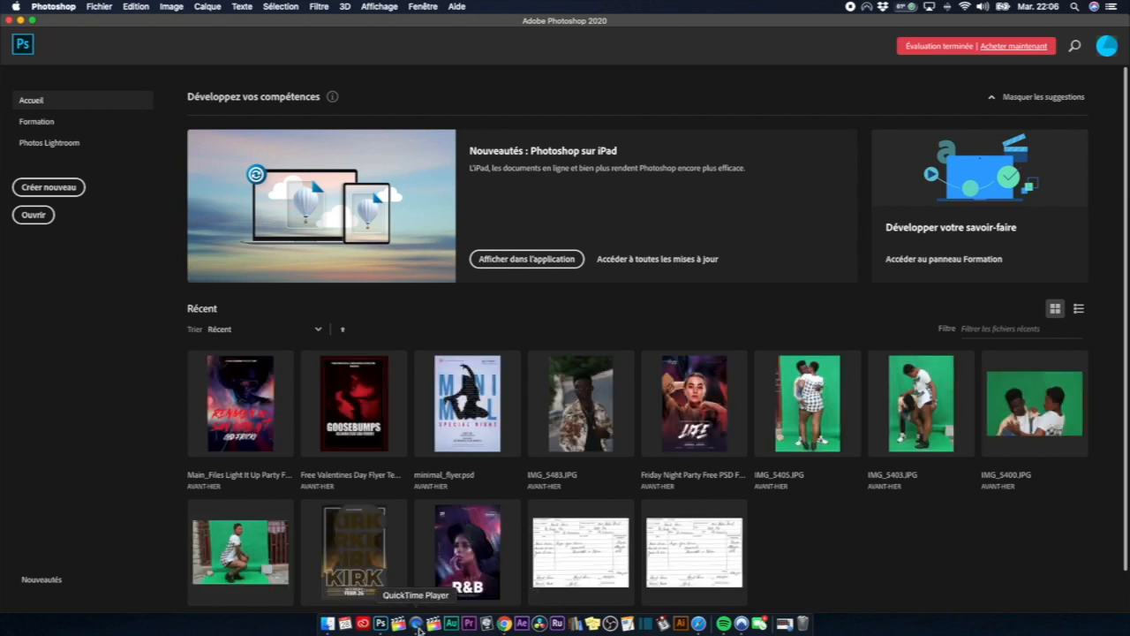
click(49, 187)
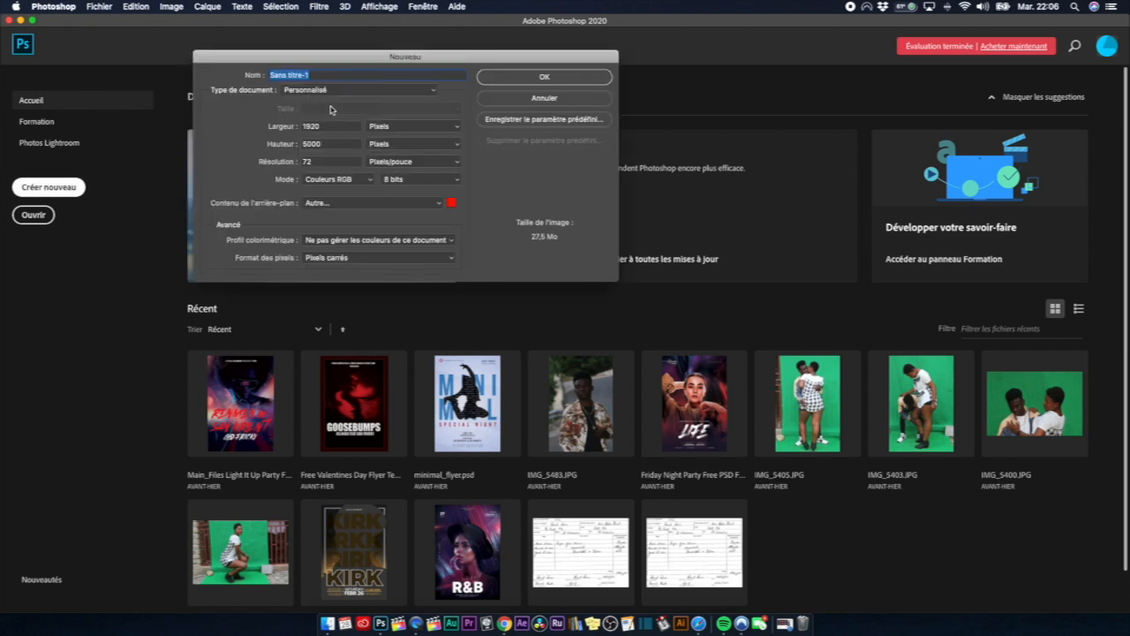
text(generiq)
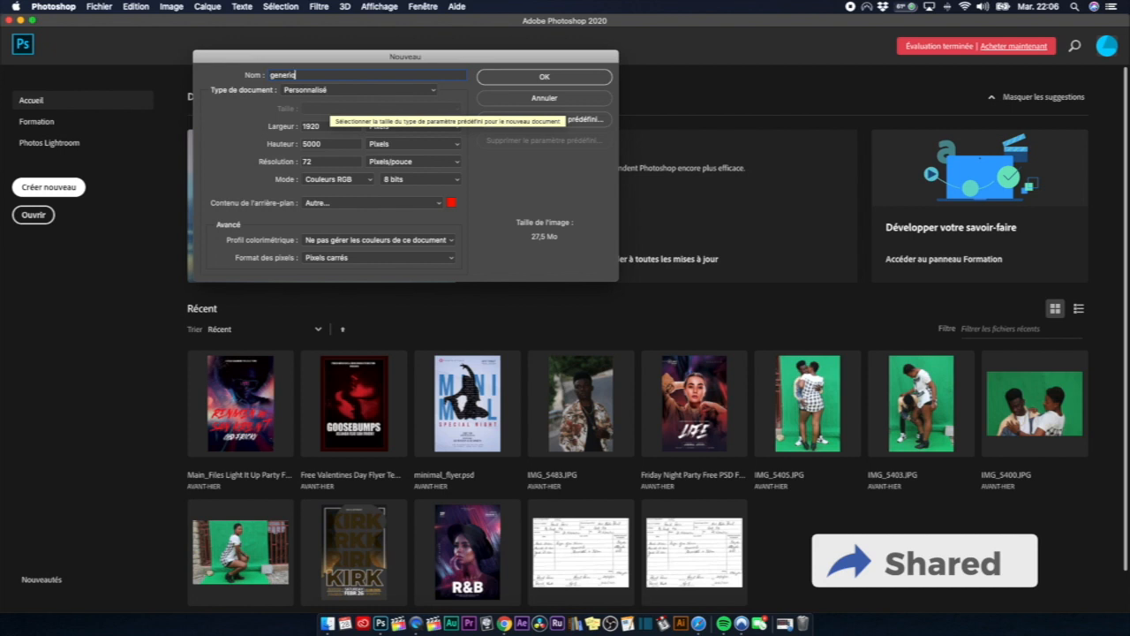
text(ue)
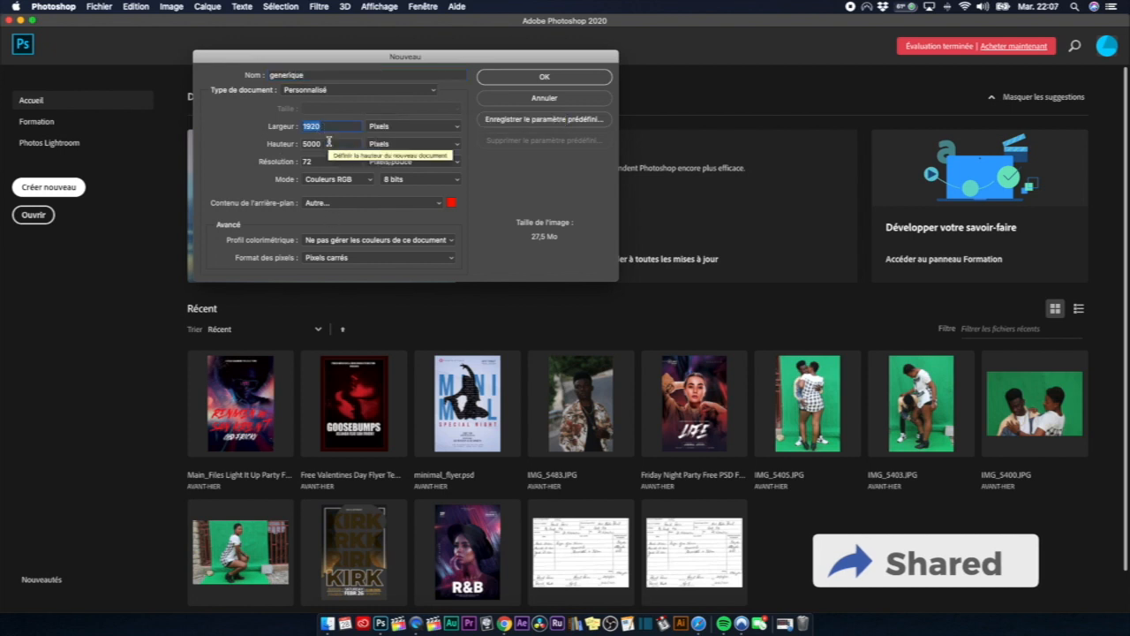
double_click(317, 144)
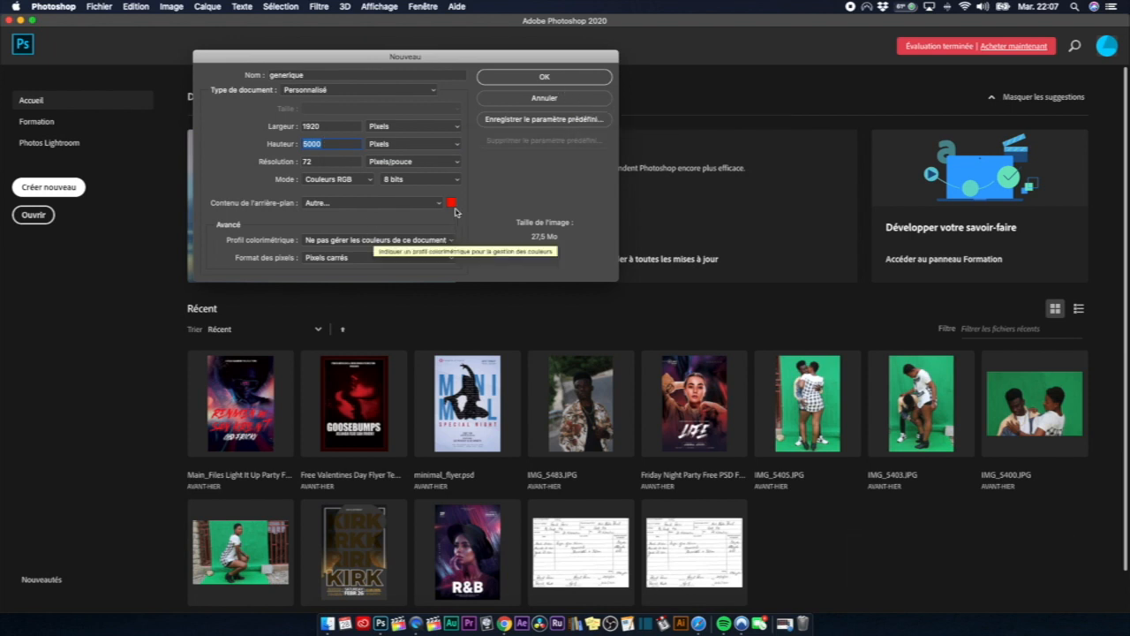
Set the new document's background to near-black (0a0909) and create the document.
click(452, 203)
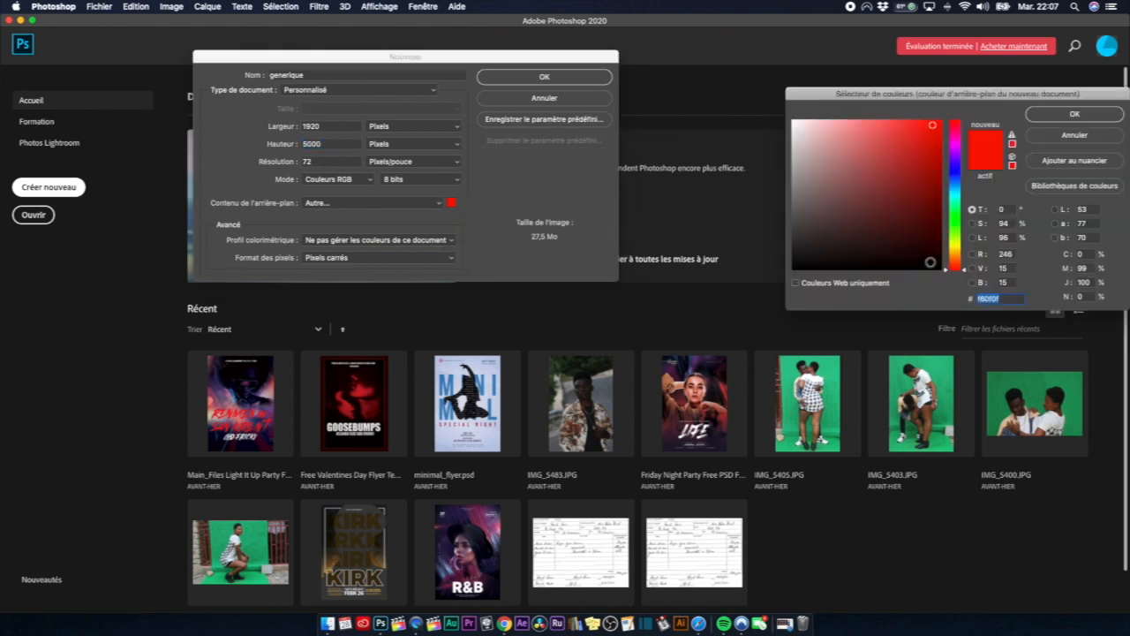
click(929, 262)
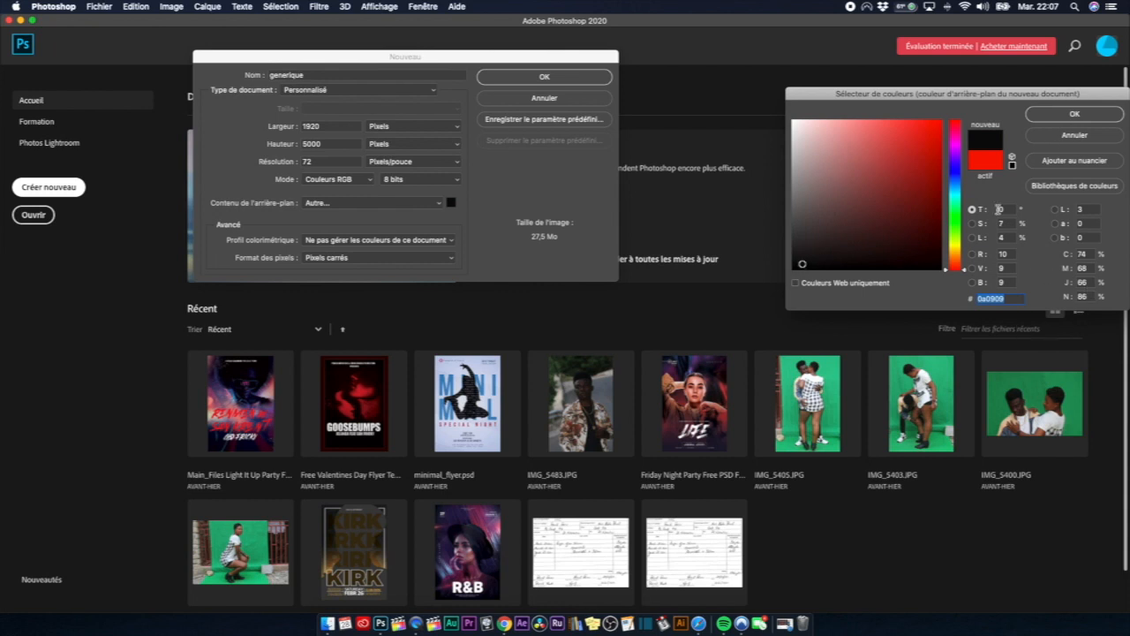
click(1074, 115)
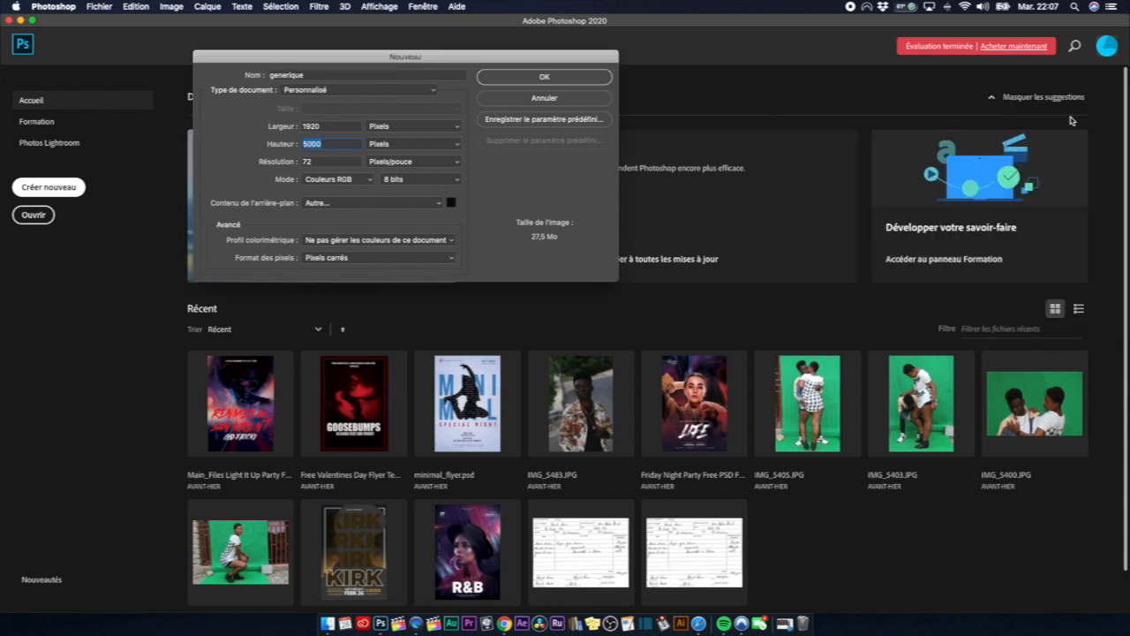
click(558, 71)
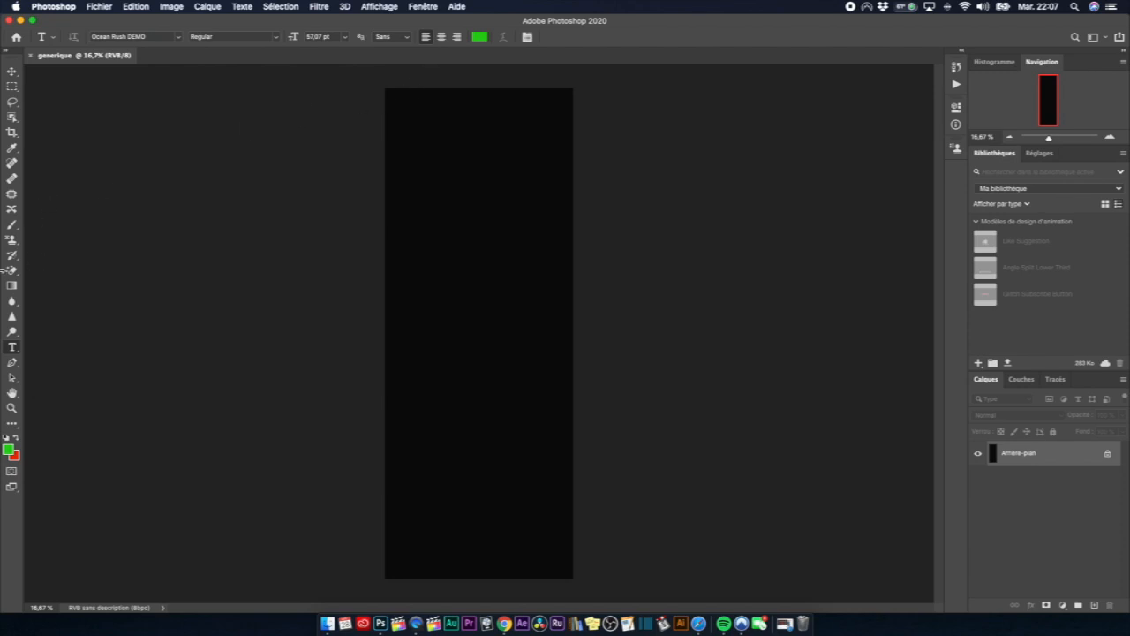
Draw a paragraph text box in the canvas's upper-left area and try to recolour its text near-white.
click(389, 96)
drag(389, 96, 461, 279)
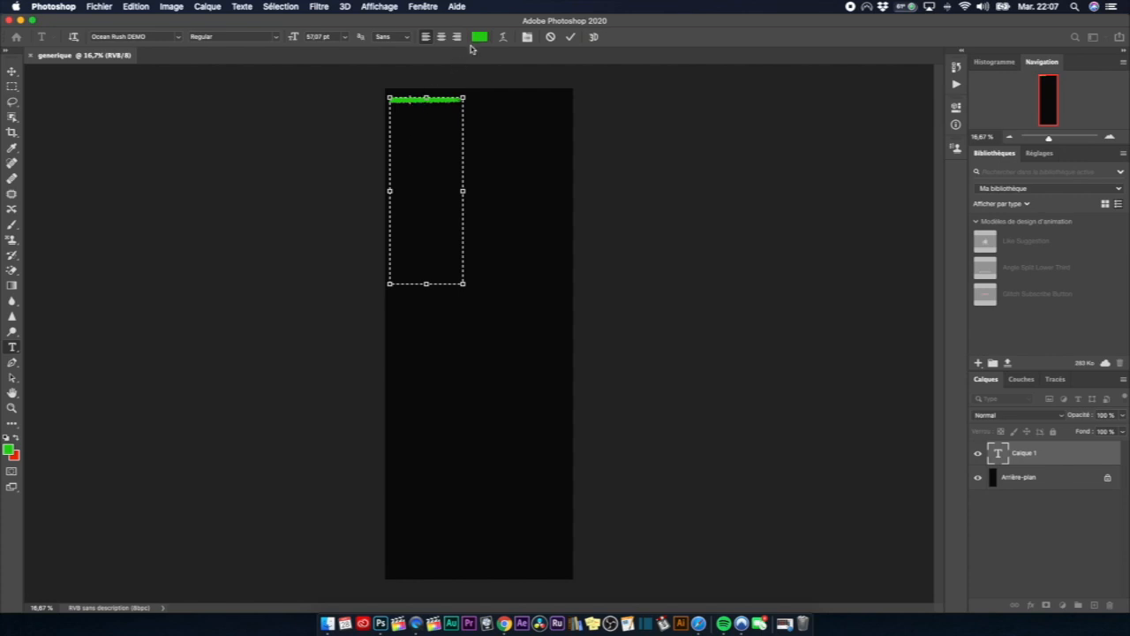
click(479, 36)
click(797, 126)
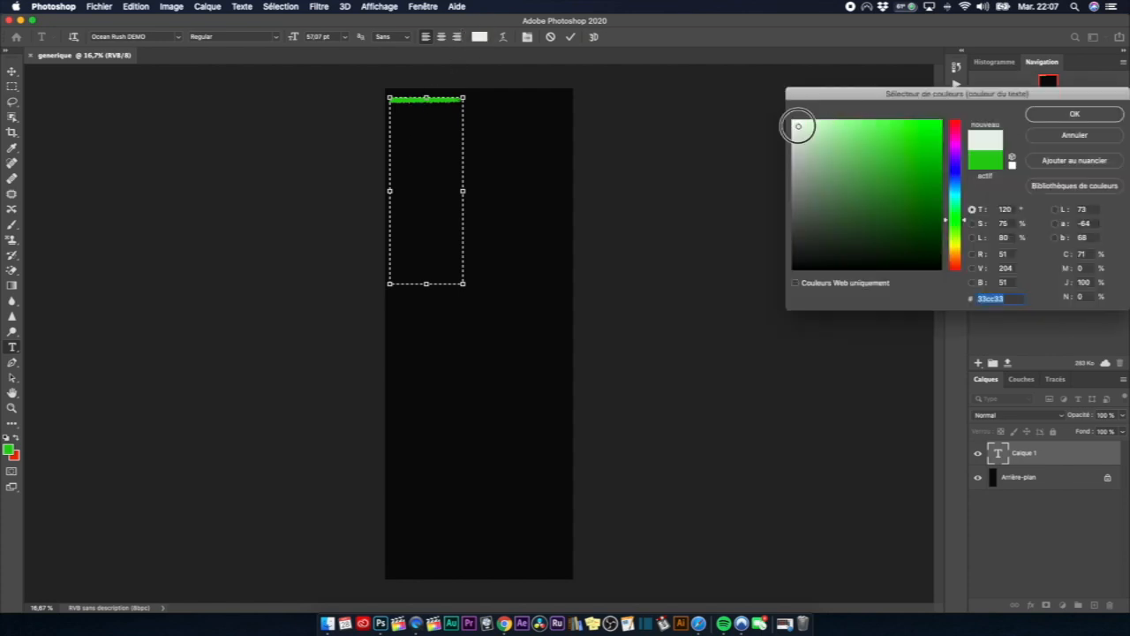
click(1075, 114)
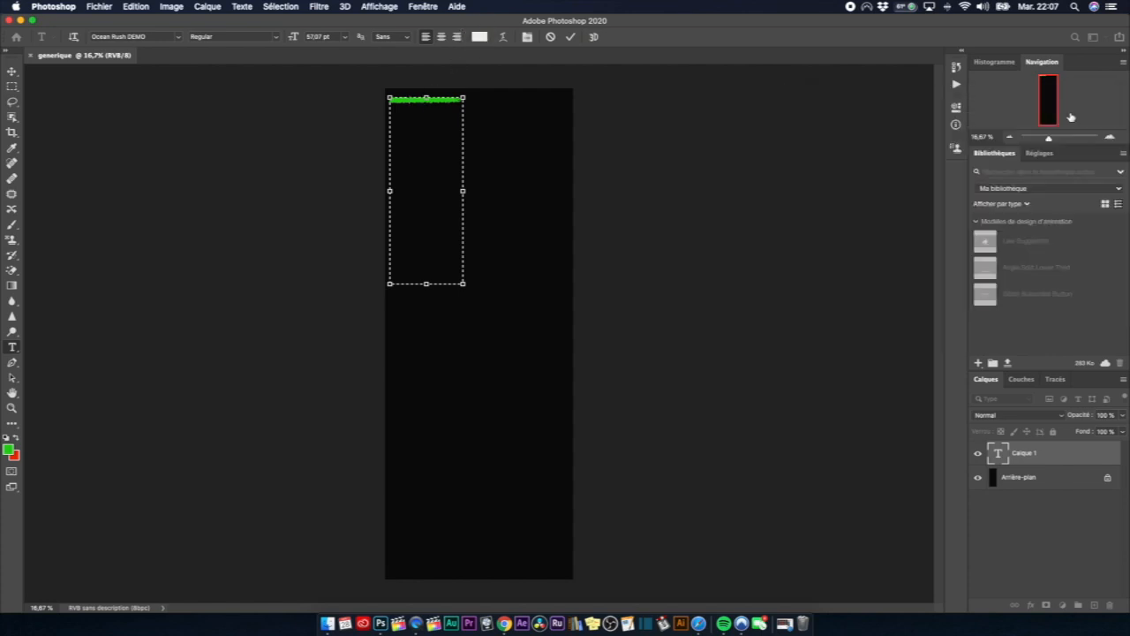
double_click(435, 102)
click(435, 103)
click(571, 37)
Set the text colour to near-white (f5fbf5).
click(479, 36)
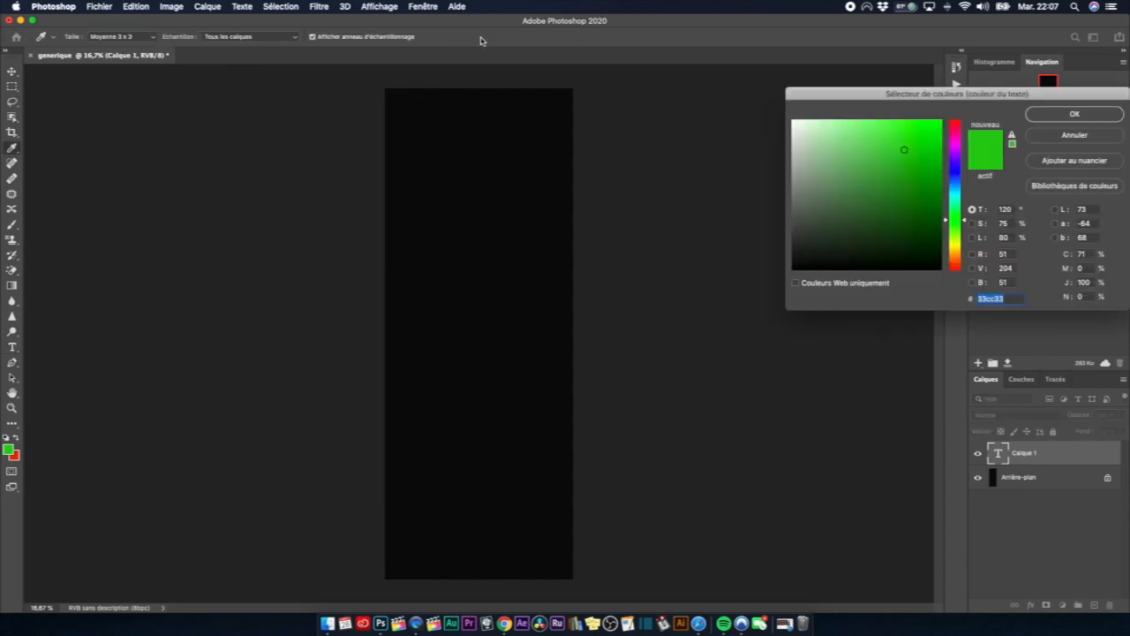
click(796, 122)
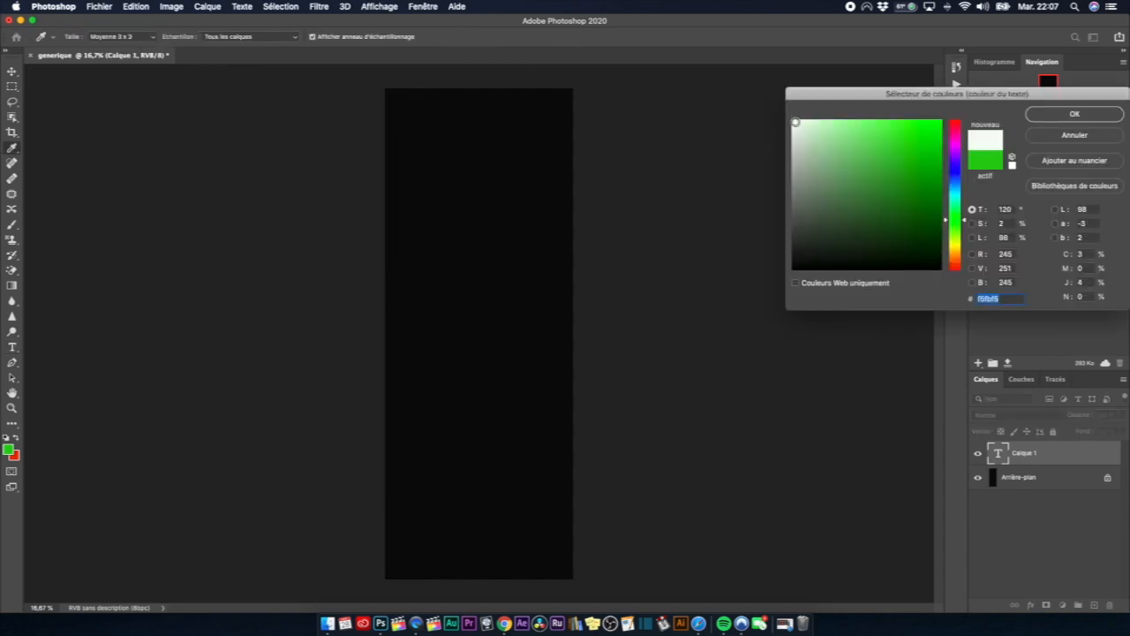
click(1058, 116)
click(391, 113)
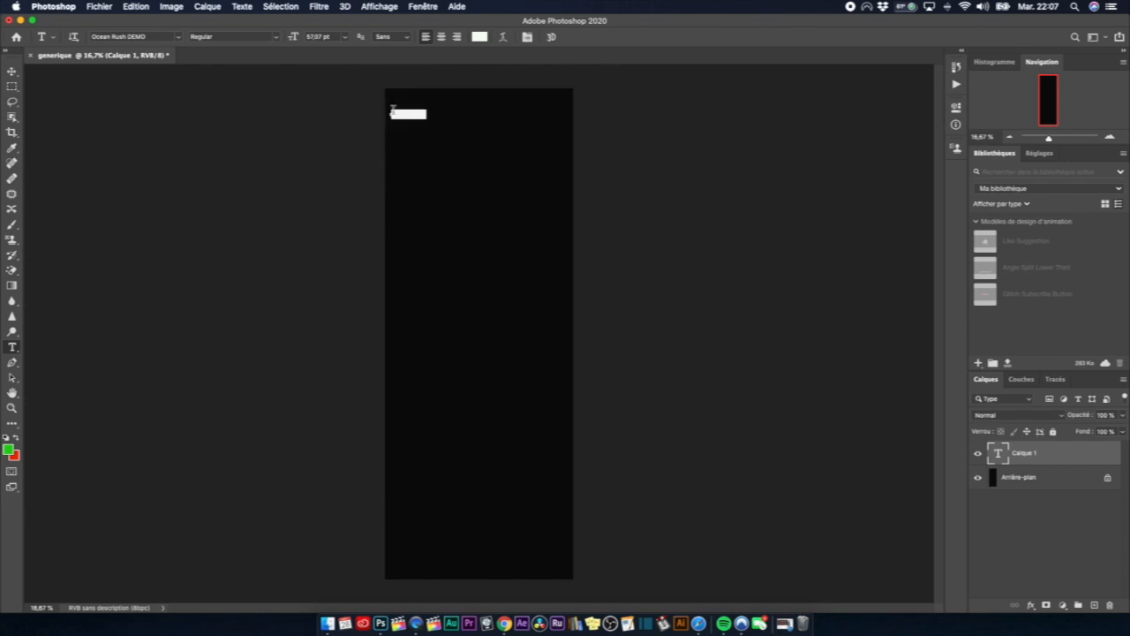
click(550, 37)
click(396, 98)
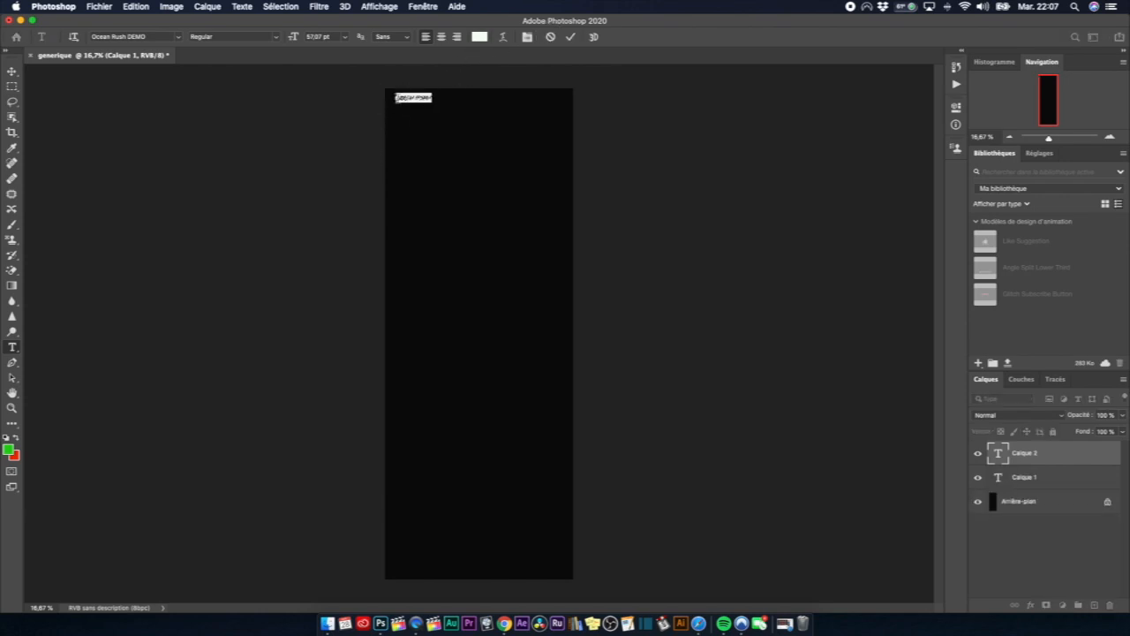
click(553, 37)
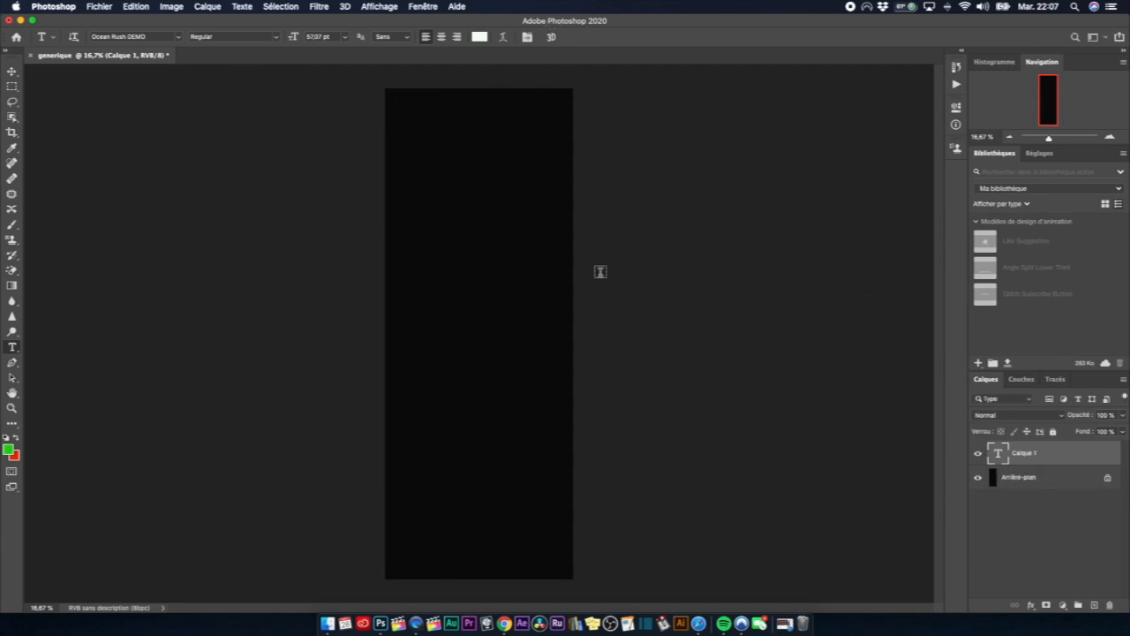
Draw a tall paragraph text box in the canvas's upper-left corner, keeping the placeholder text.
drag(386, 96, 460, 275)
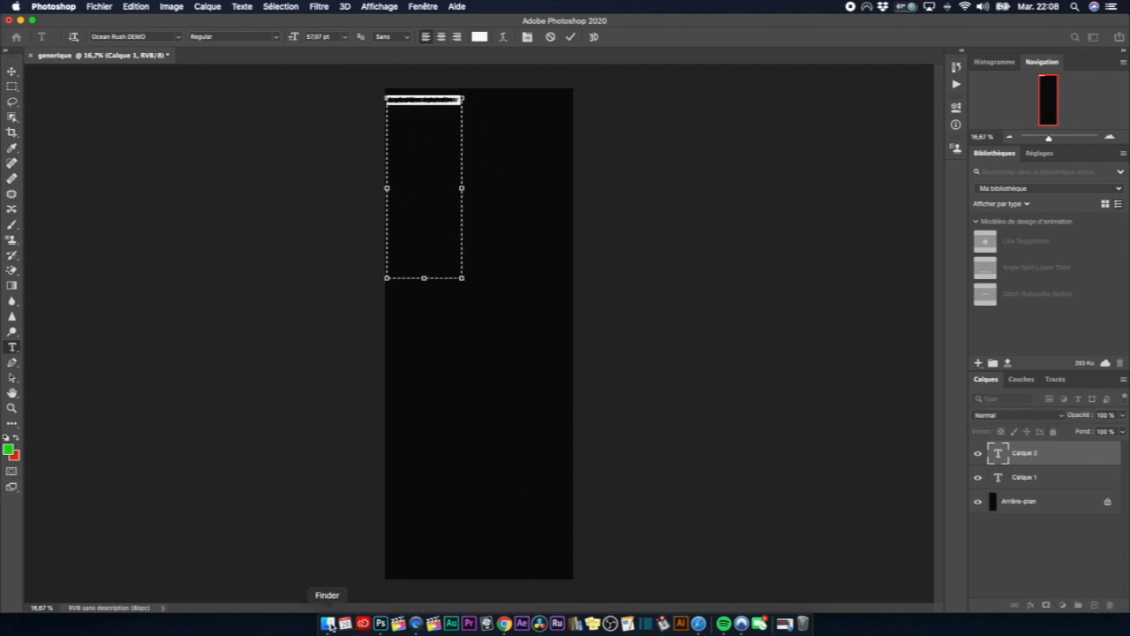
Switch to Chrome, pause the credits video and search Google for "nom realisateur" in a new tab.
click(505, 623)
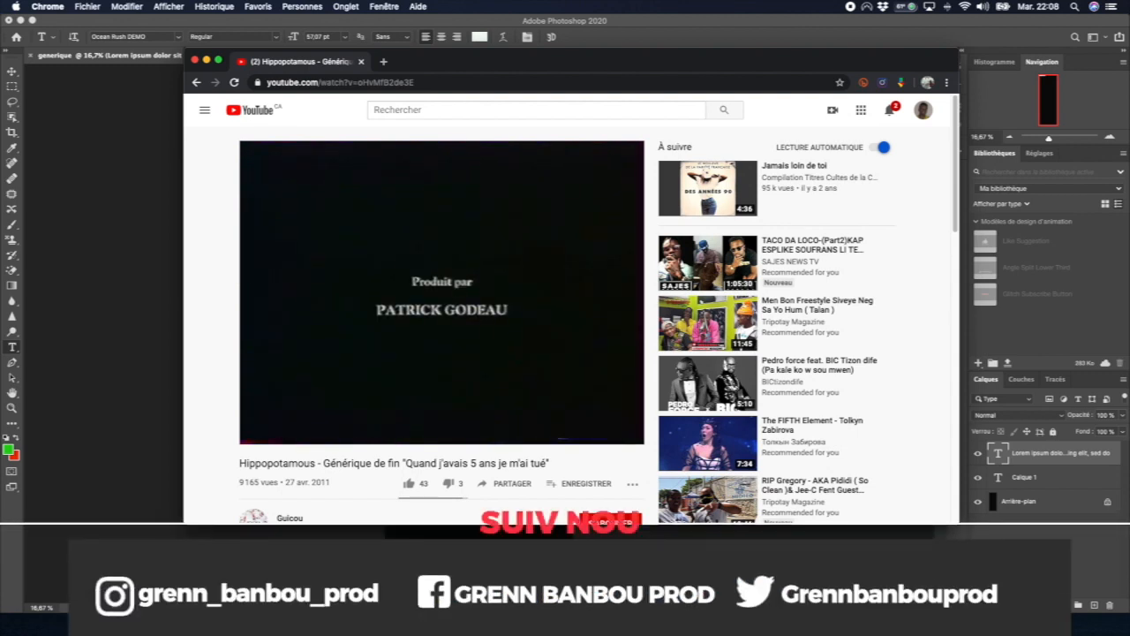
click(262, 435)
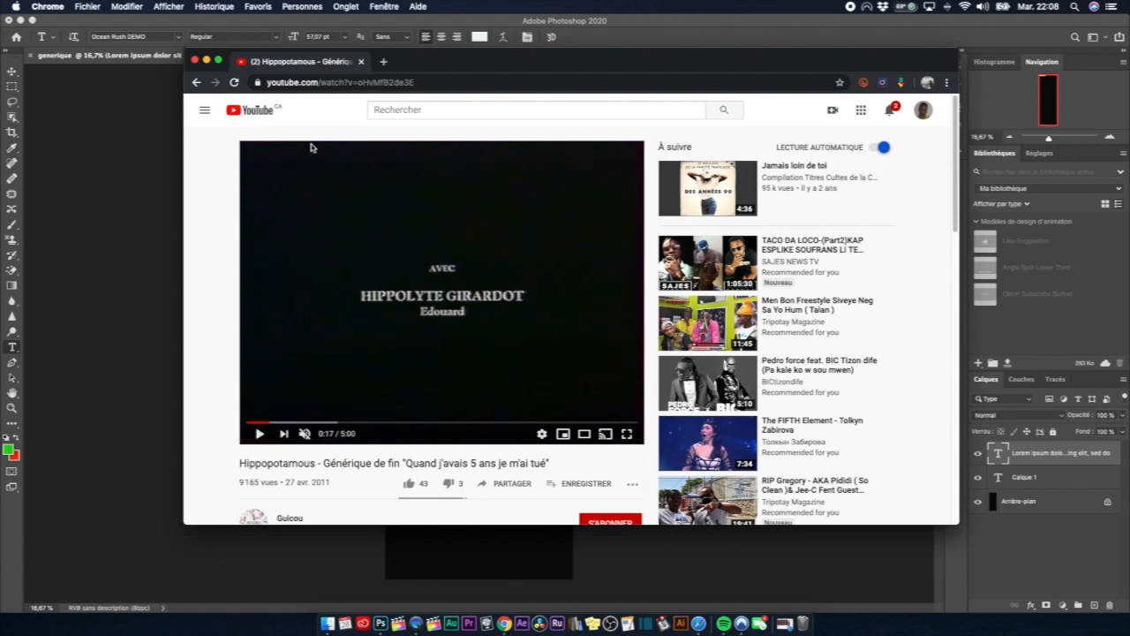
click(384, 62)
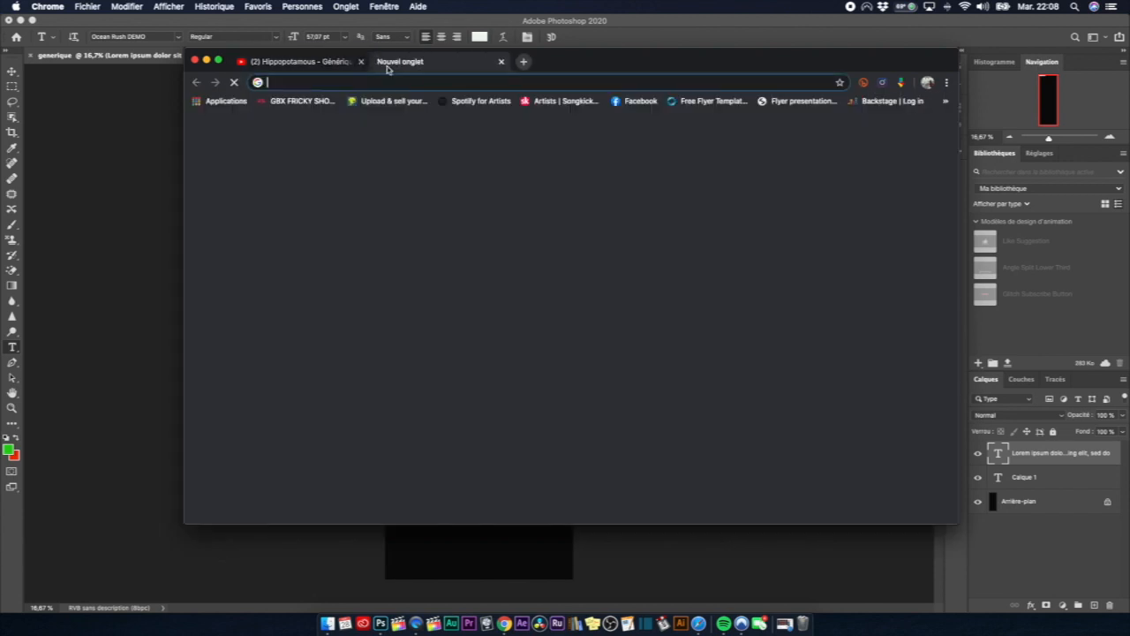
text(no)
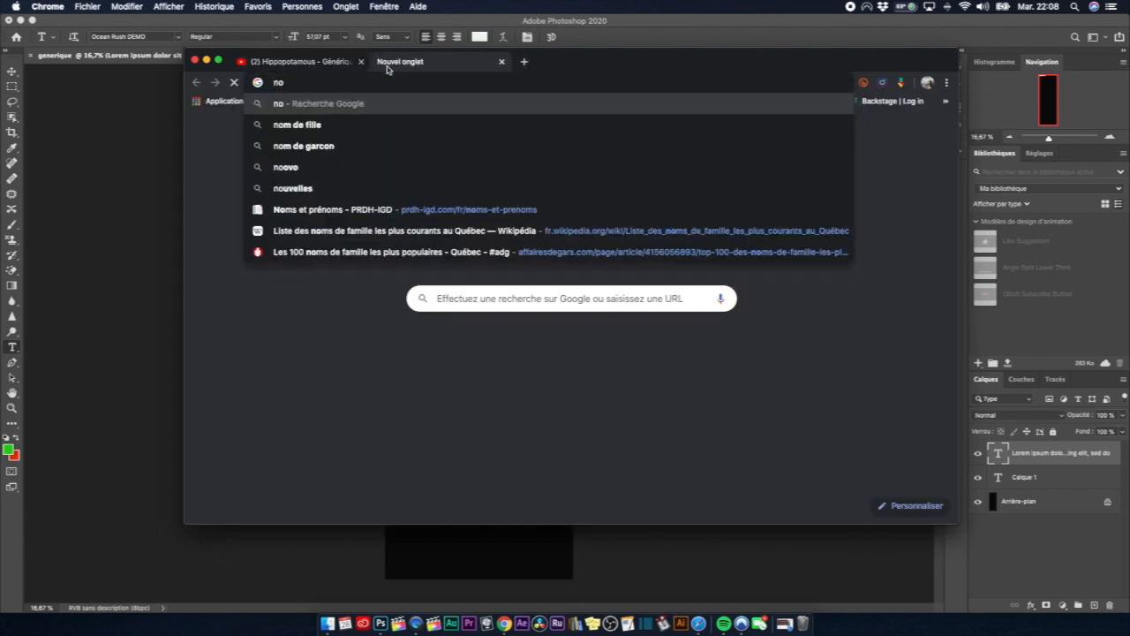
text(m real)
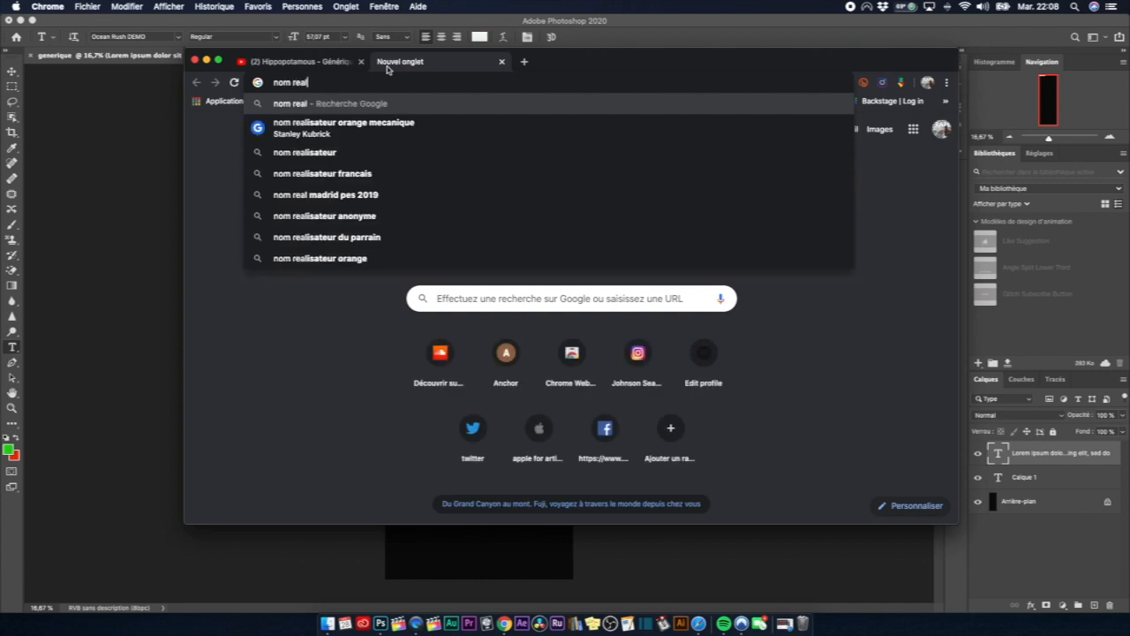
text(isateur)
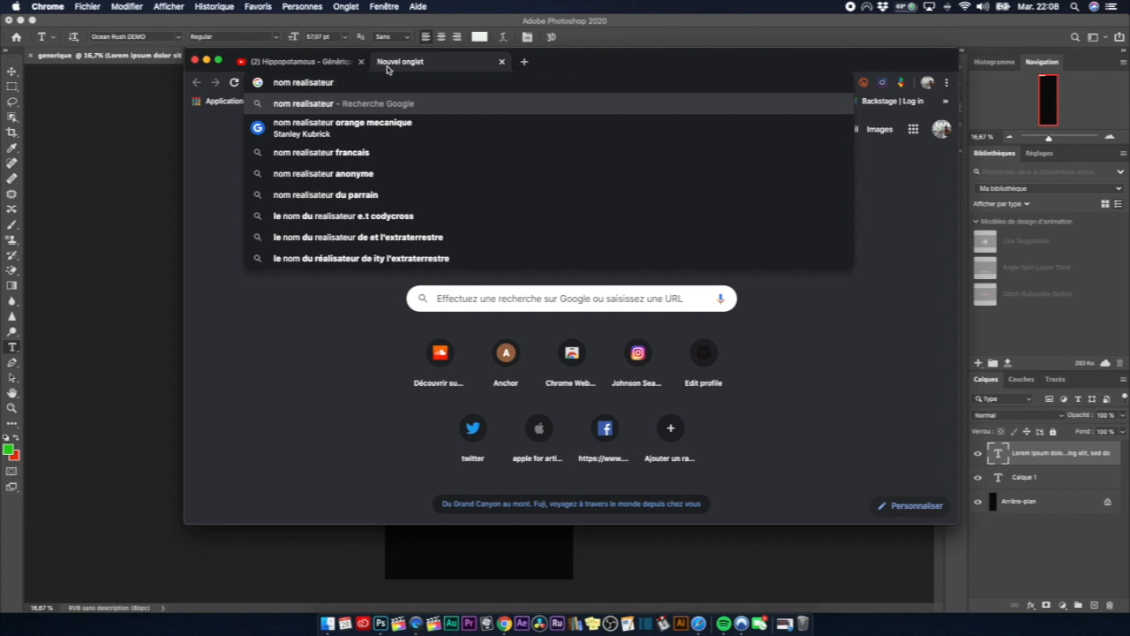
key(Return)
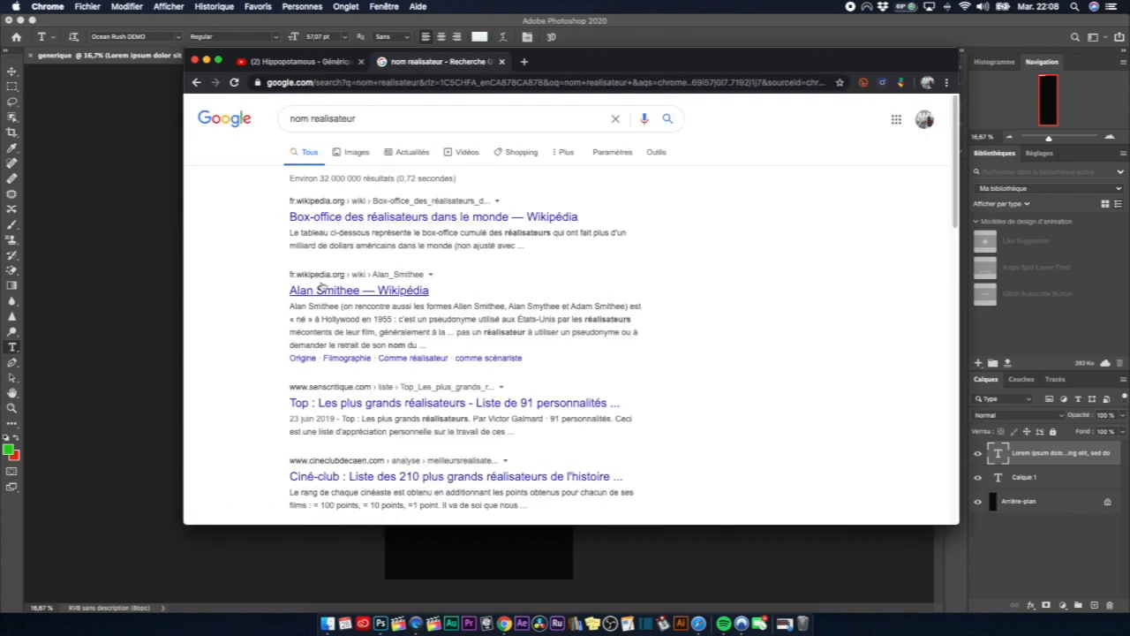
Look through the SensCritique list of greatest directors and the other search results for usable credit names.
click(339, 405)
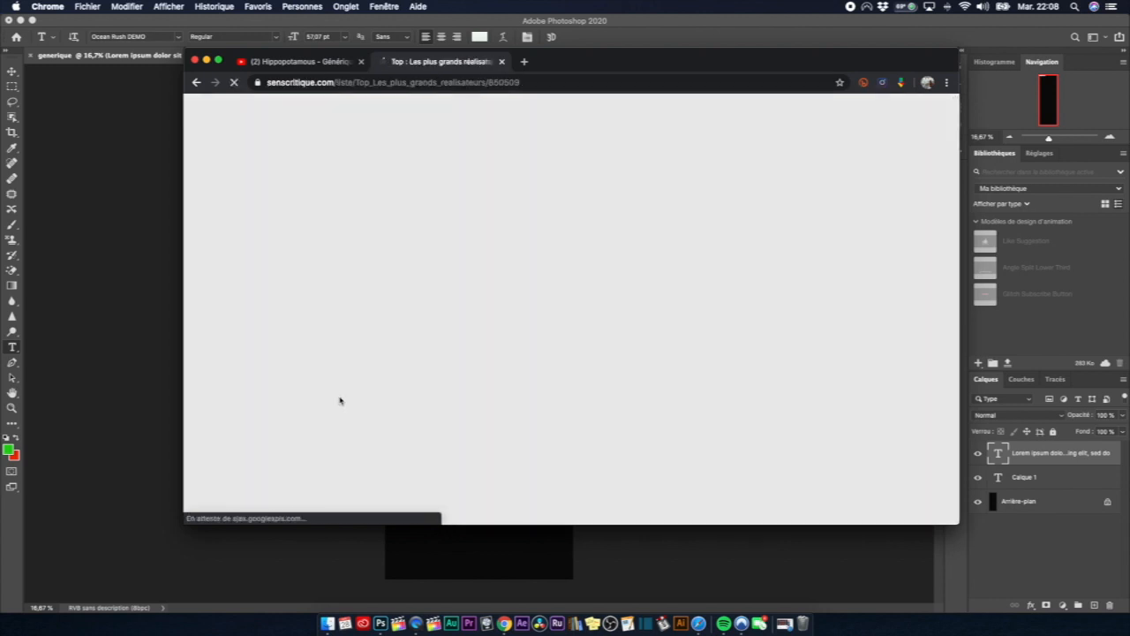
scroll(343, 395, down, 10)
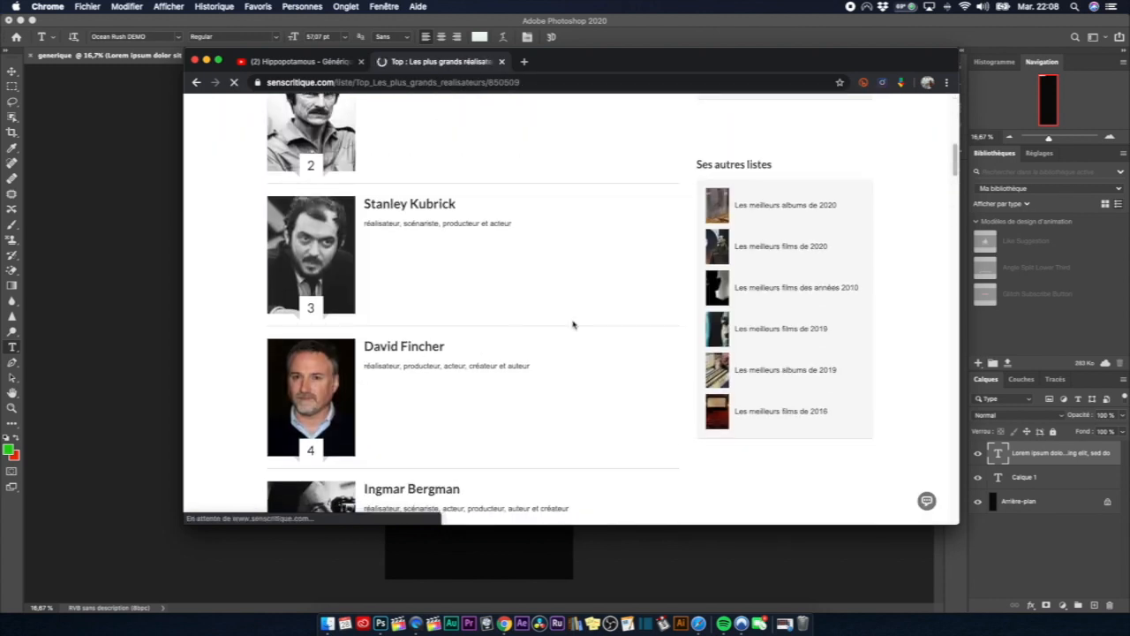
scroll(441, 254, up, 10)
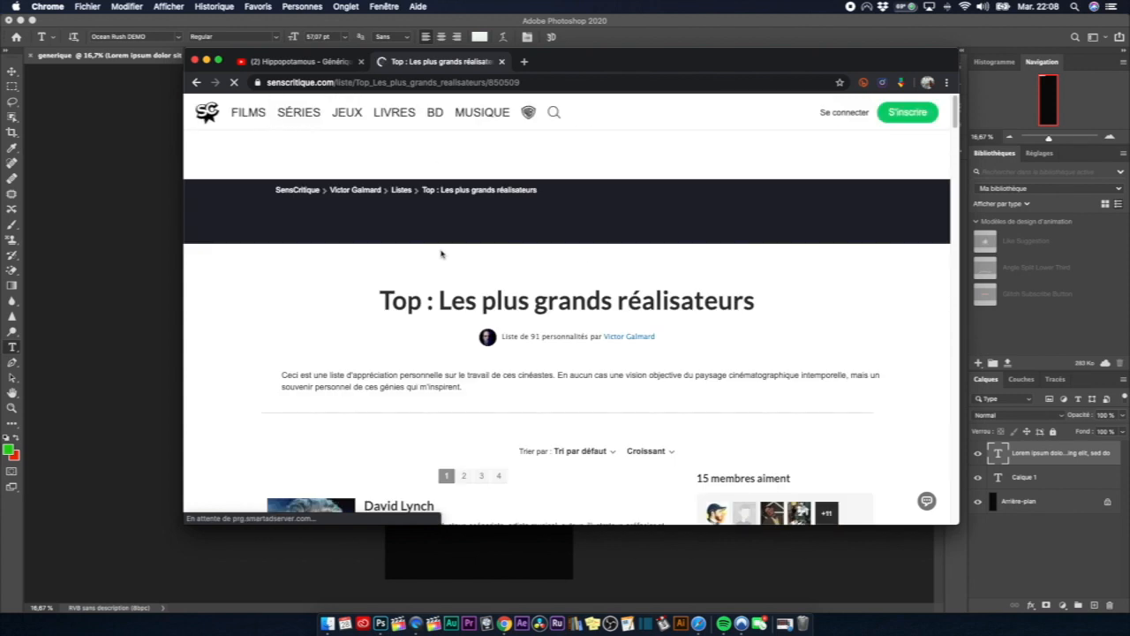
click(196, 83)
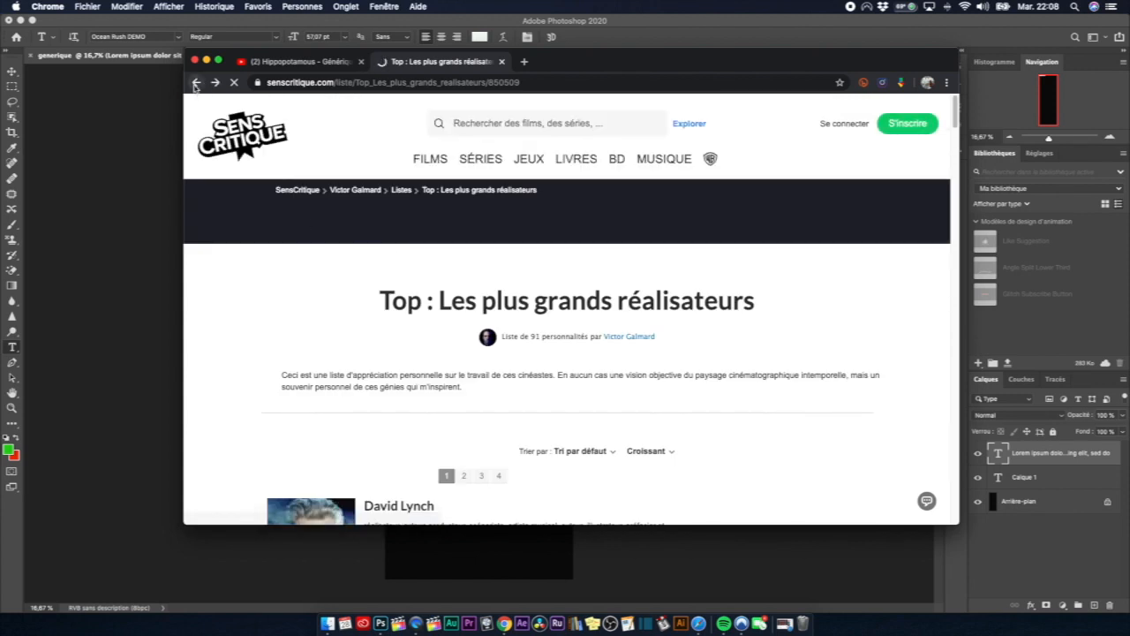
scroll(358, 274, down, 5)
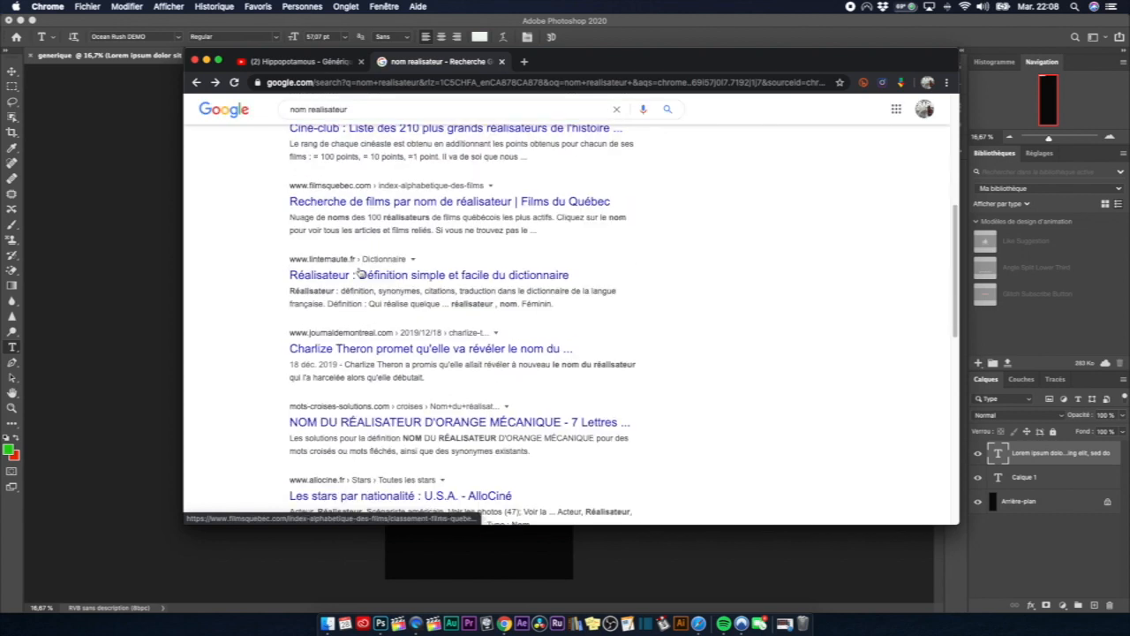
scroll(360, 273, down, 10)
scroll(391, 238, up, 15)
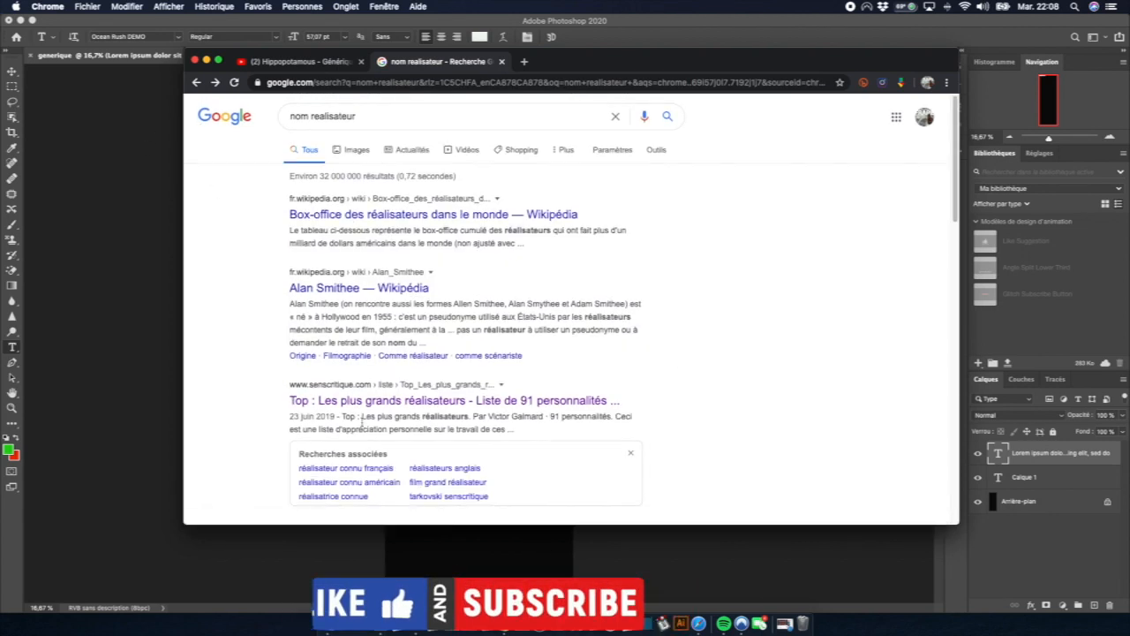
Search Google for "liste de nom garcon".
click(388, 123)
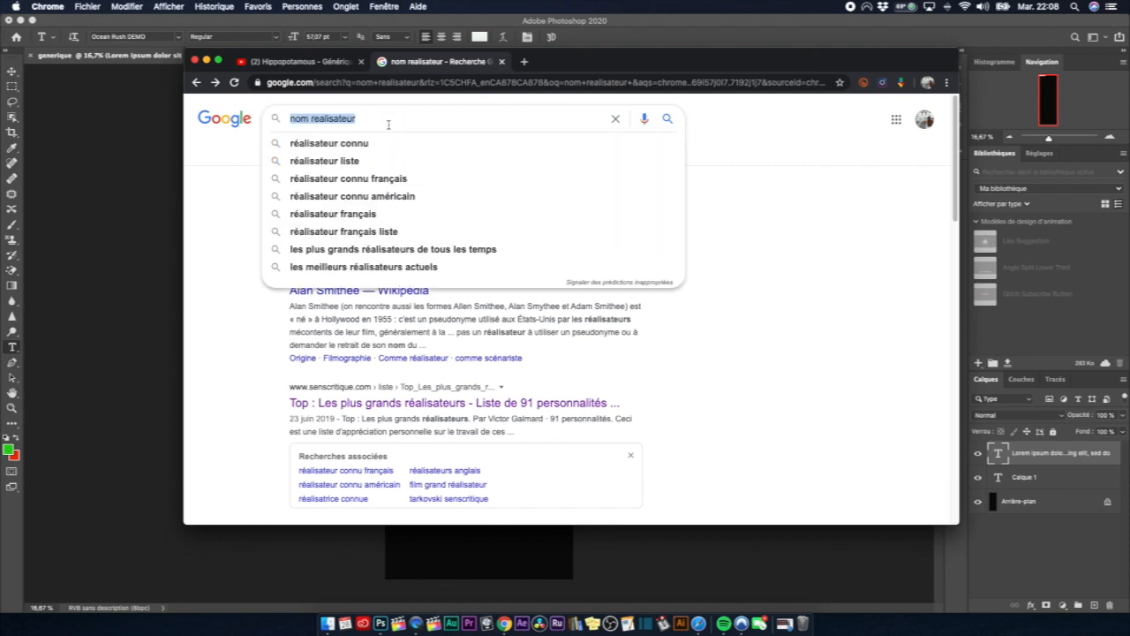
text(l)
text(it)
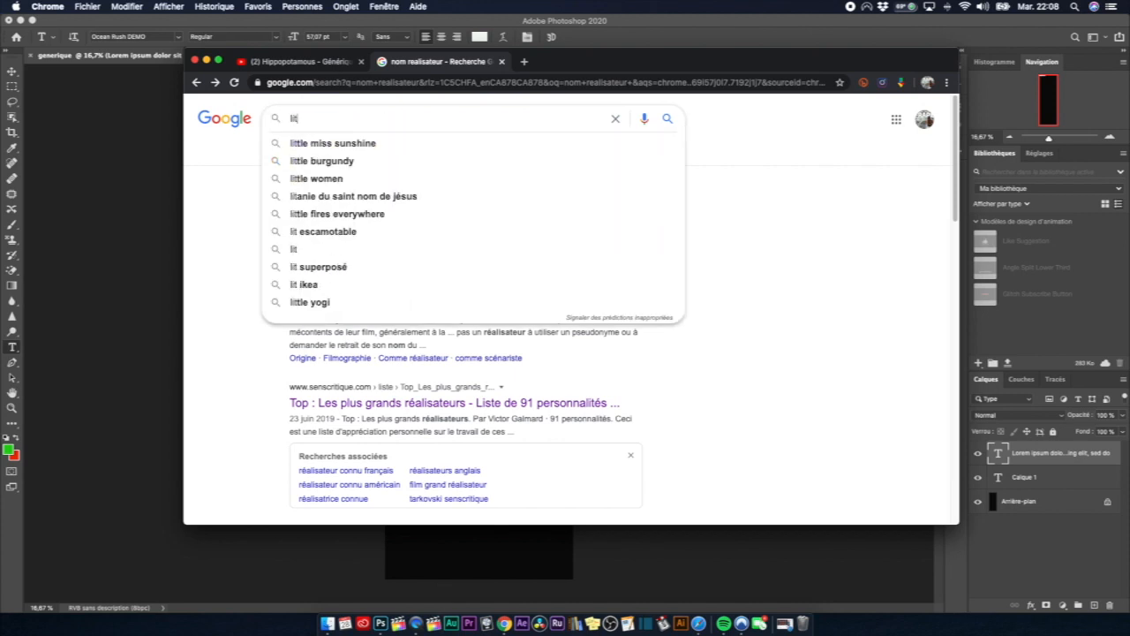
key(BackSpace)
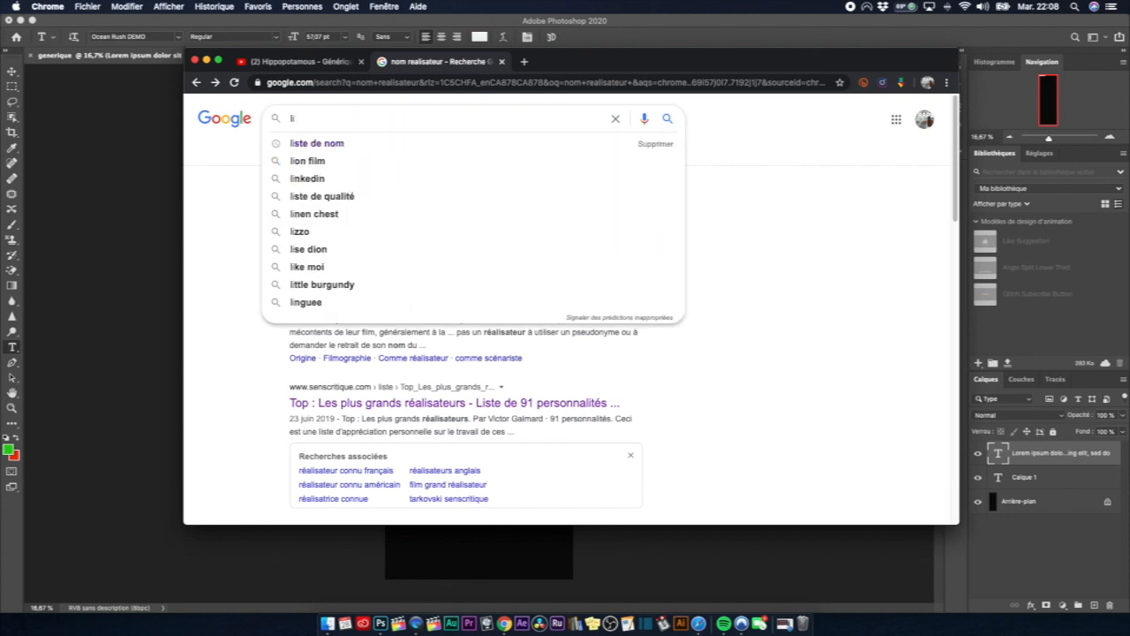
text(ste de m)
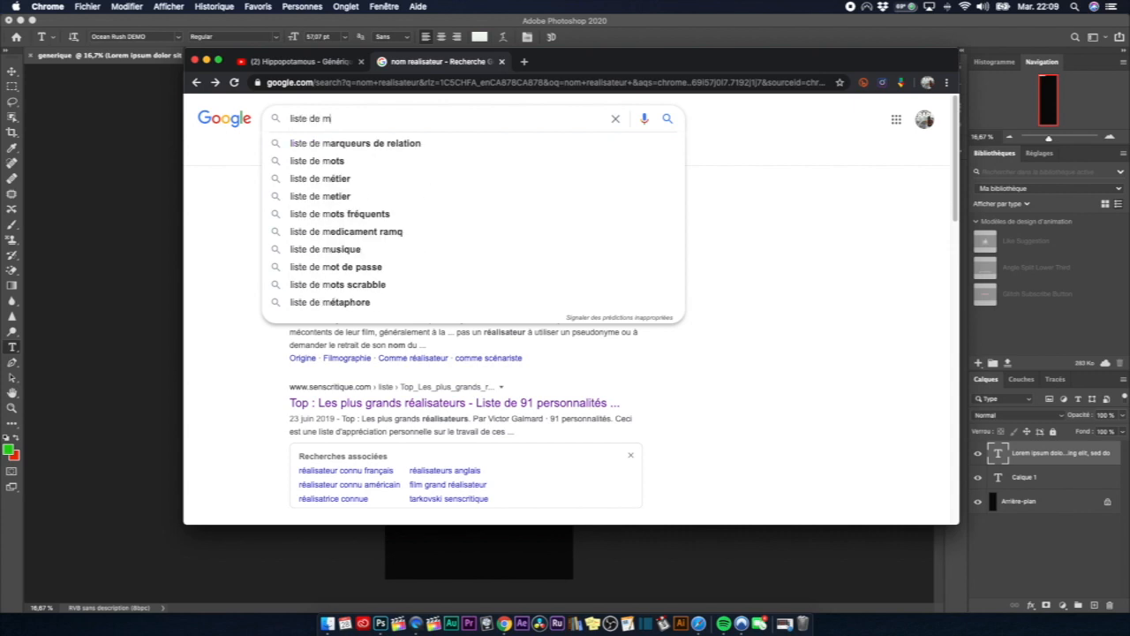
key(BackSpace)
text(nom)
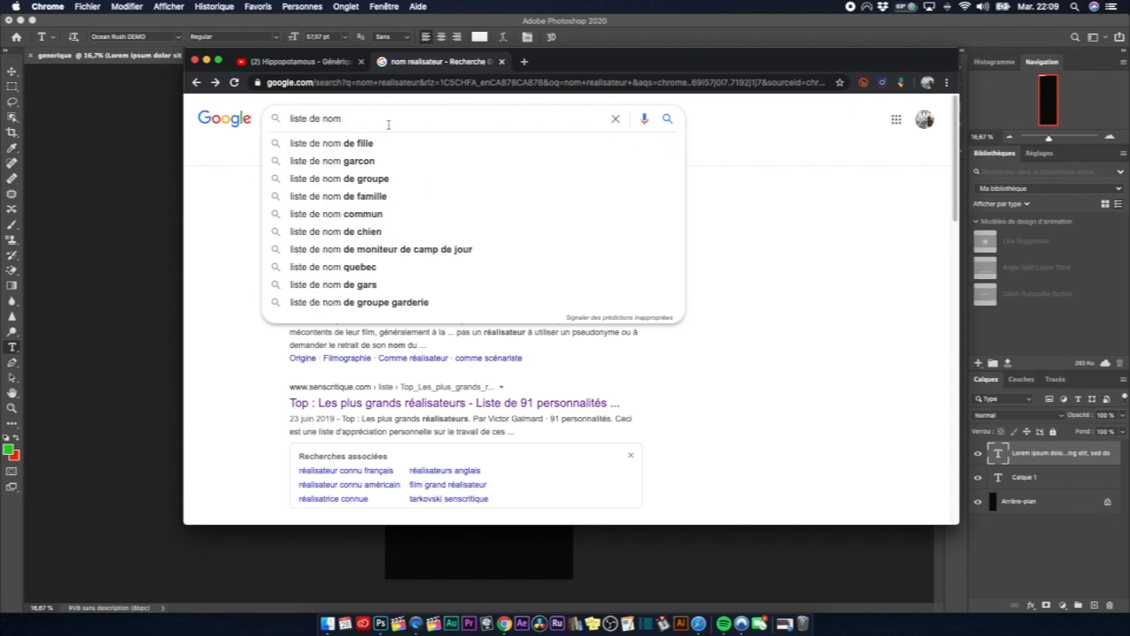
click(327, 163)
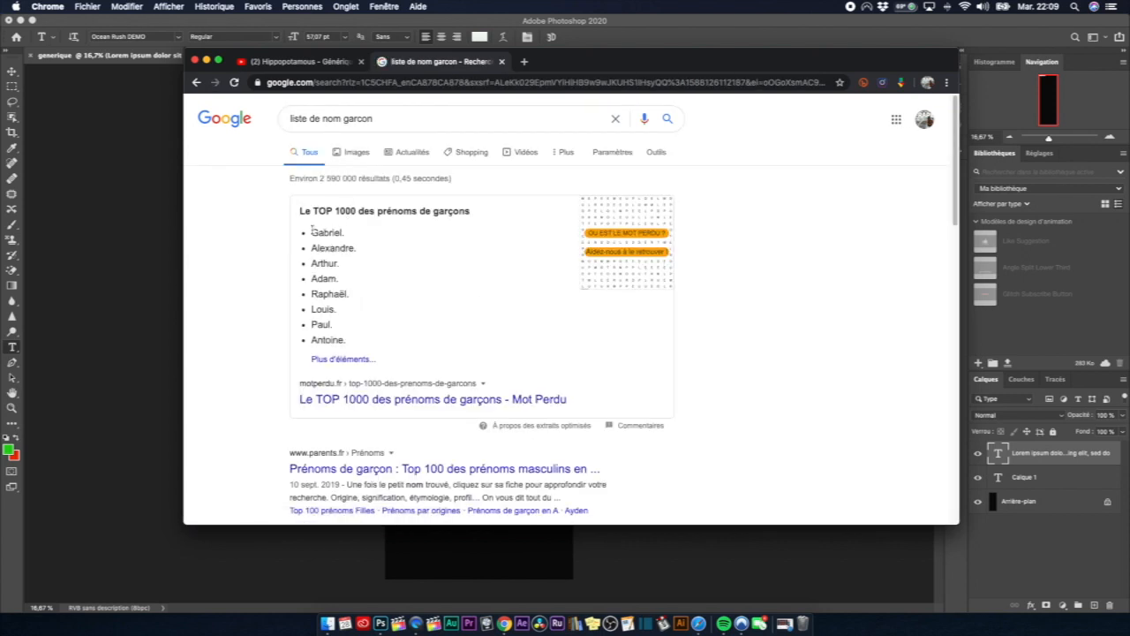
Copy the featured list of boys' first names, switch to Photoshop and paste it over the paragraph box's placeholder text.
drag(312, 228, 346, 339)
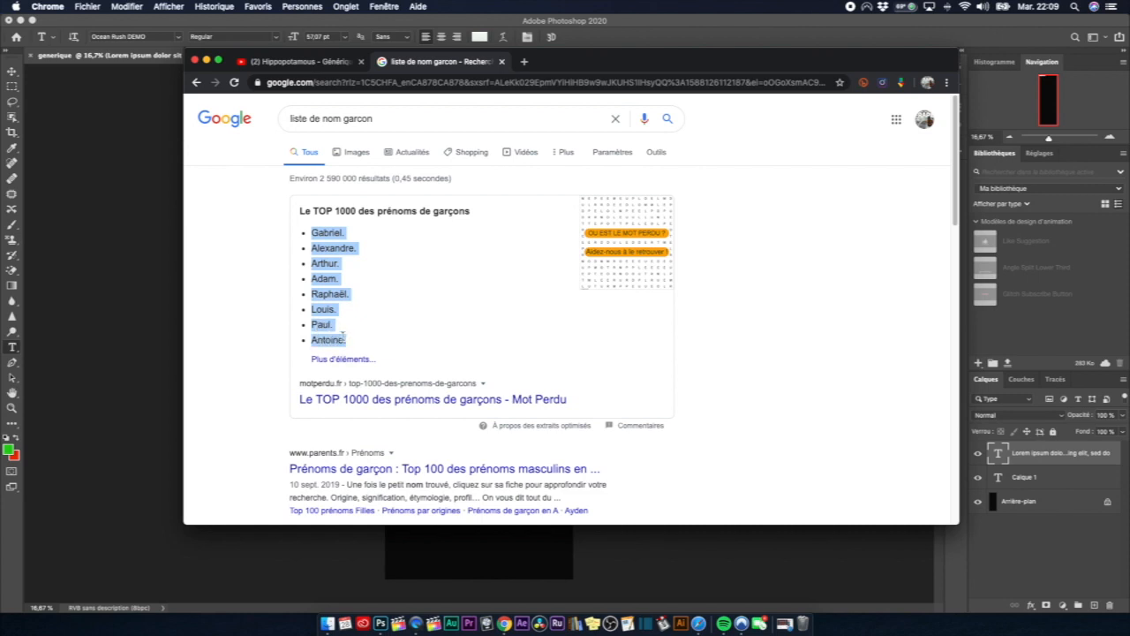
click(71, 170)
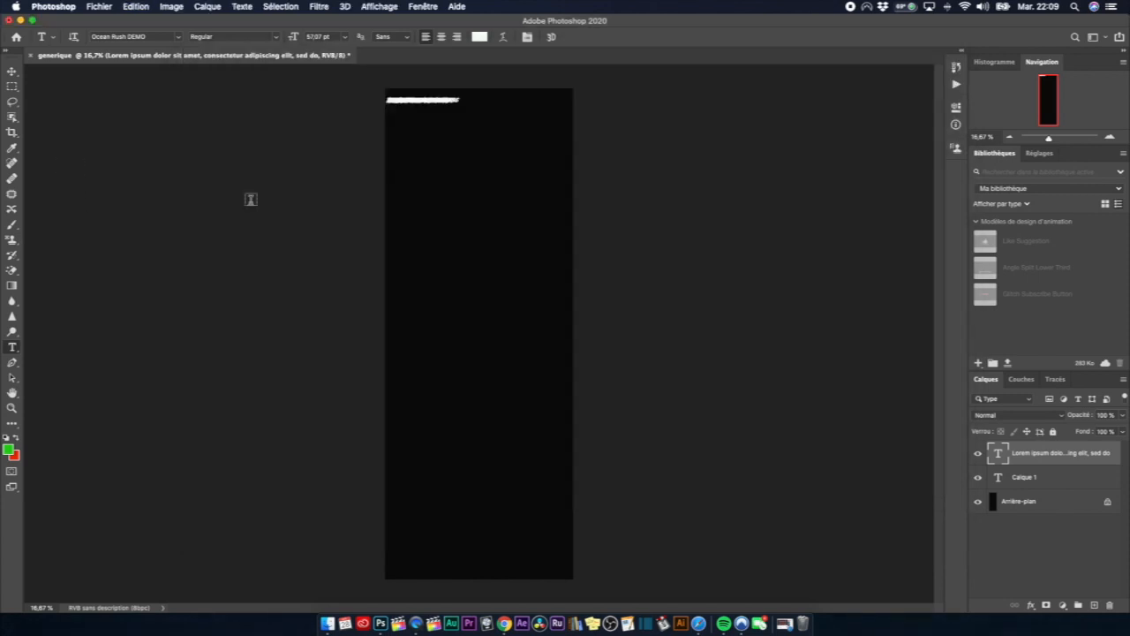
click(404, 102)
click(404, 105)
click(404, 105)
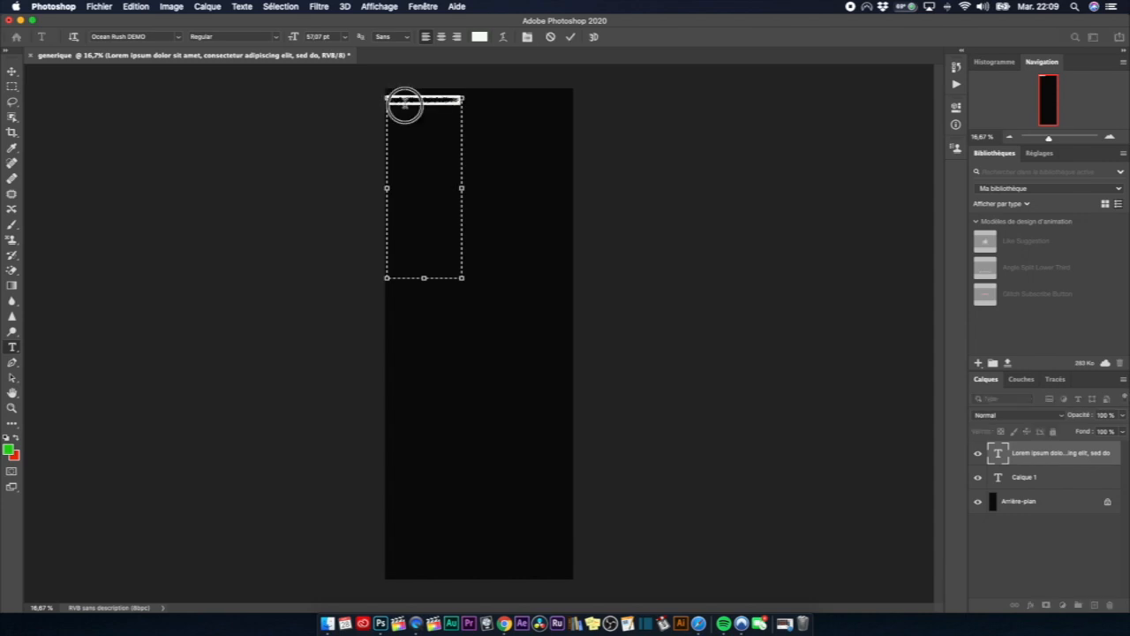
key(super+v)
Keep the near-white text colour, show the text layer's character properties and try the Arial Black font on the pasted names.
click(479, 37)
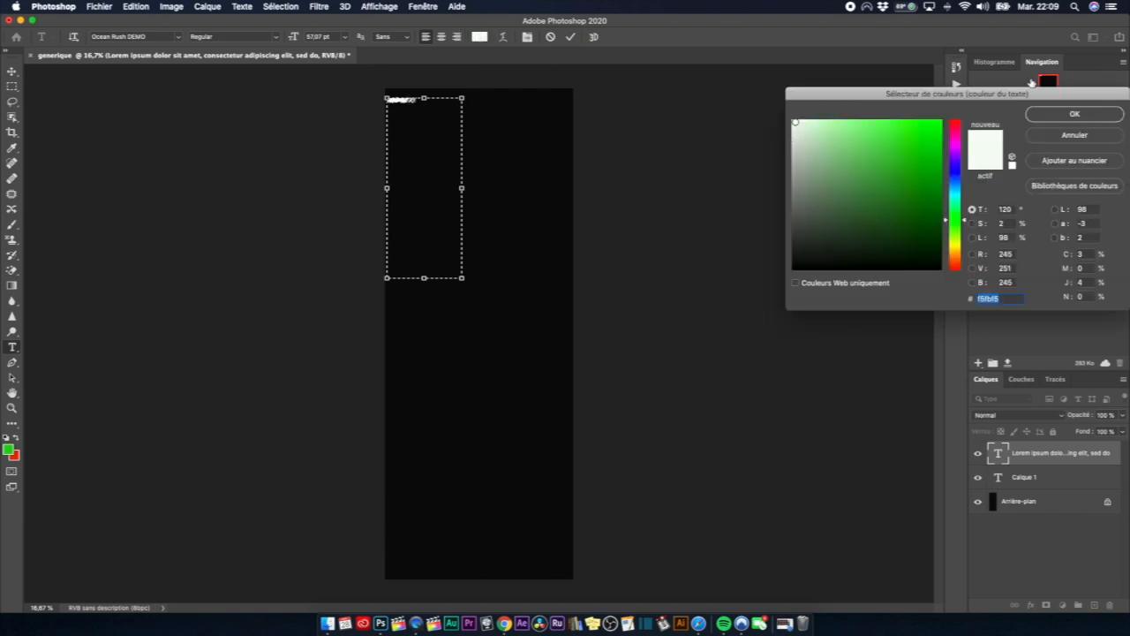
click(1074, 116)
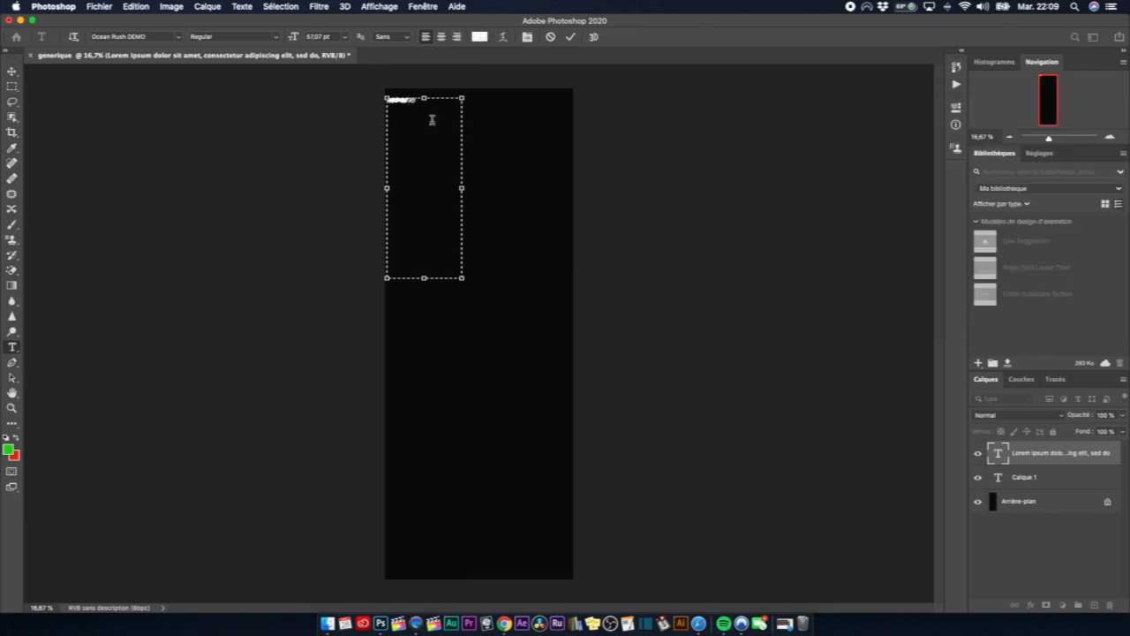
key(super+a)
click(956, 107)
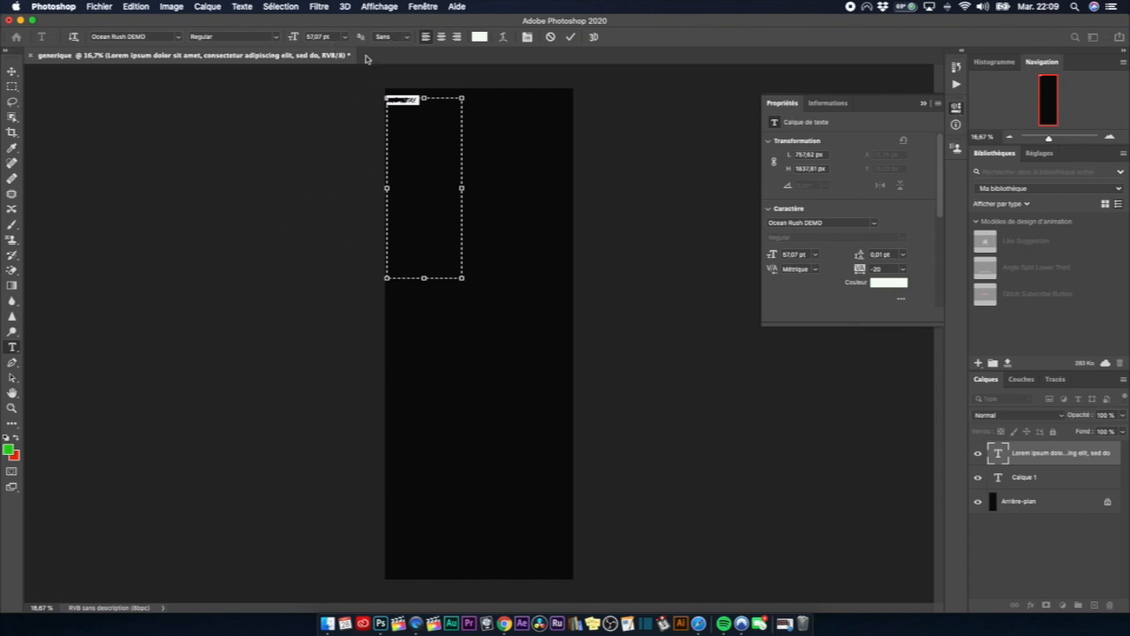
click(397, 99)
click(180, 37)
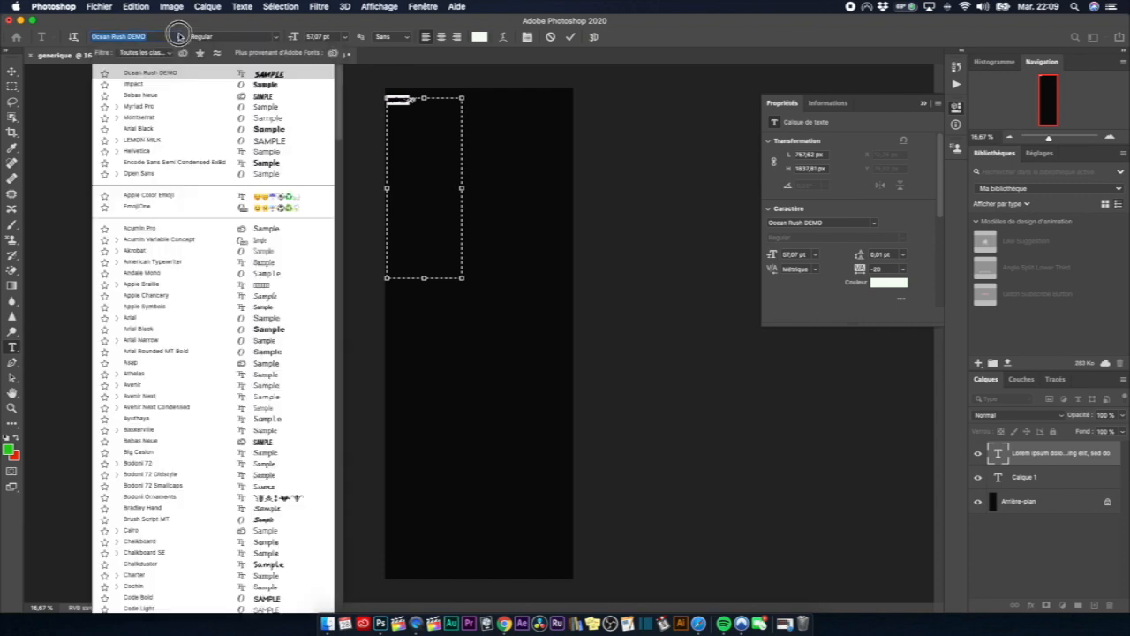
click(134, 128)
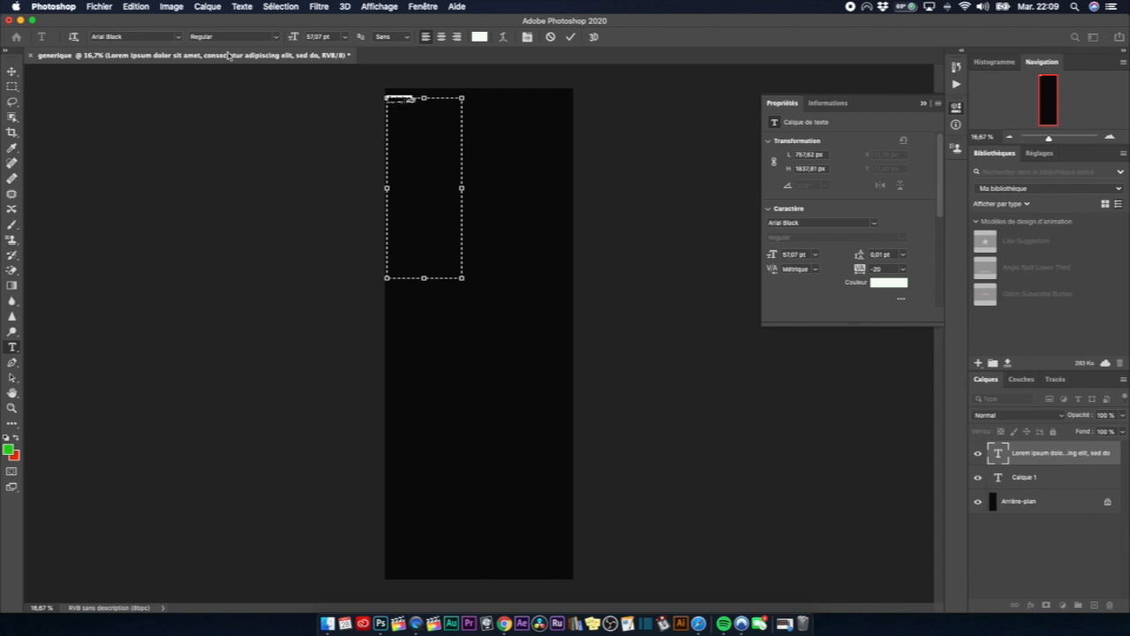
Try a text size of 60 pt on the pasted names and discard the whole text edit.
double_click(318, 36)
text(60)
key(Return)
click(402, 102)
click(404, 103)
click(550, 37)
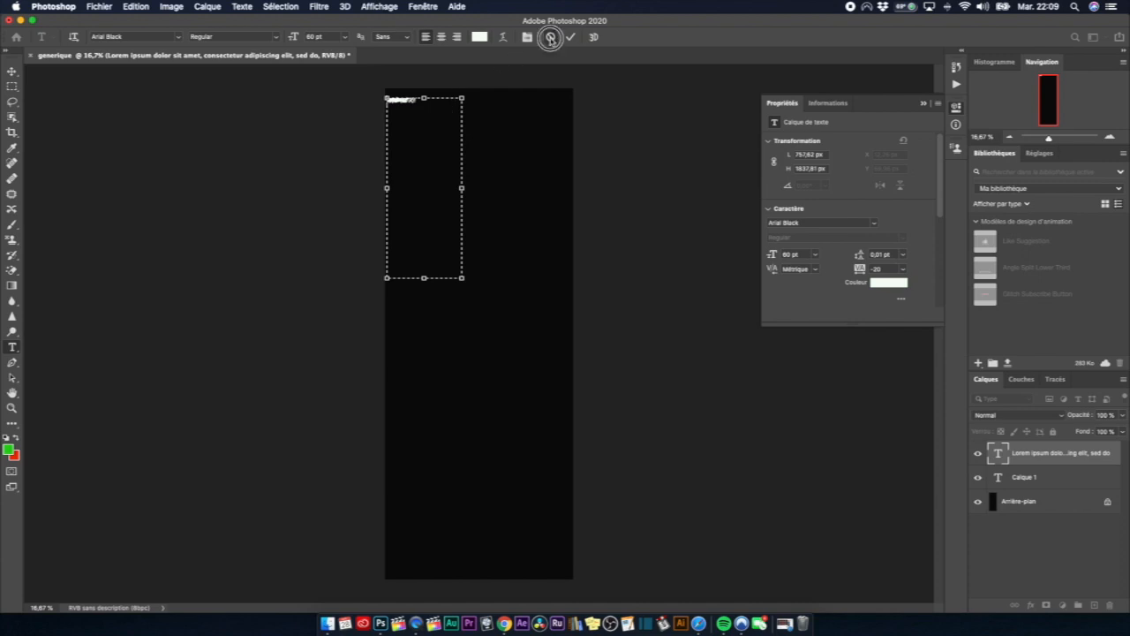
Clear the placeholder text from the paragraph box and set the text size to 72 pt.
click(398, 103)
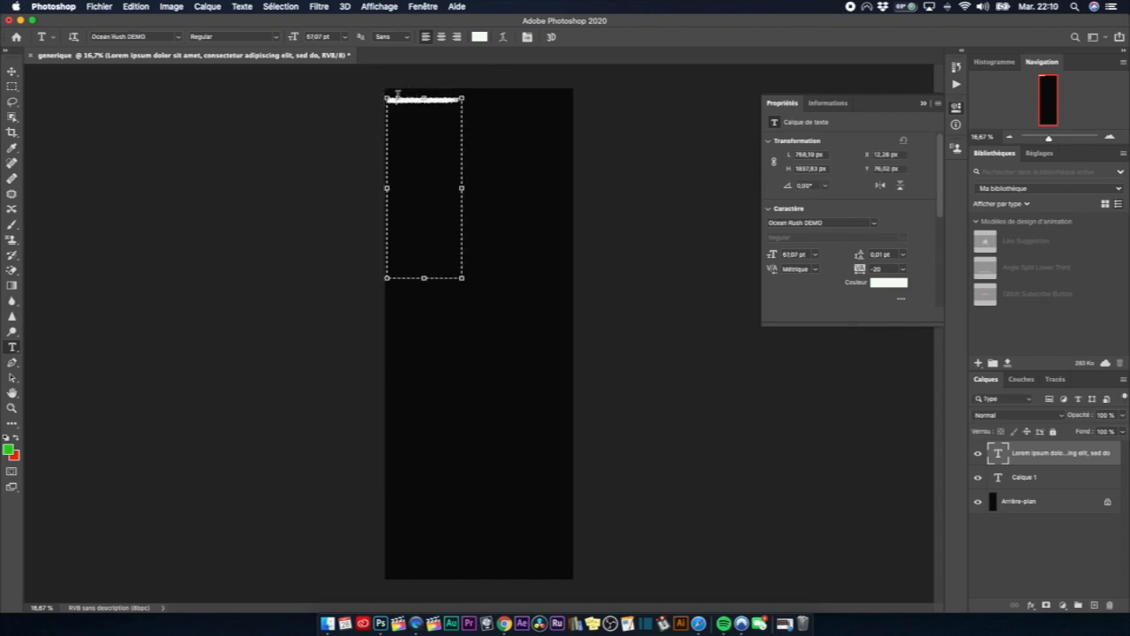
click(401, 97)
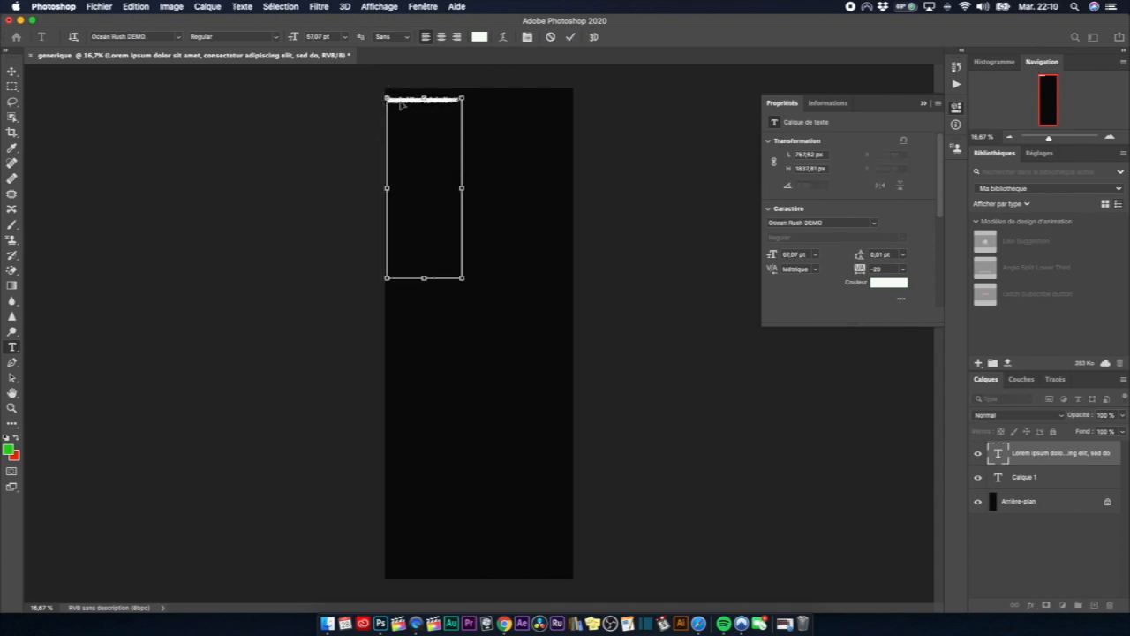
key(super+a)
key(BackSpace)
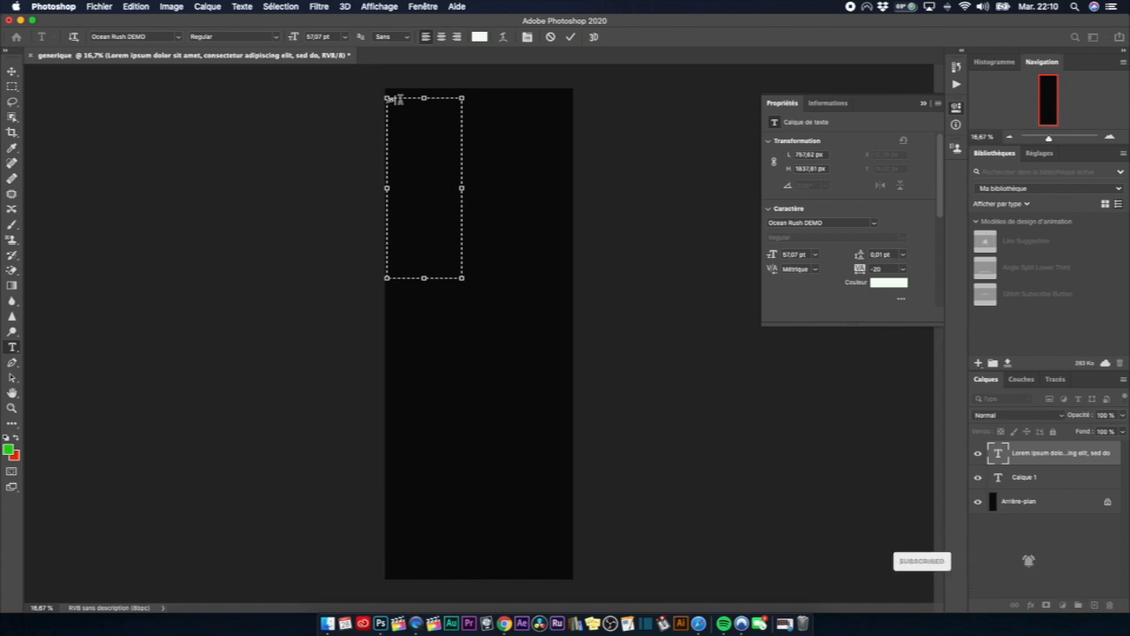
click(400, 100)
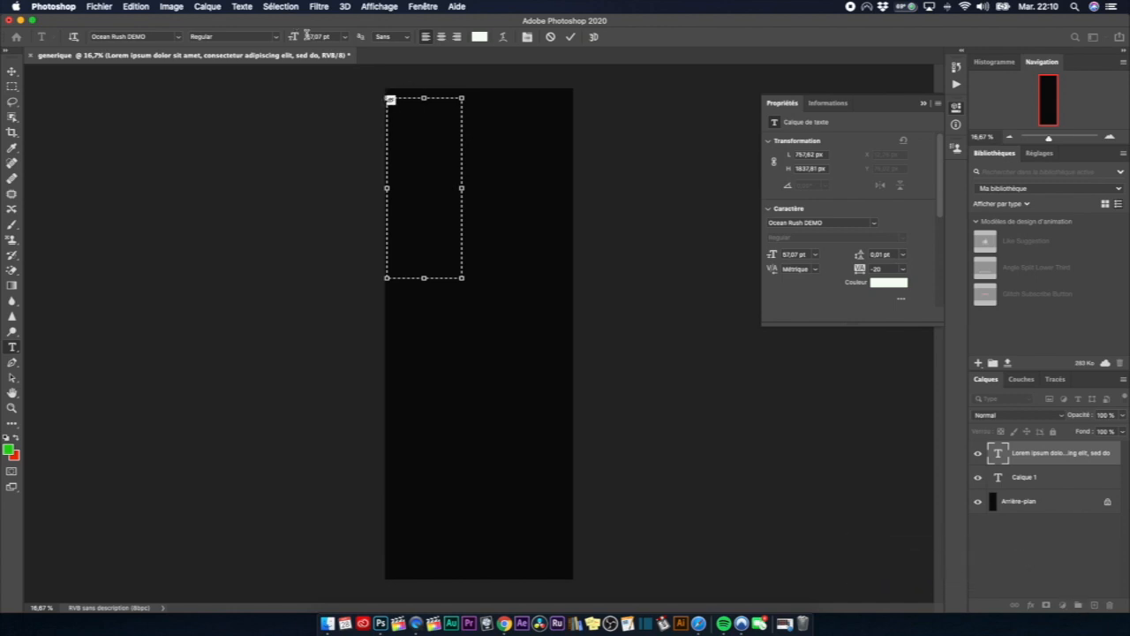
click(344, 38)
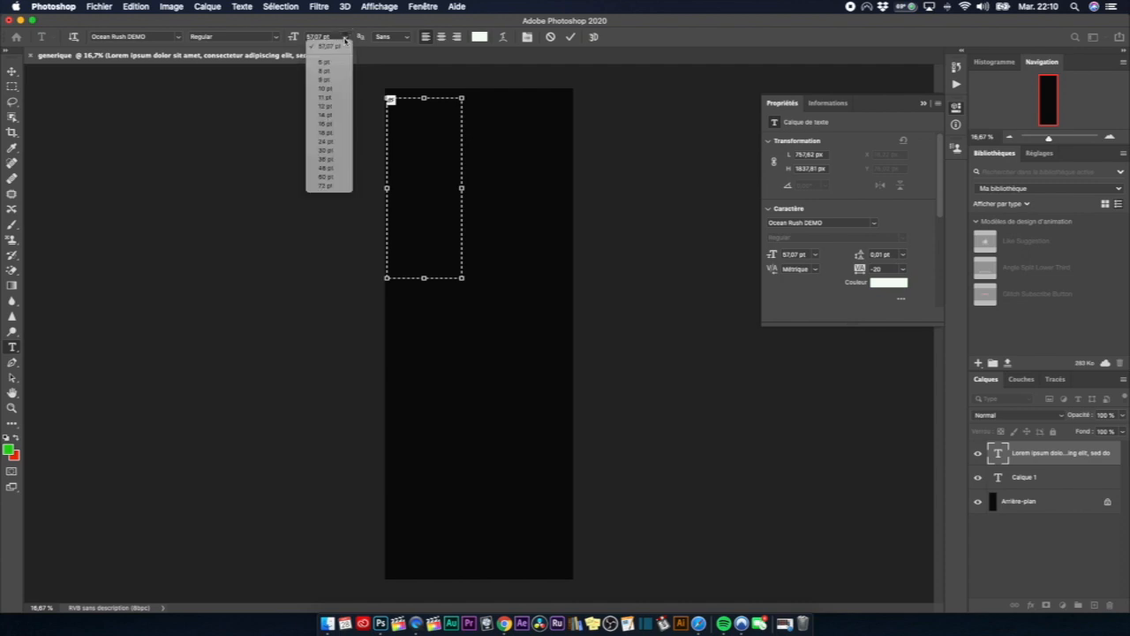
click(336, 187)
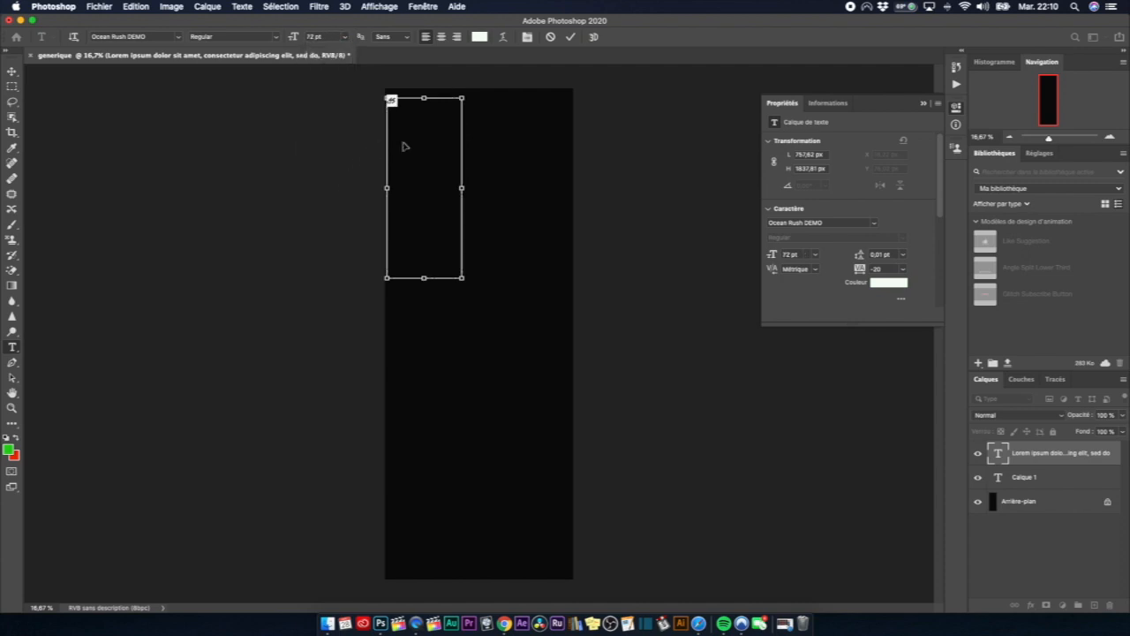
Paste the copied first names over the short trial text in the paragraph box and try to apply Arial Black.
key(super+plus)
key(super+plus)
scroll(407, 146, up, 10)
scroll(406, 172, up, 5)
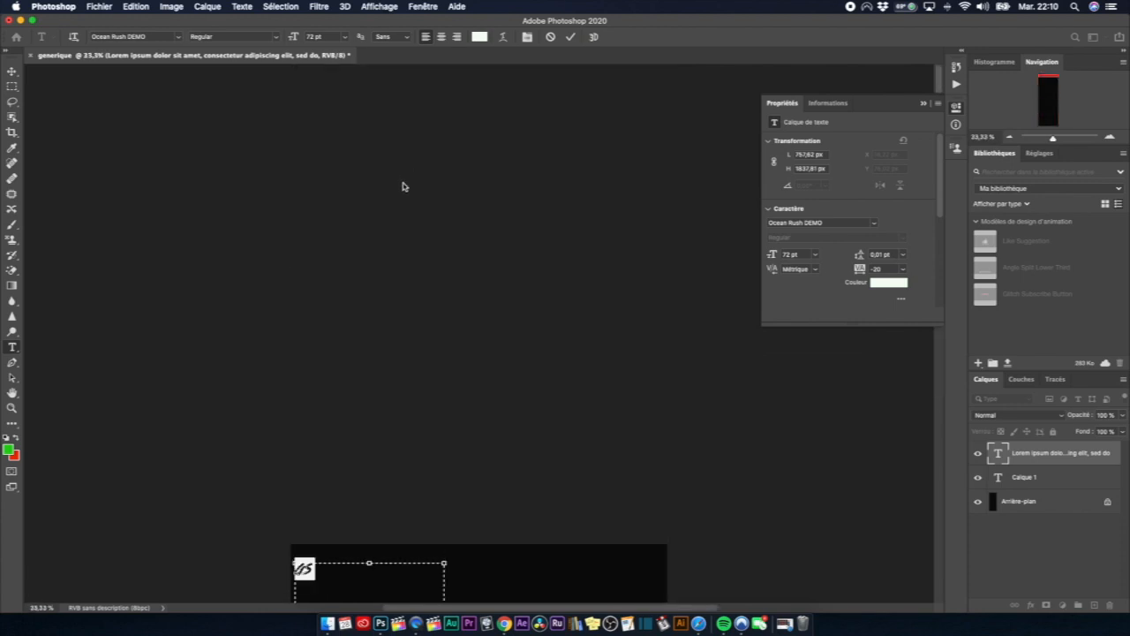
scroll(403, 186, down, 4)
click(323, 345)
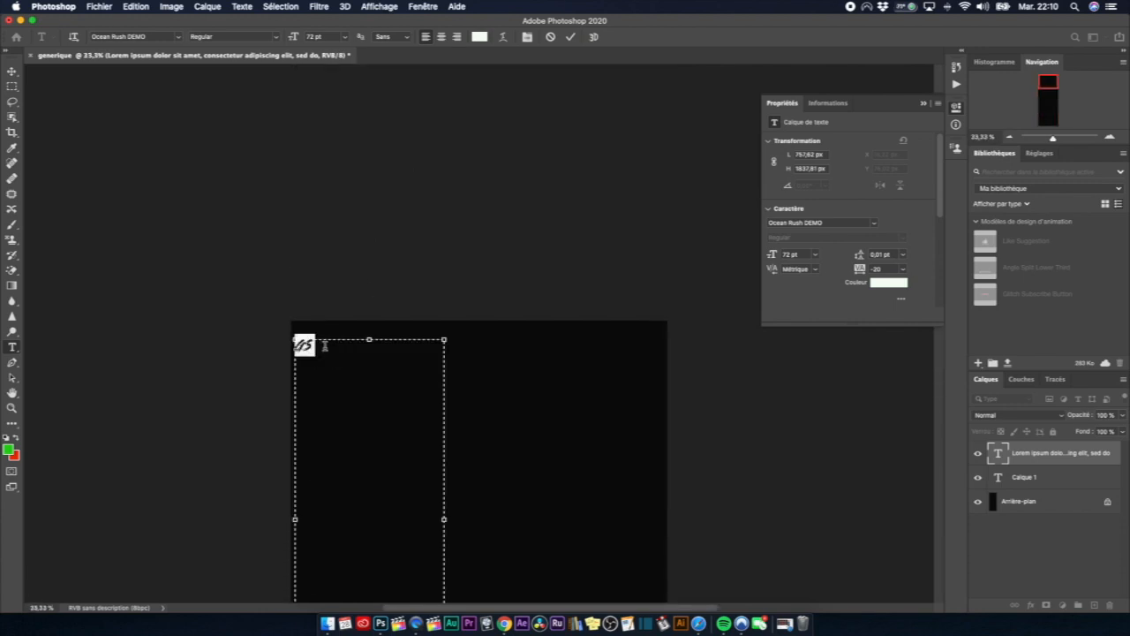
key(super+v)
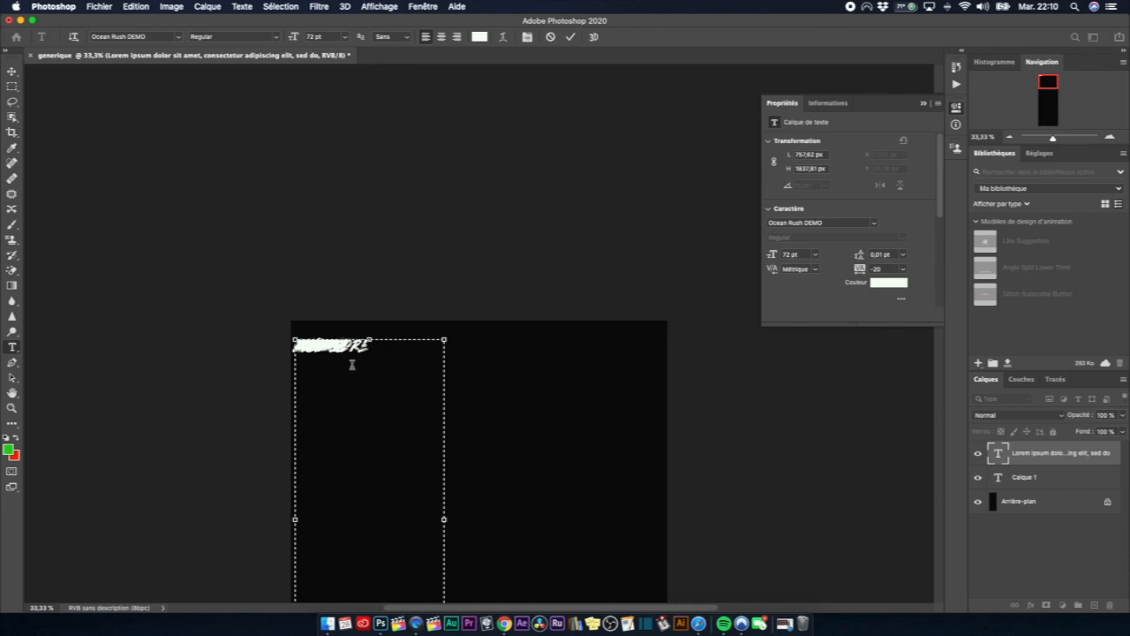
click(176, 39)
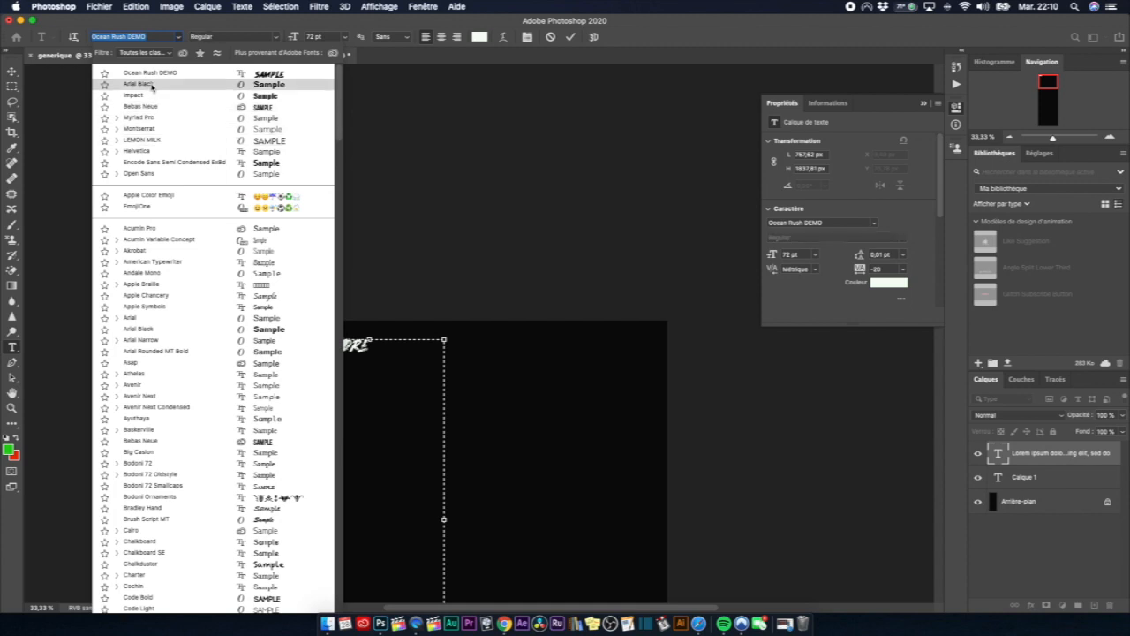
click(151, 85)
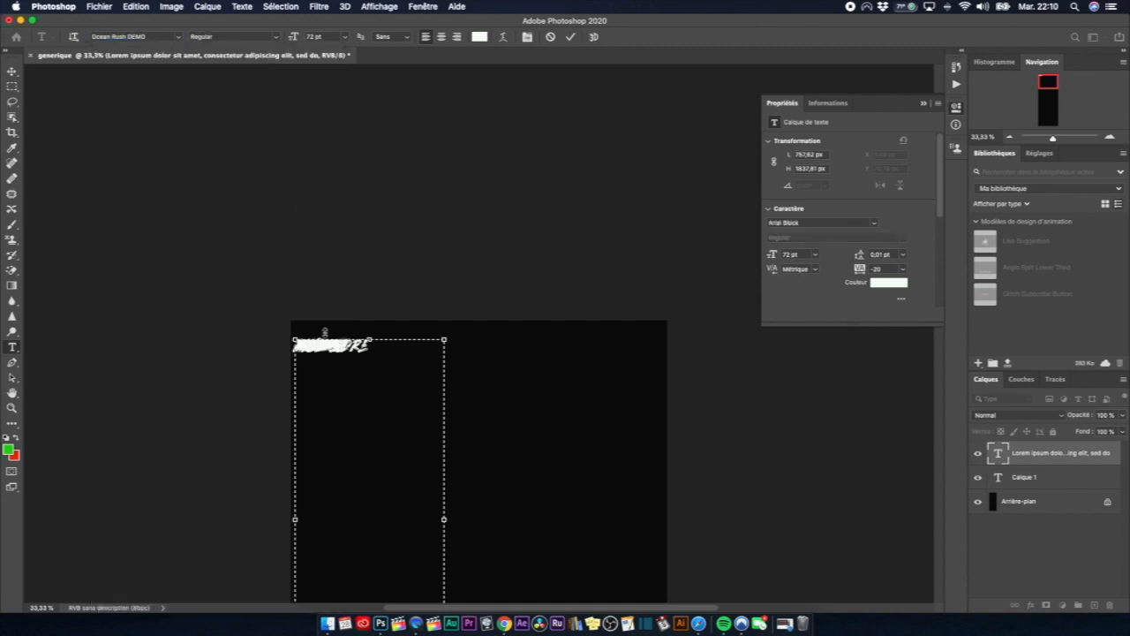
Set the leading of all the pasted names to 111.01 pt so each name sits on its own line.
triple_click(302, 345)
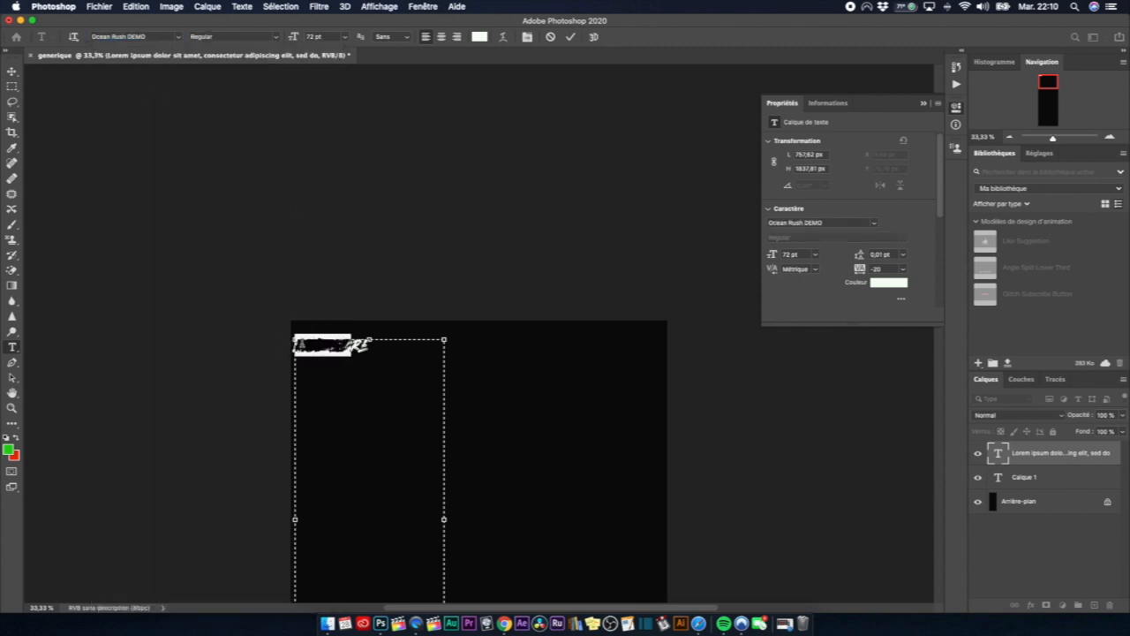
click(305, 344)
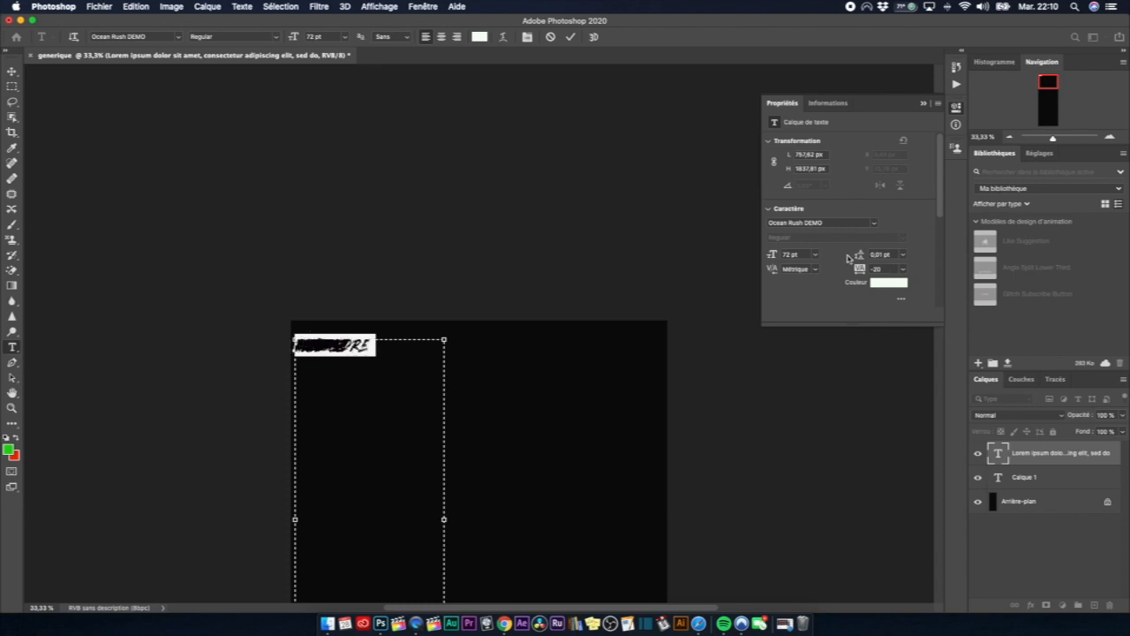
drag(860, 260, 919, 269)
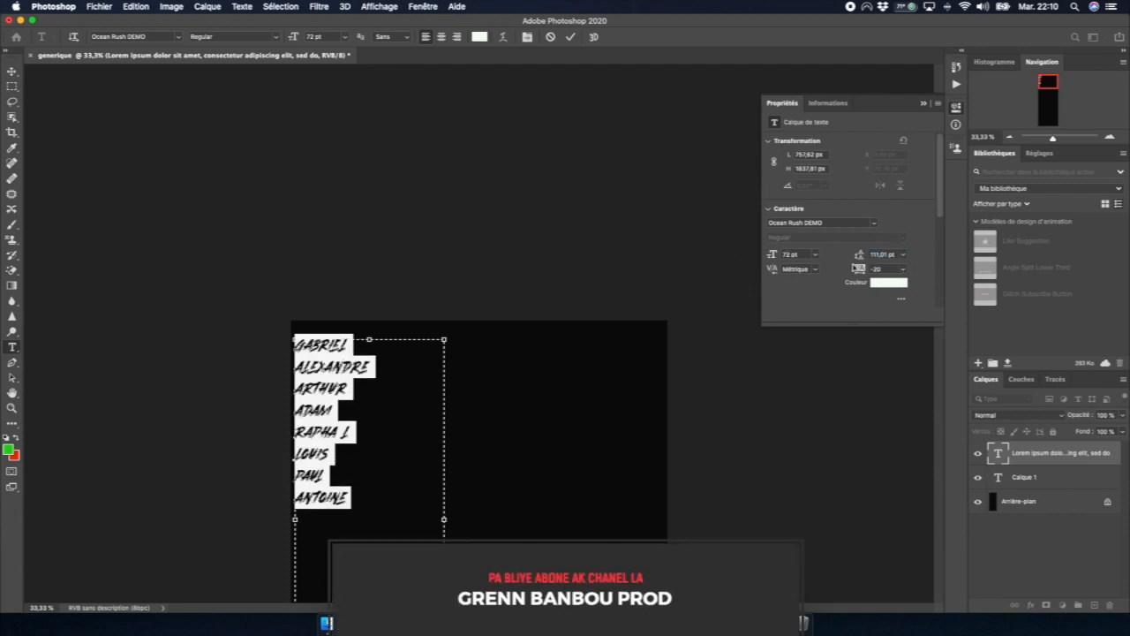
Increase the leading of all the pasted names to 164.01 pt and commit the text edit.
click(875, 255)
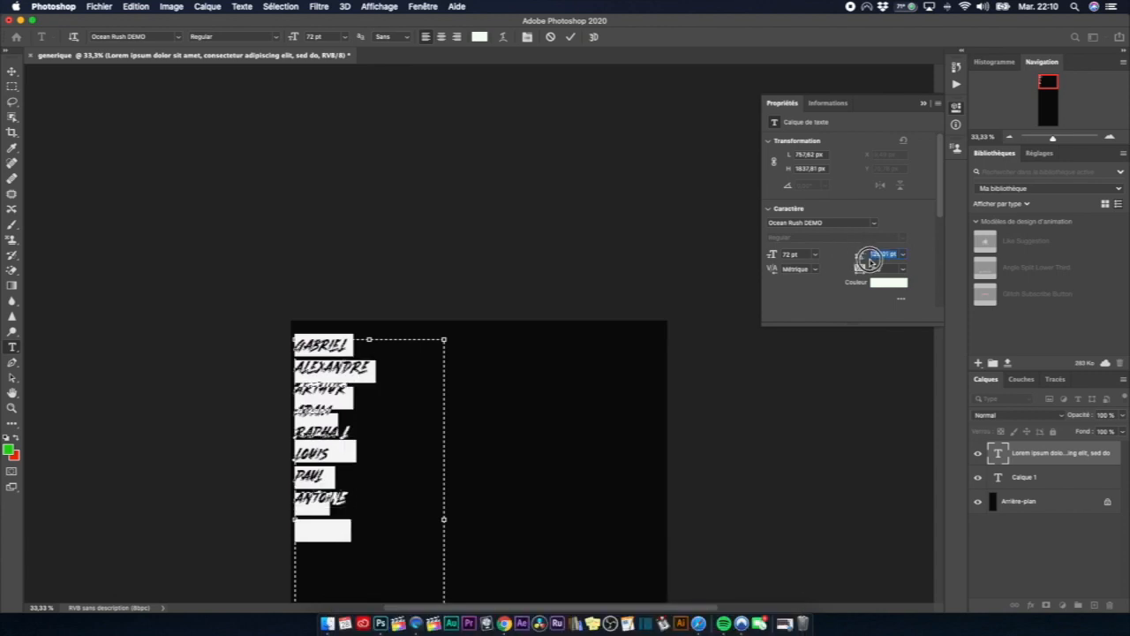
drag(869, 258, 888, 269)
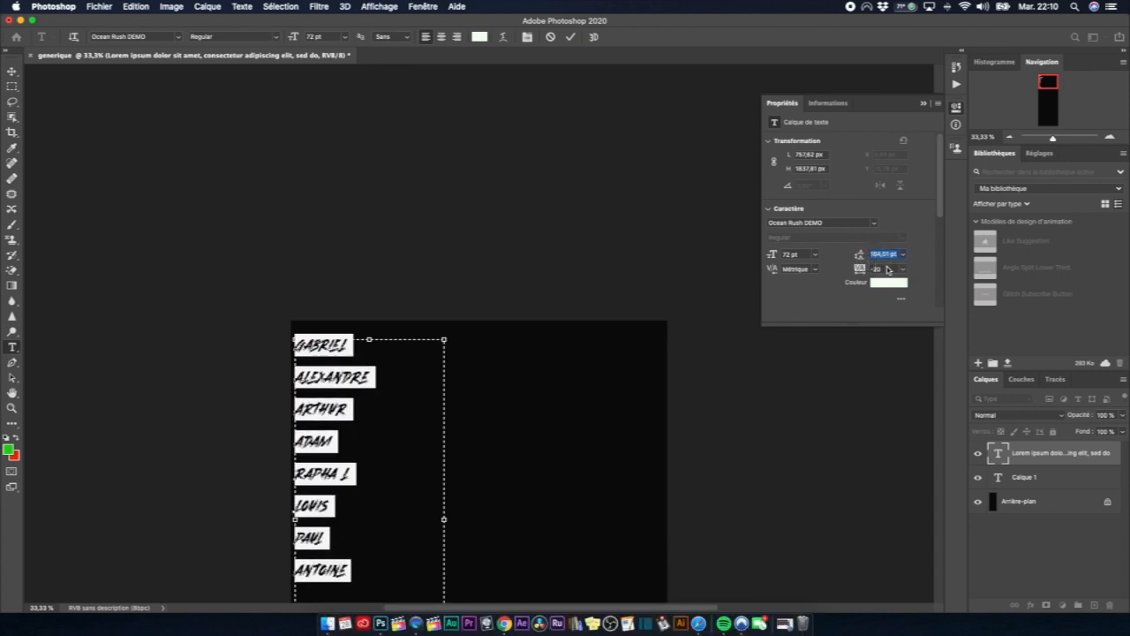
scroll(244, 263, down, 4)
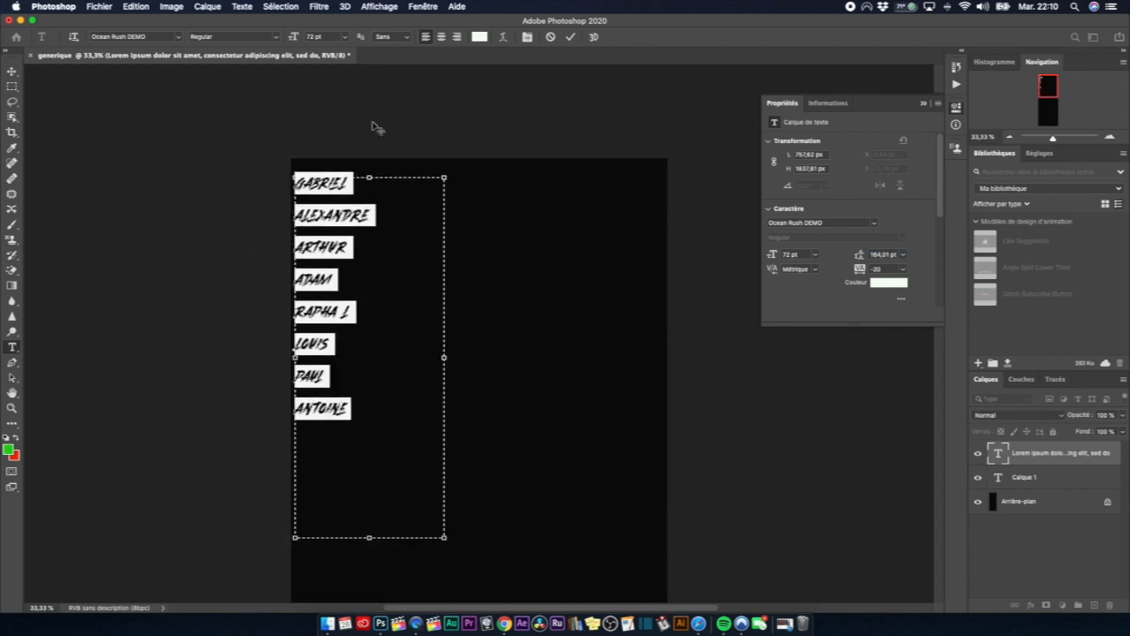
click(570, 37)
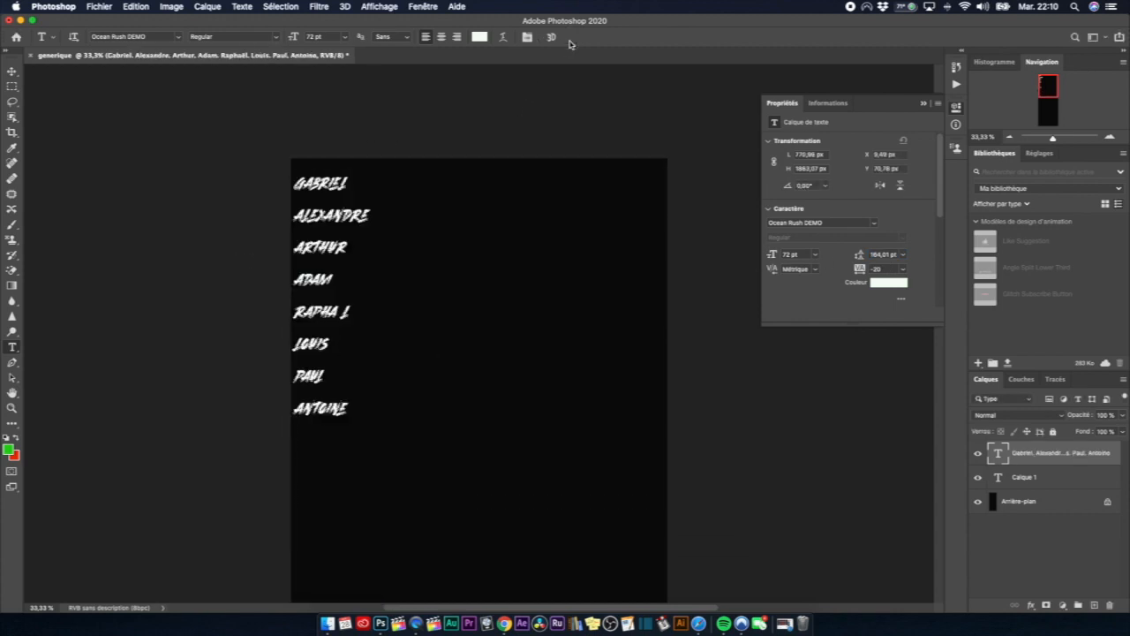
Apply the Arial Black font to the whole list of names and commit the text edit.
click(297, 182)
drag(295, 183, 347, 184)
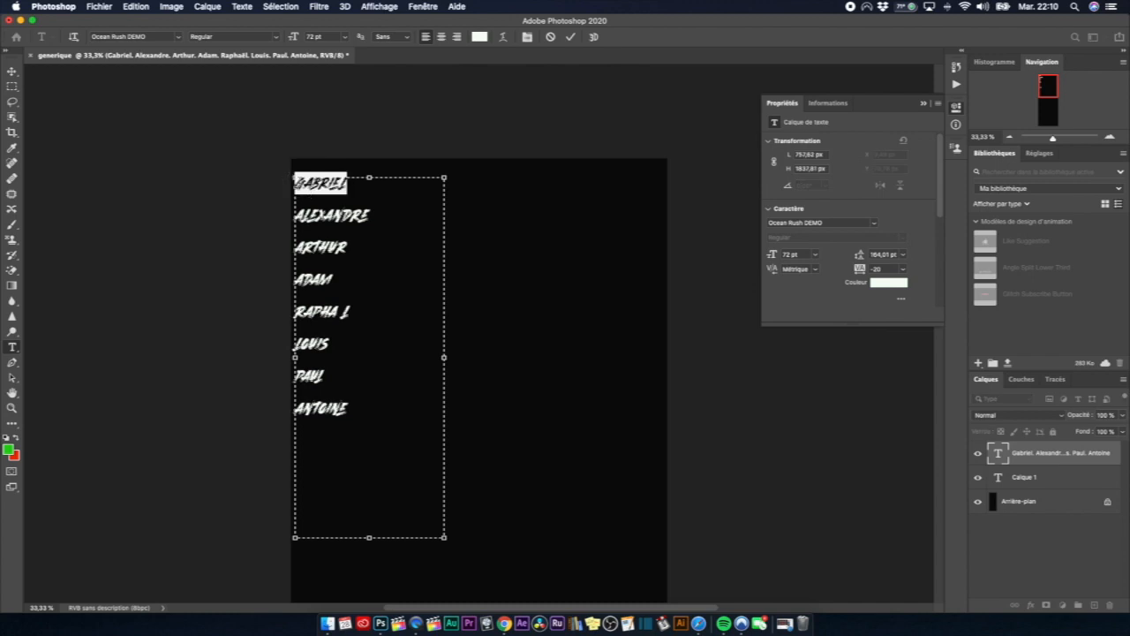
key(cmd+a)
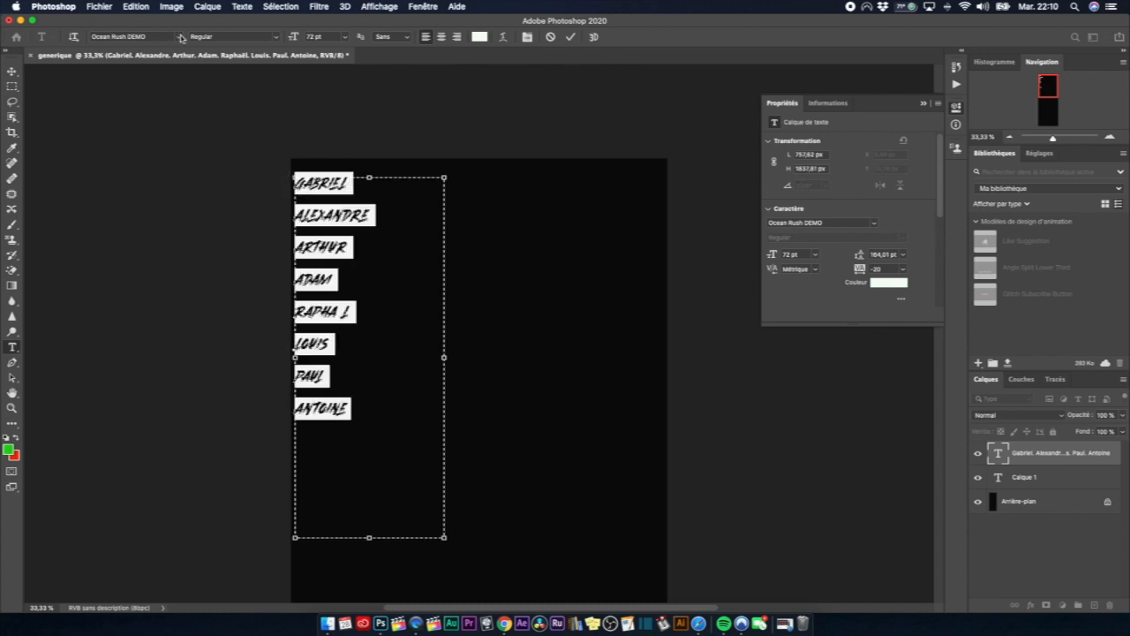
click(180, 37)
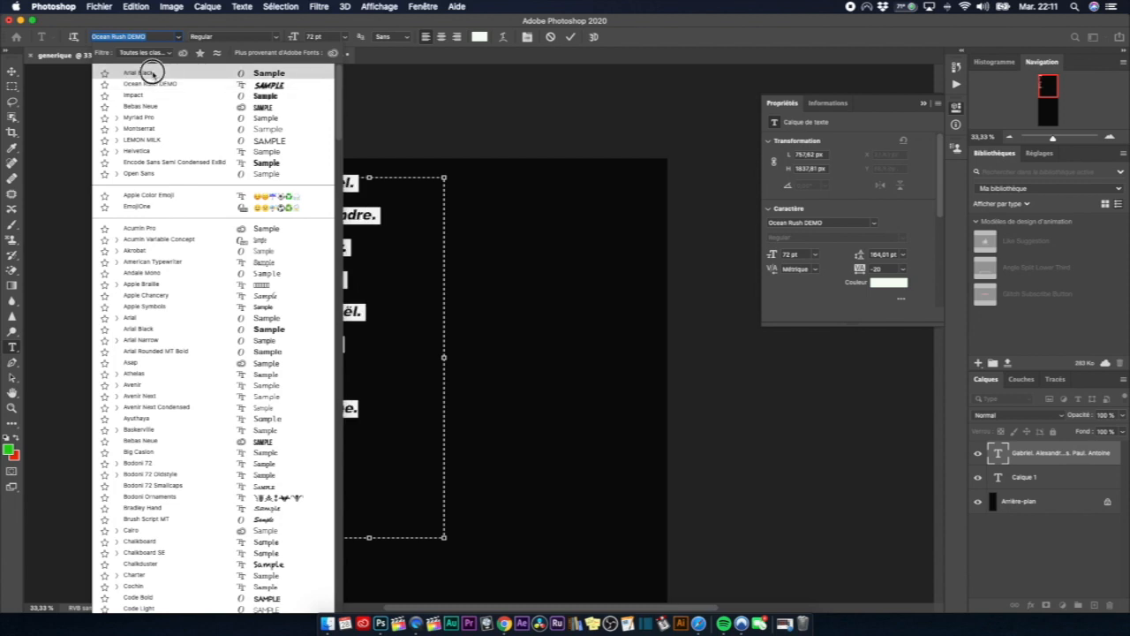
click(144, 72)
click(570, 37)
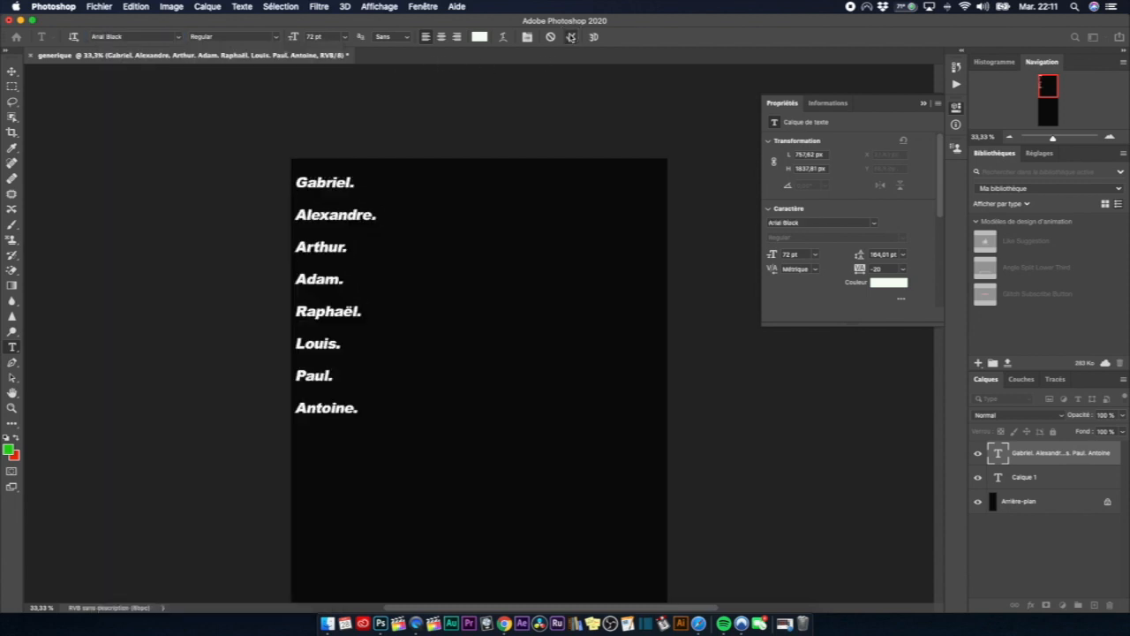
Reduce the leading of the listed names to 137.01 pt and commit the change.
drag(297, 182, 354, 412)
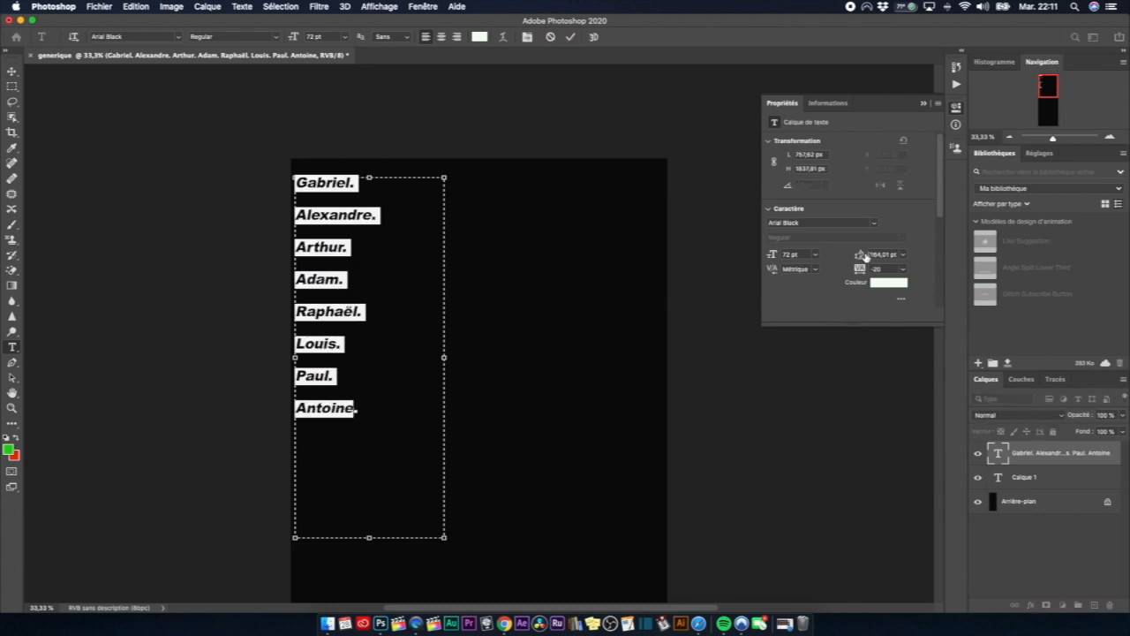
drag(861, 258, 839, 255)
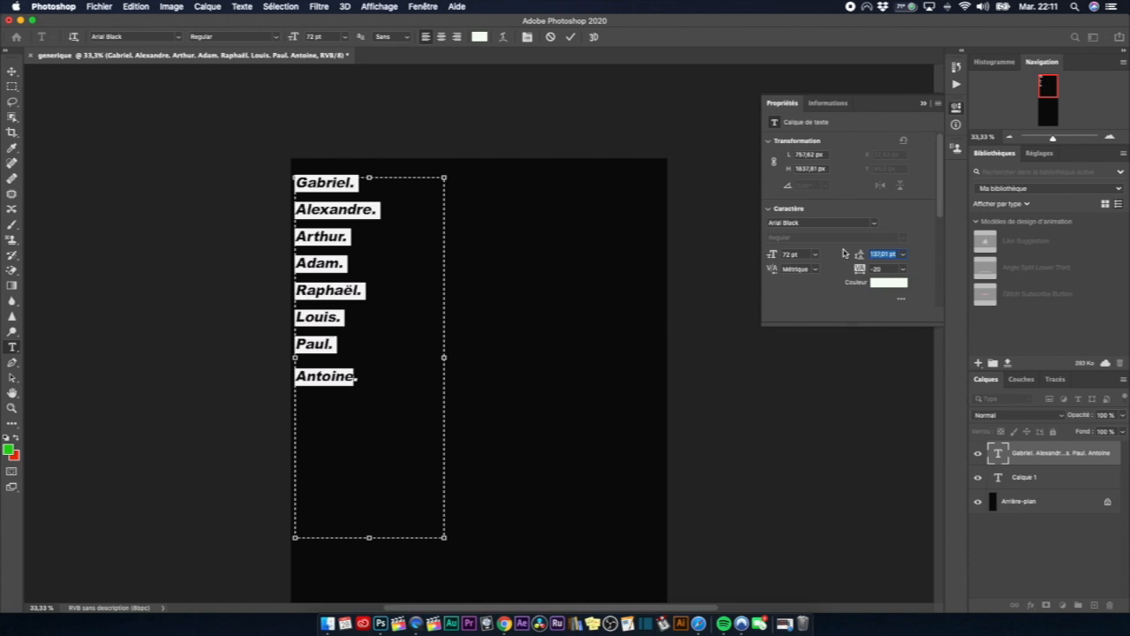
click(570, 37)
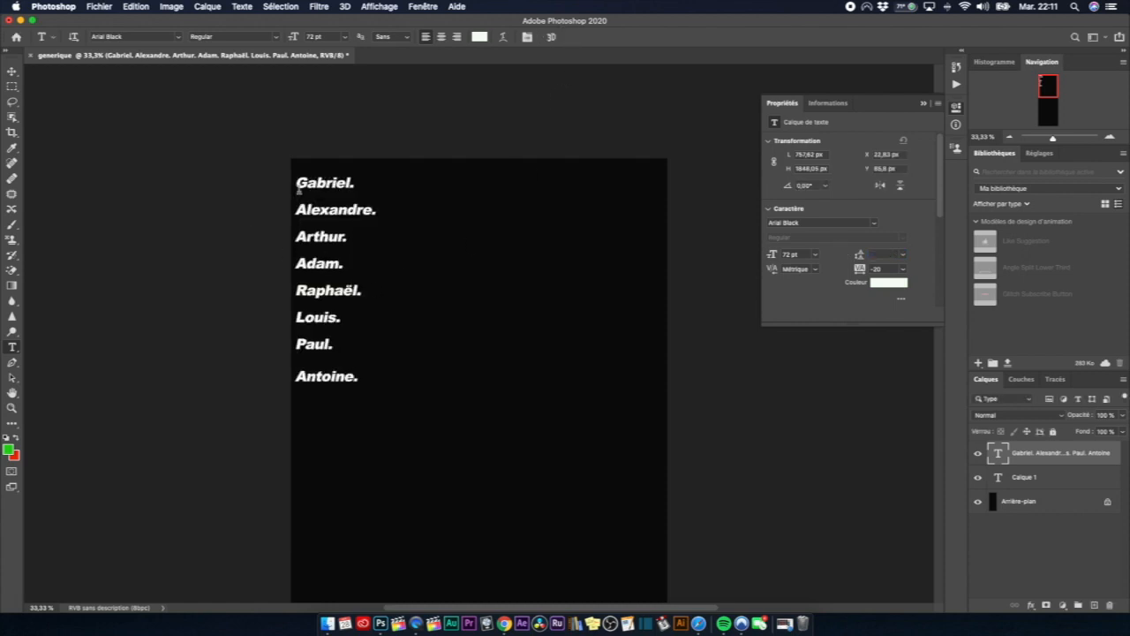
click(297, 183)
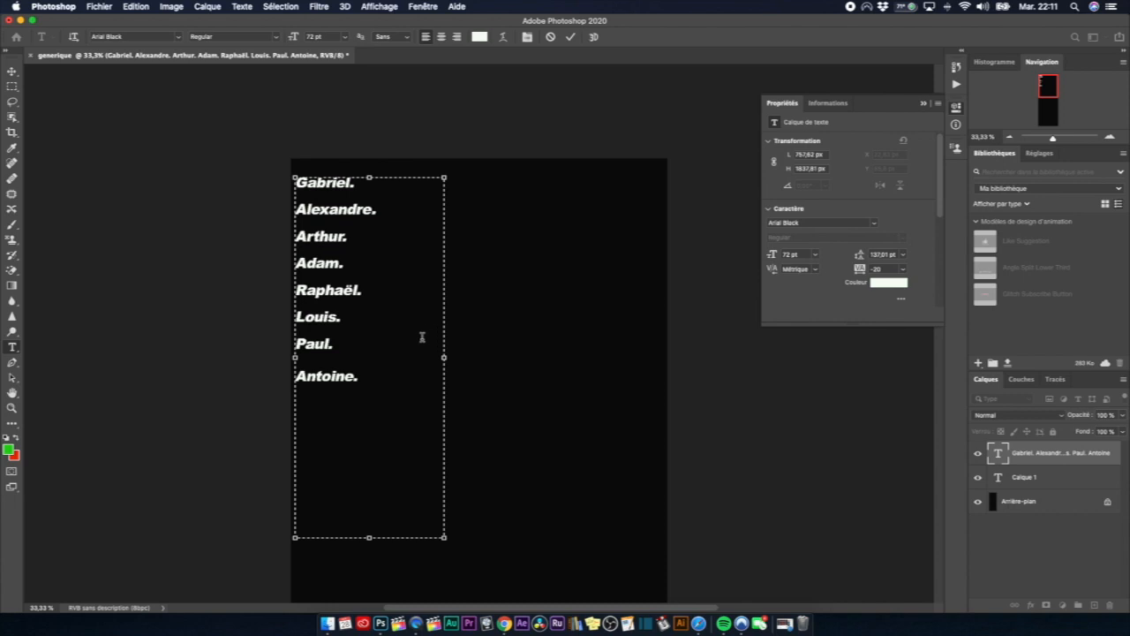
click(569, 37)
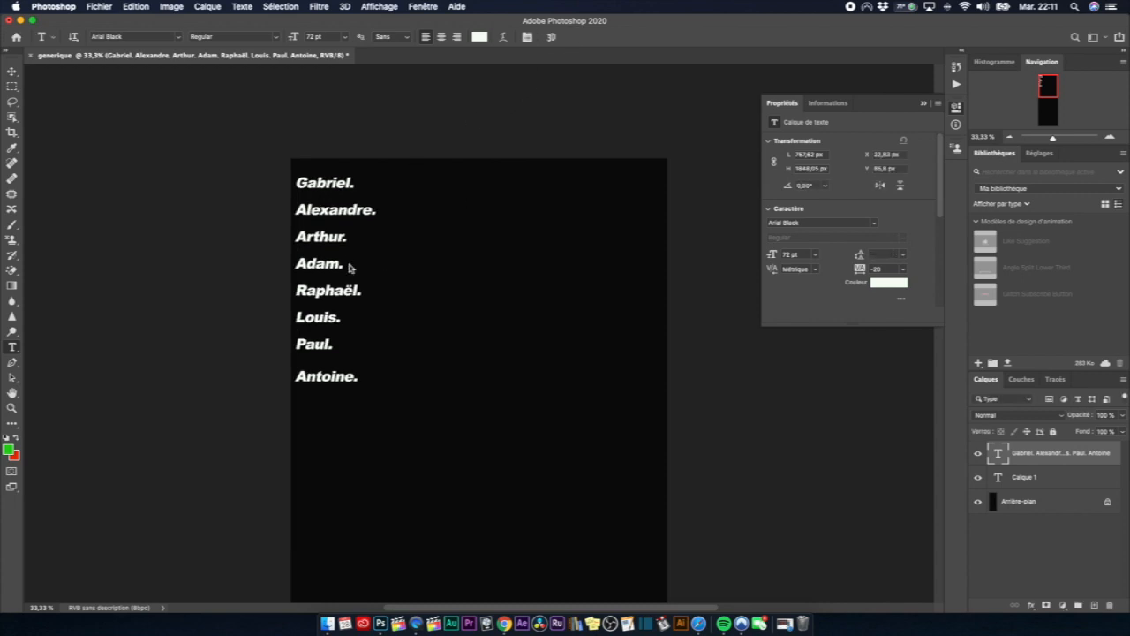
click(315, 209)
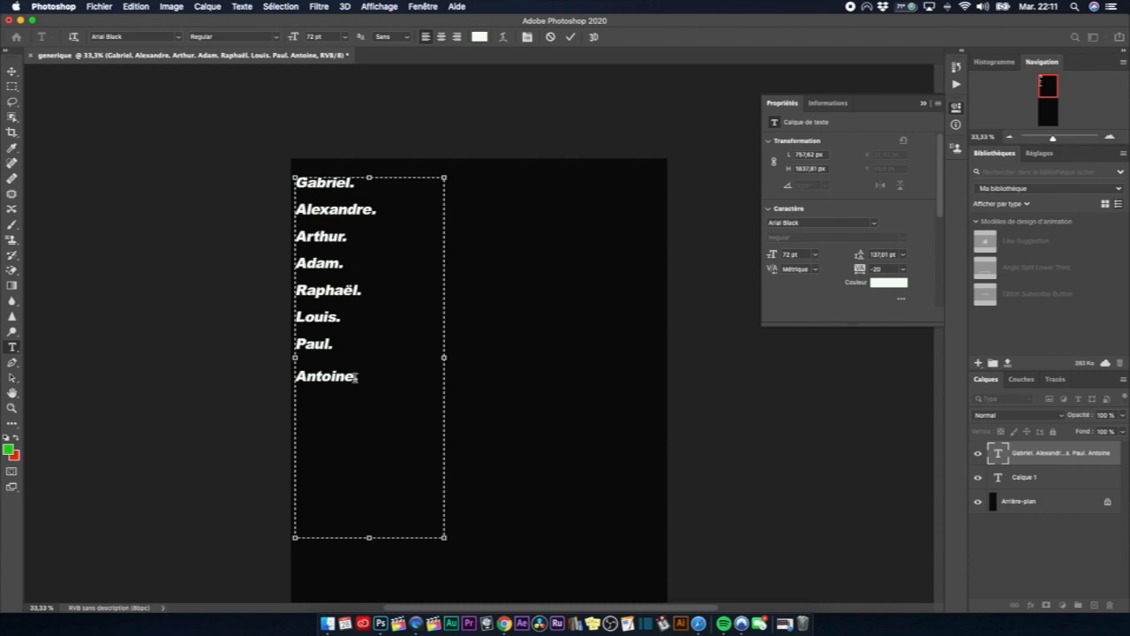
right_click(997, 454)
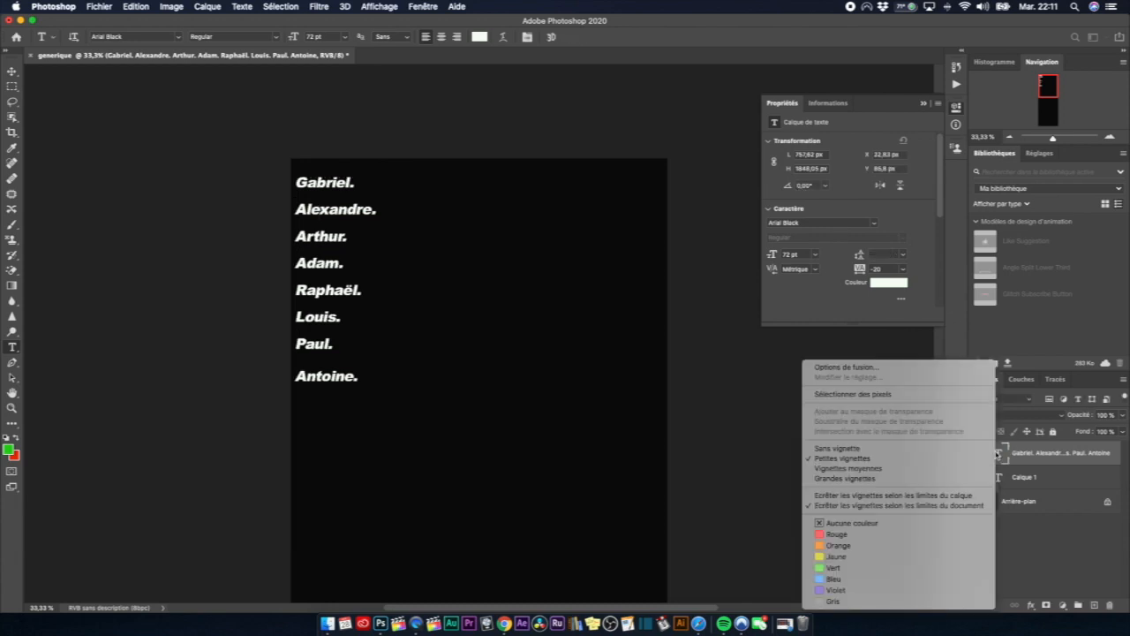
click(294, 257)
click(298, 236)
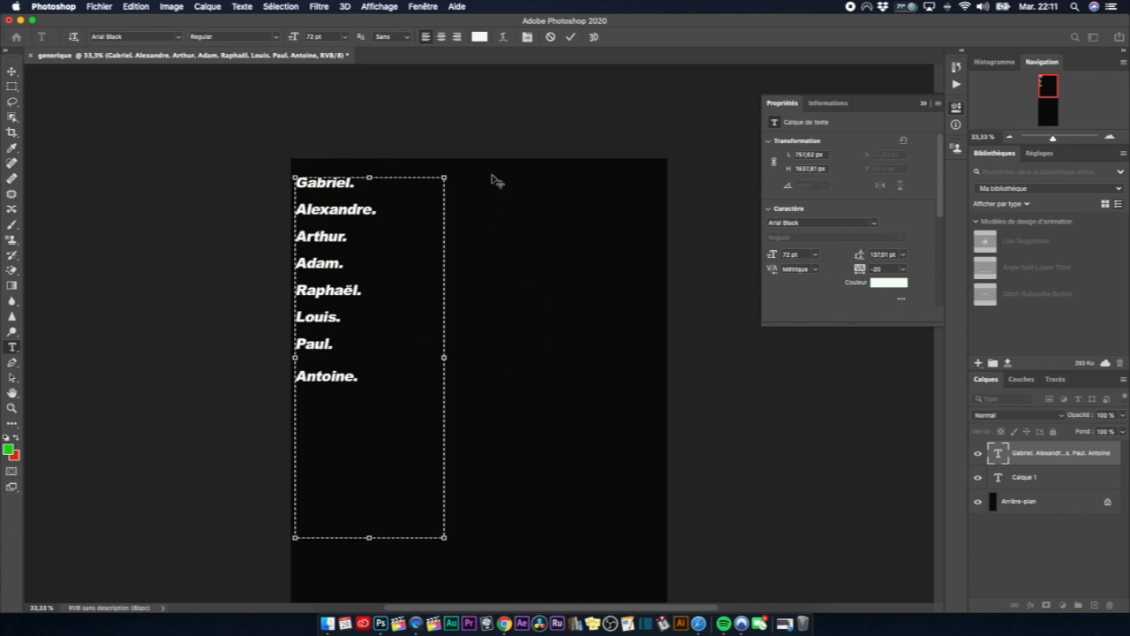
click(570, 36)
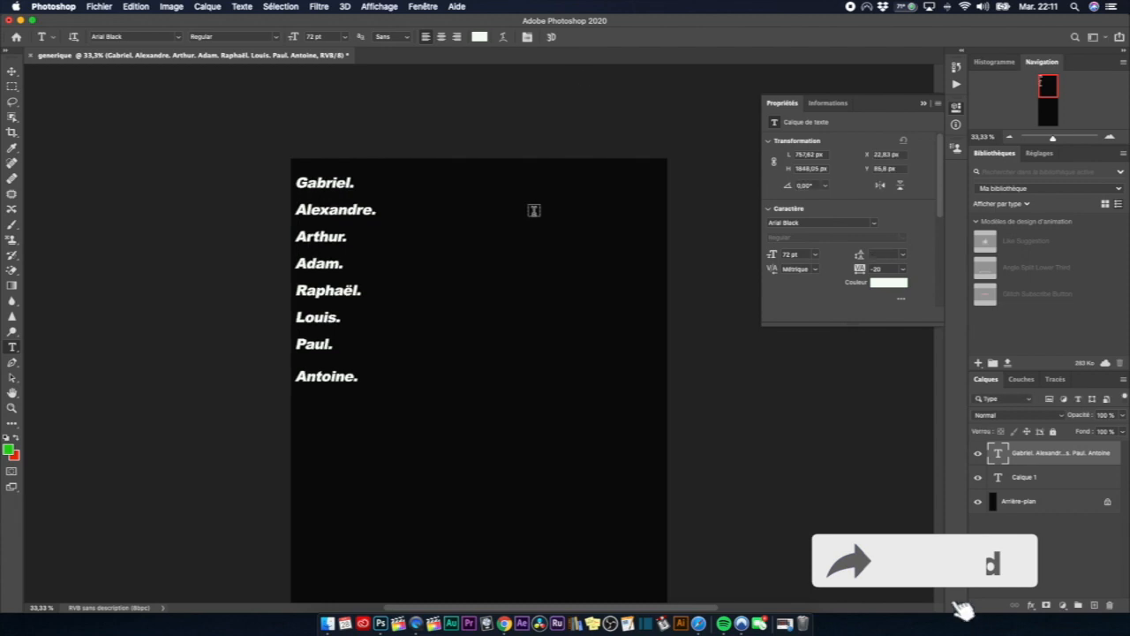
click(532, 208)
text(Gabriel. Alexandre. Arthur. Adam. Raphaël. Louis. Paul. Antoine.)
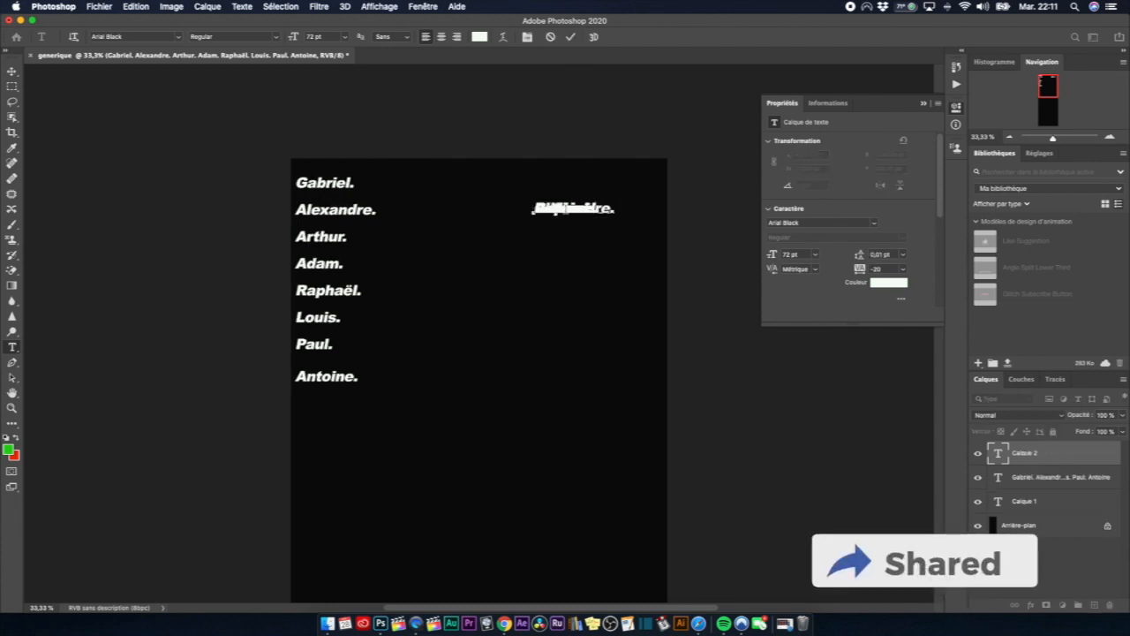
click(552, 37)
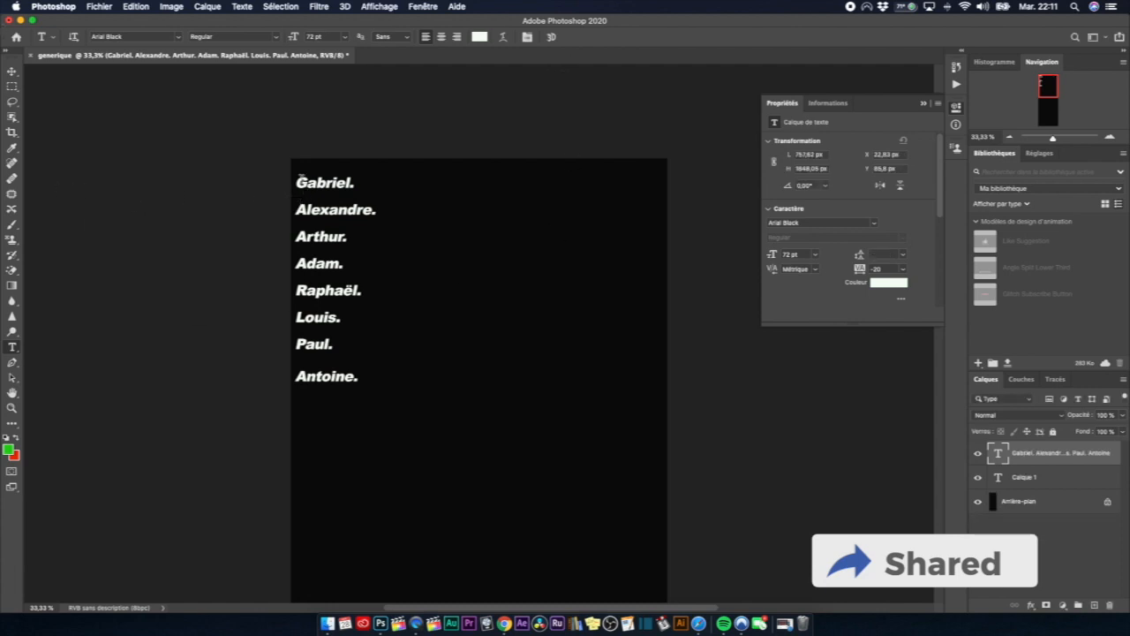
Right-align all the names within their paragraph box and commit the text edit.
click(300, 182)
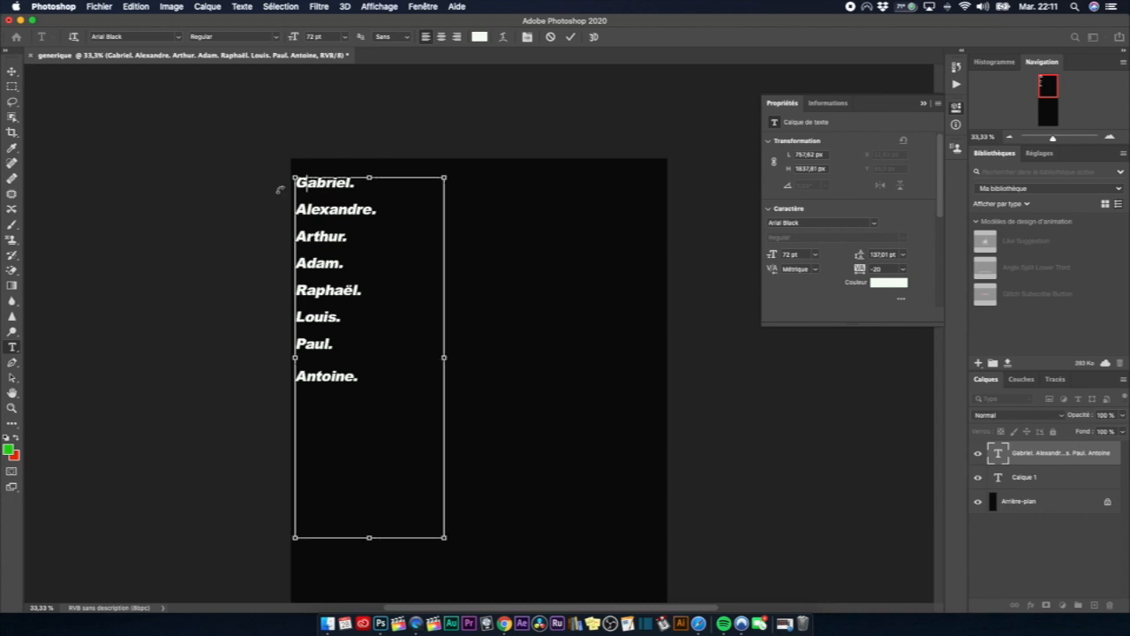
key(super+a)
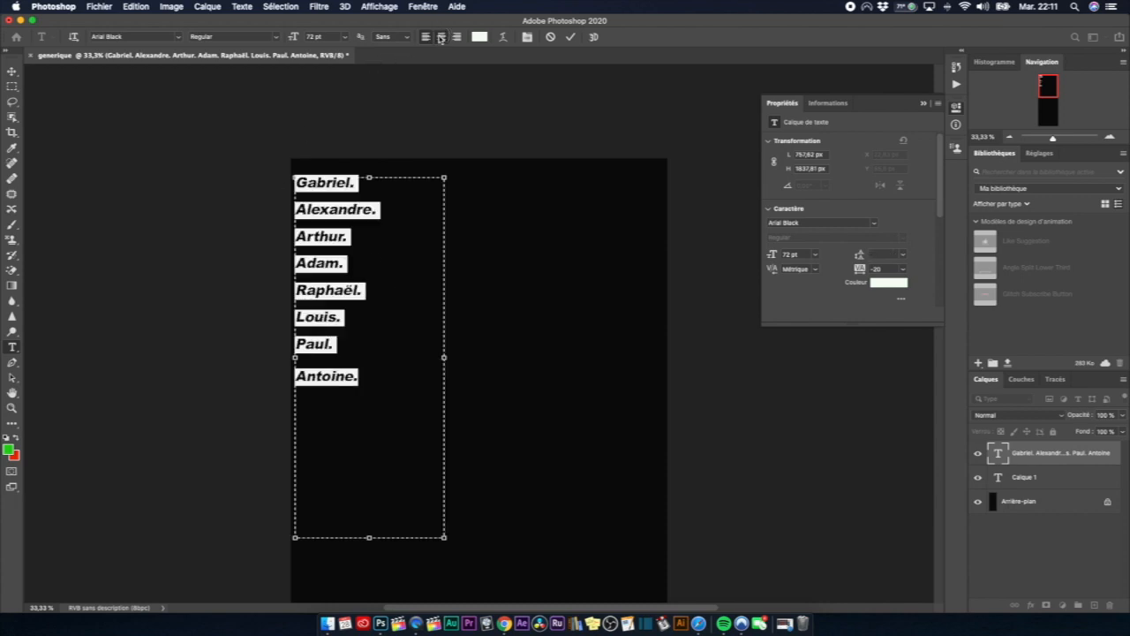
click(441, 37)
click(457, 37)
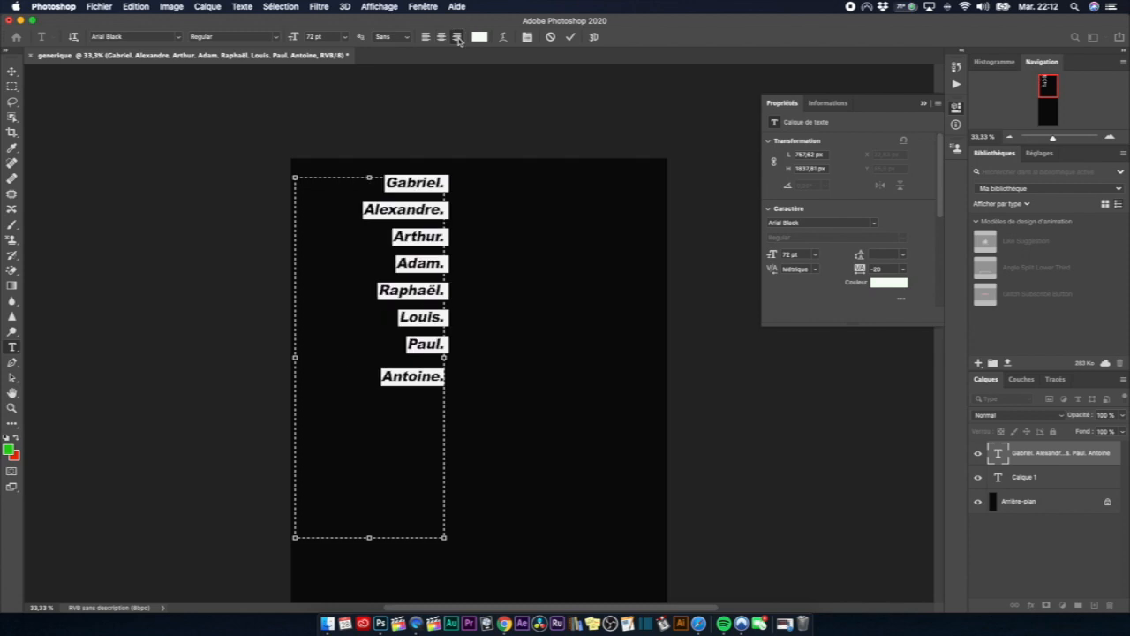
click(571, 37)
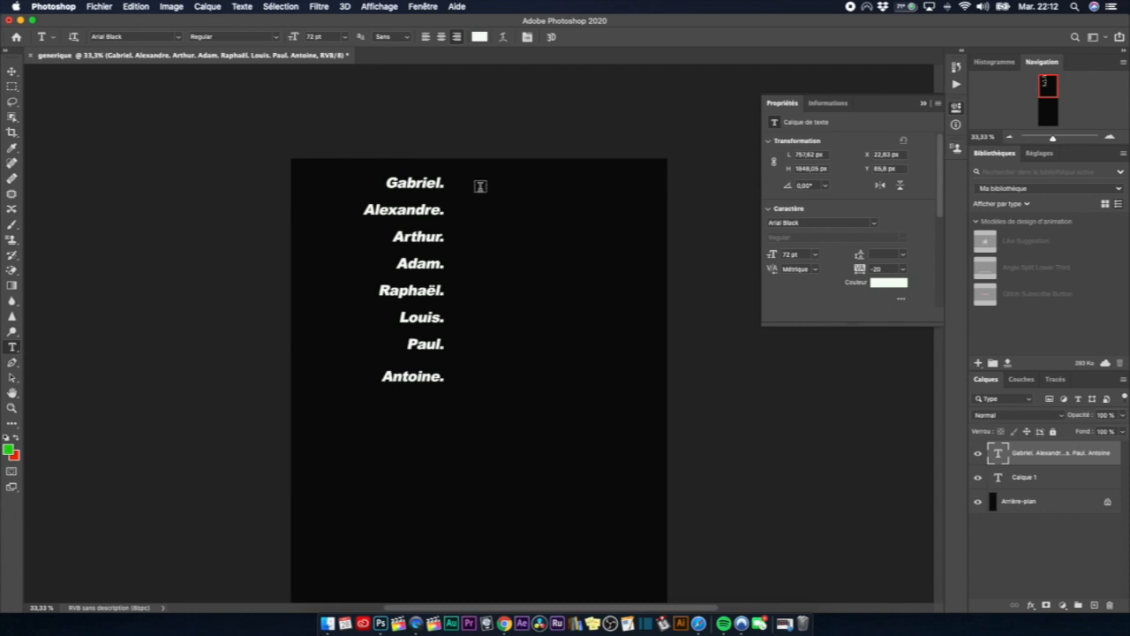
drag(477, 168, 591, 381)
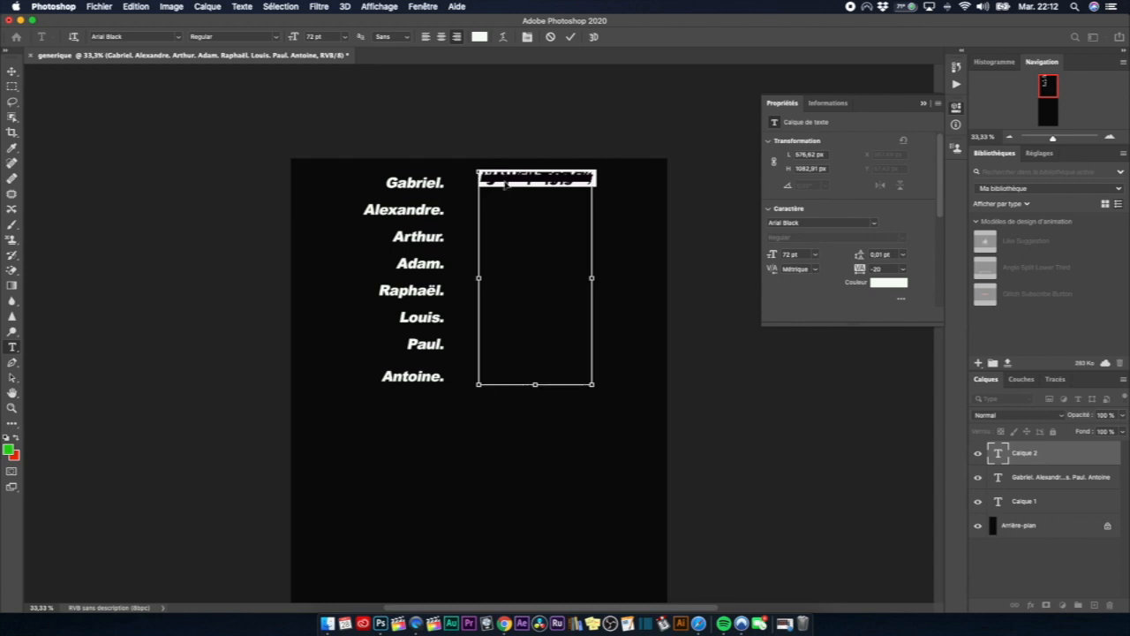
text(Al)
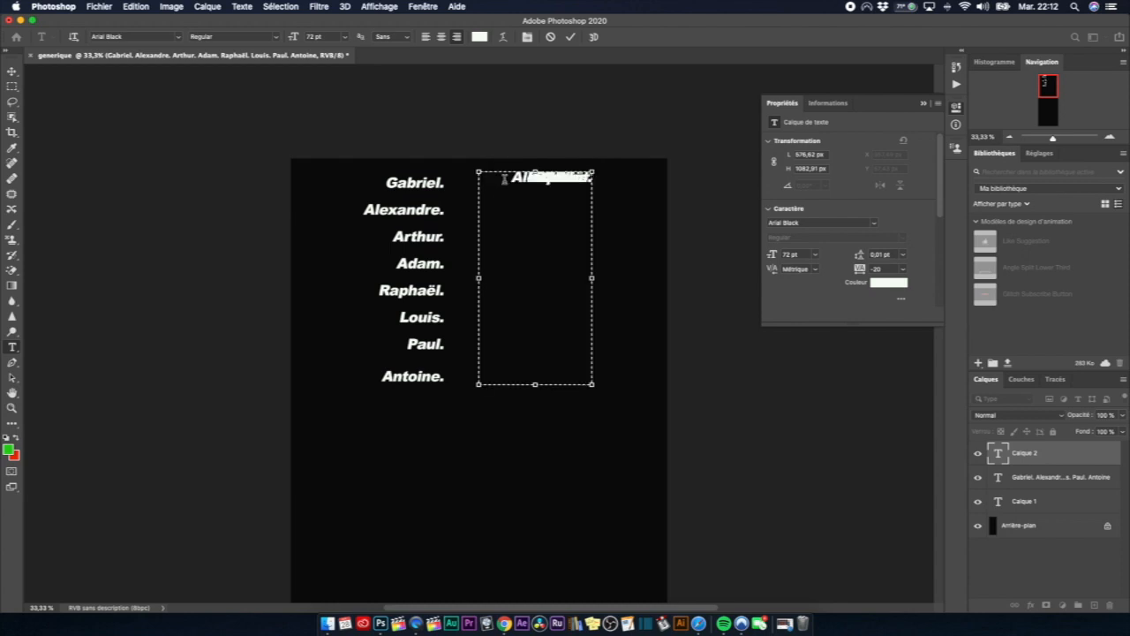
click(552, 37)
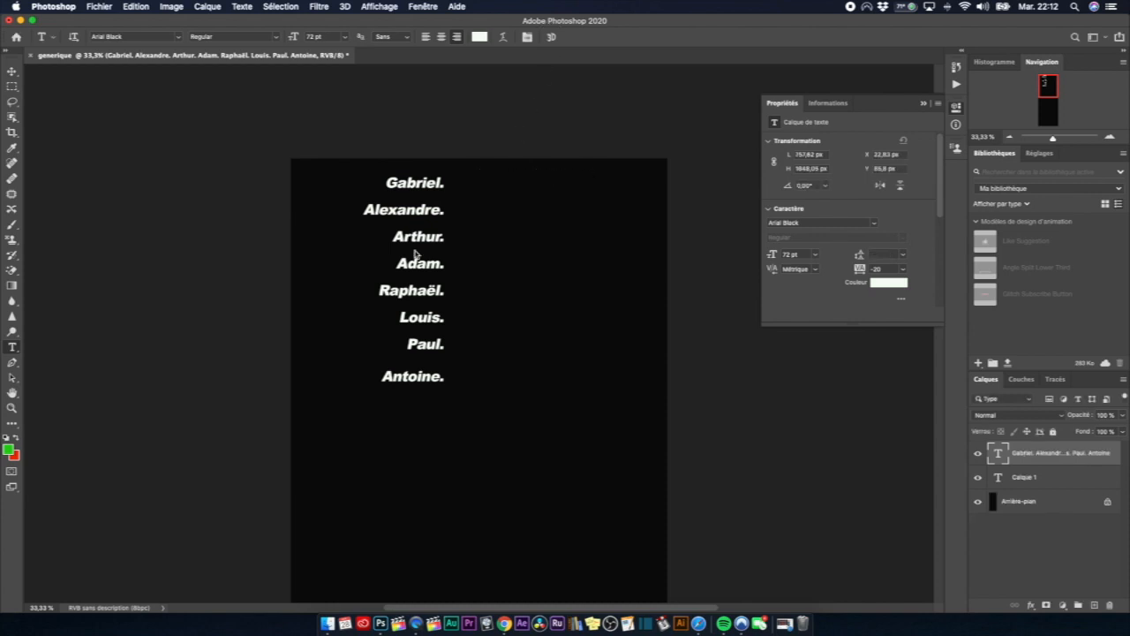
Copy all the names from the right-aligned text block and leave the text edit.
click(389, 184)
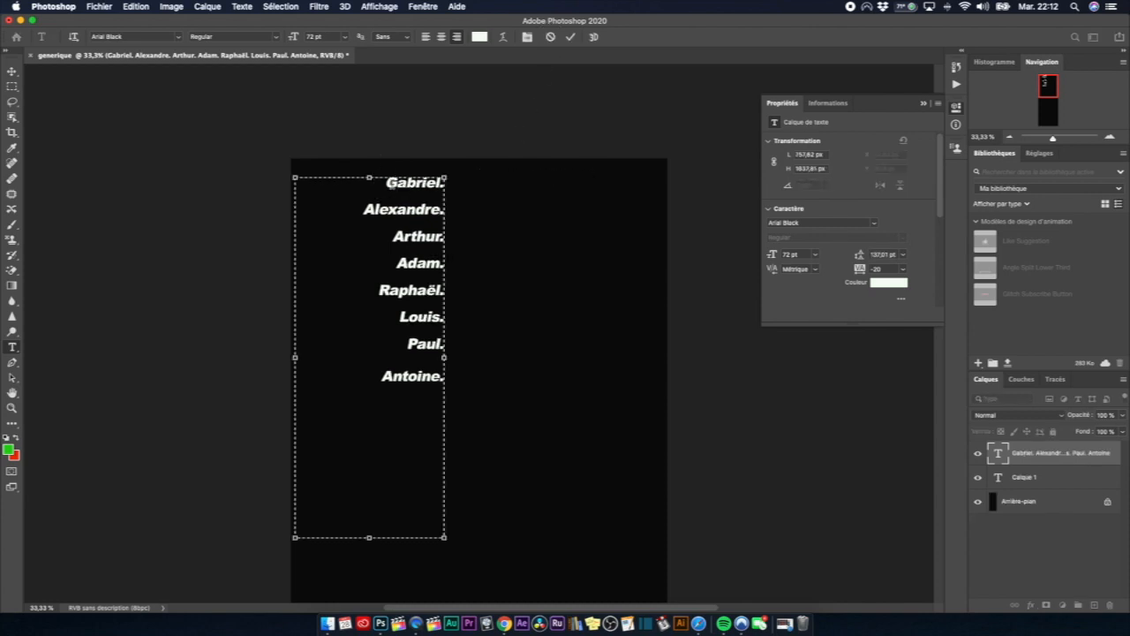
key(super+a)
key(super+c)
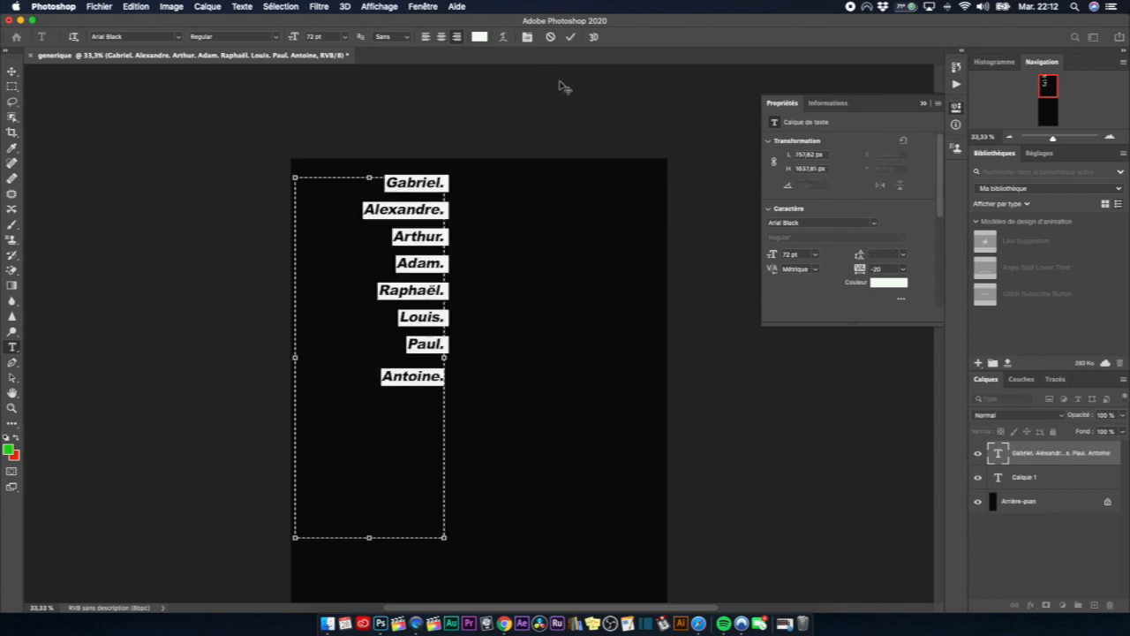
click(572, 35)
Draw a second paragraph box about 645 × 1055 px to the right of the names and paste the copied list into it.
click(560, 198)
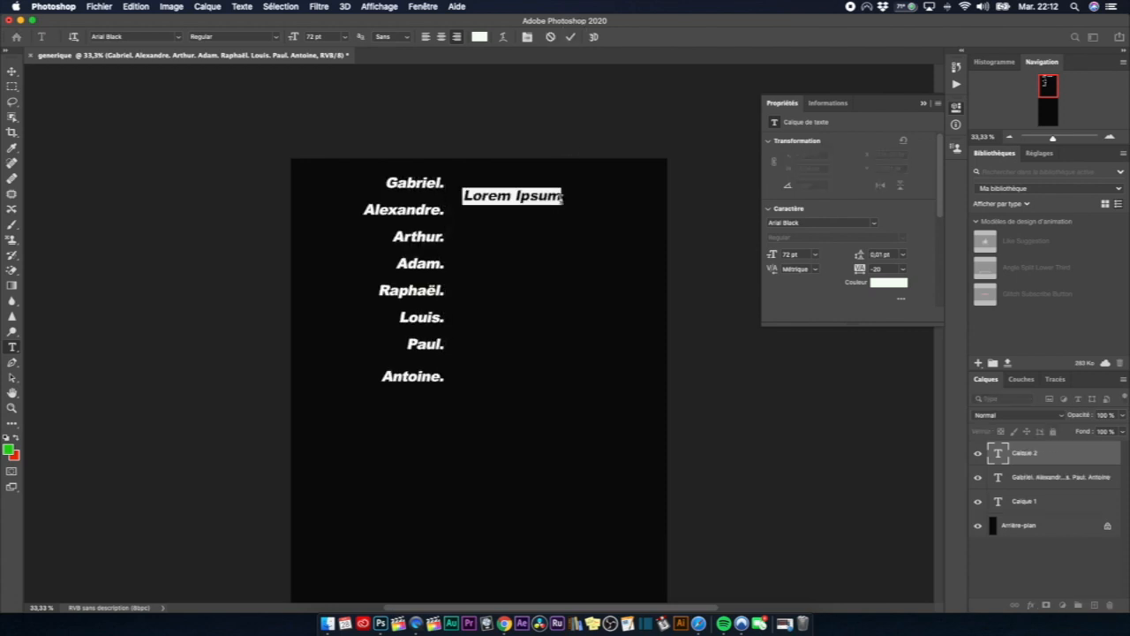
click(550, 36)
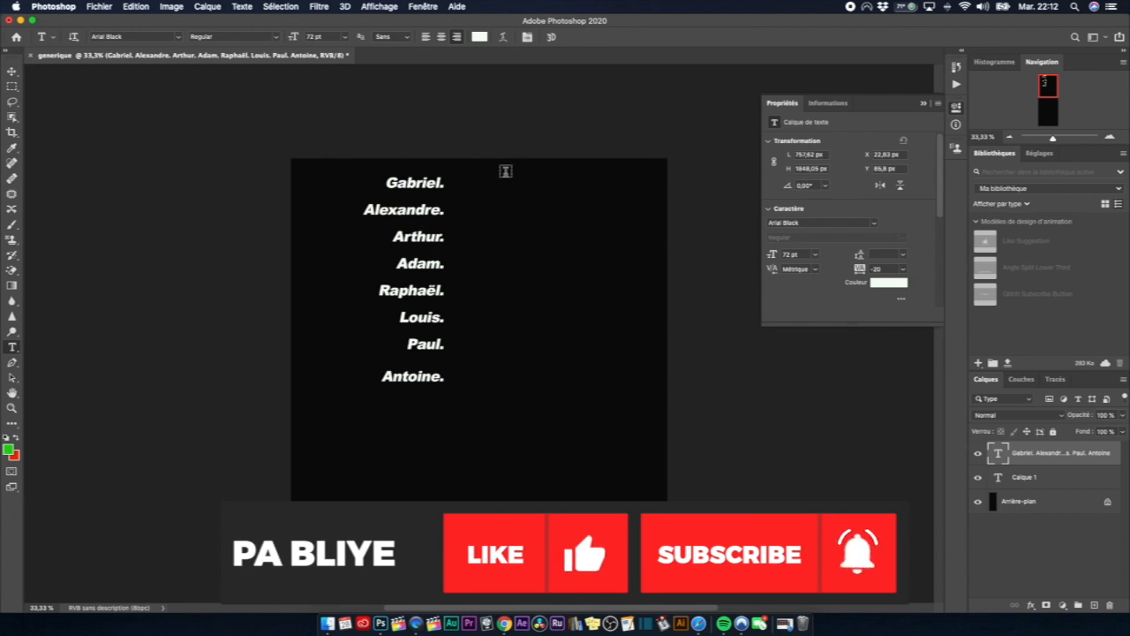
drag(505, 172, 631, 380)
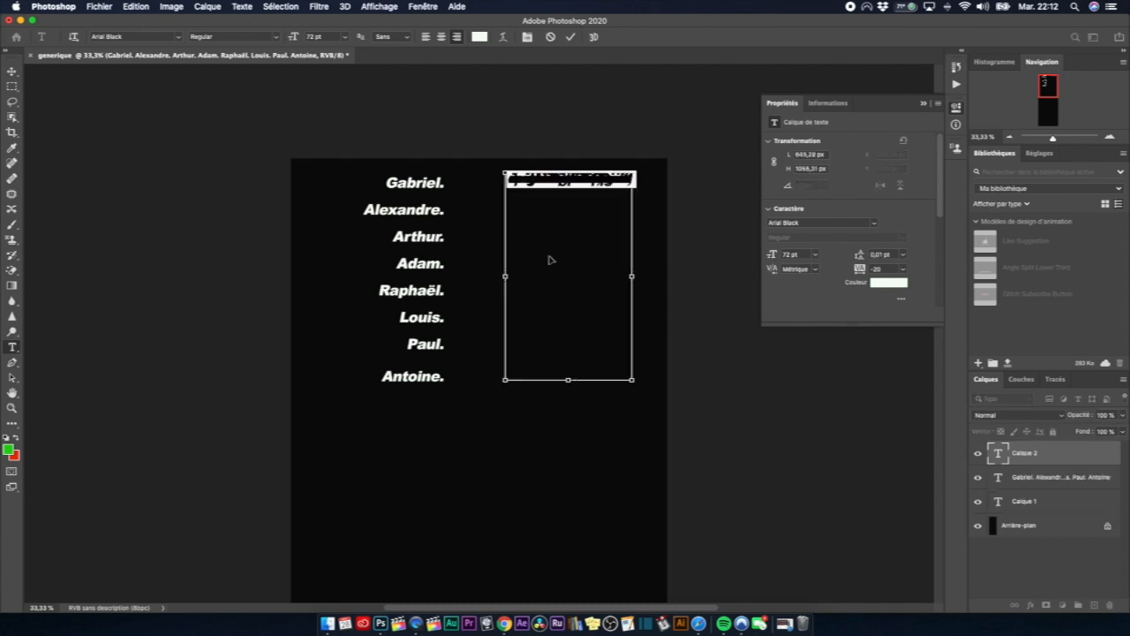
key(super+v)
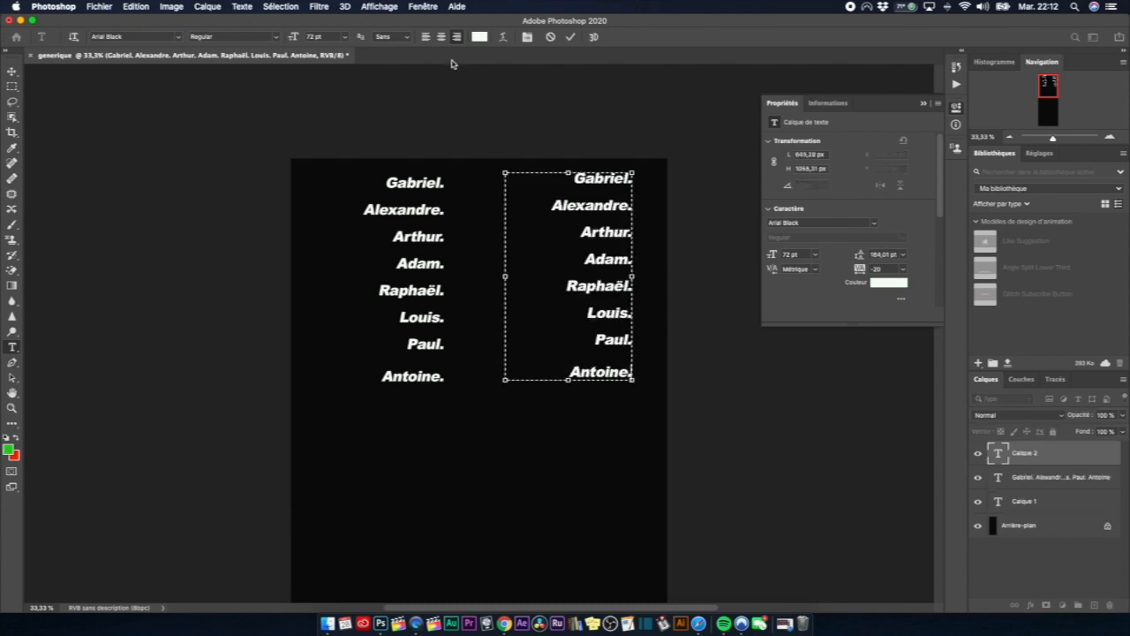
Left-align all the names in the second column.
click(425, 38)
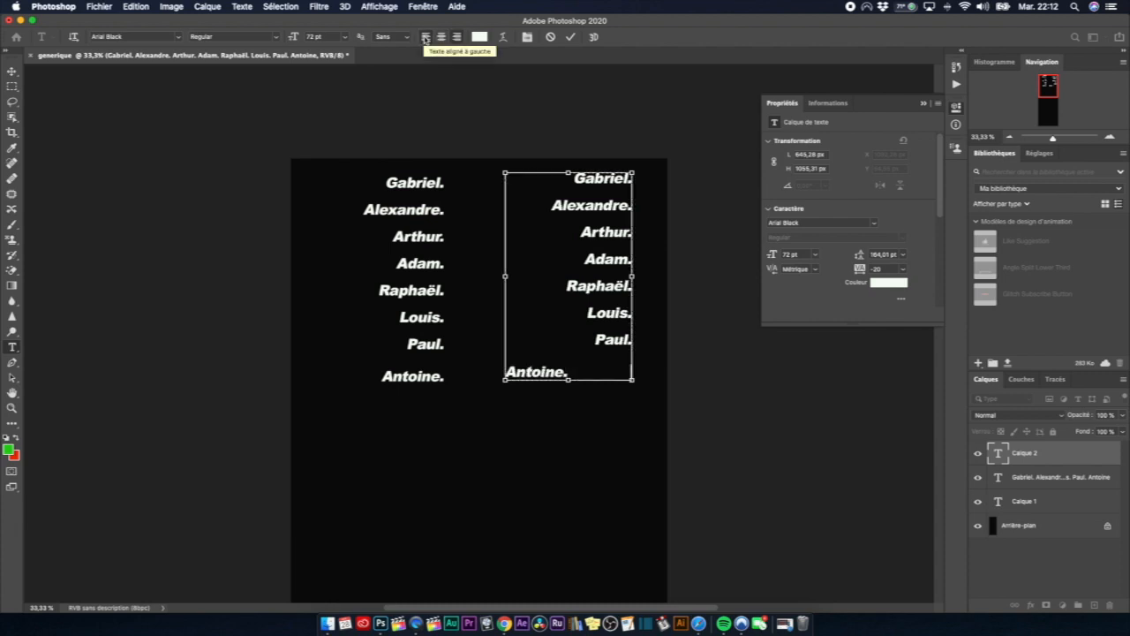
key(super+z)
key(super+a)
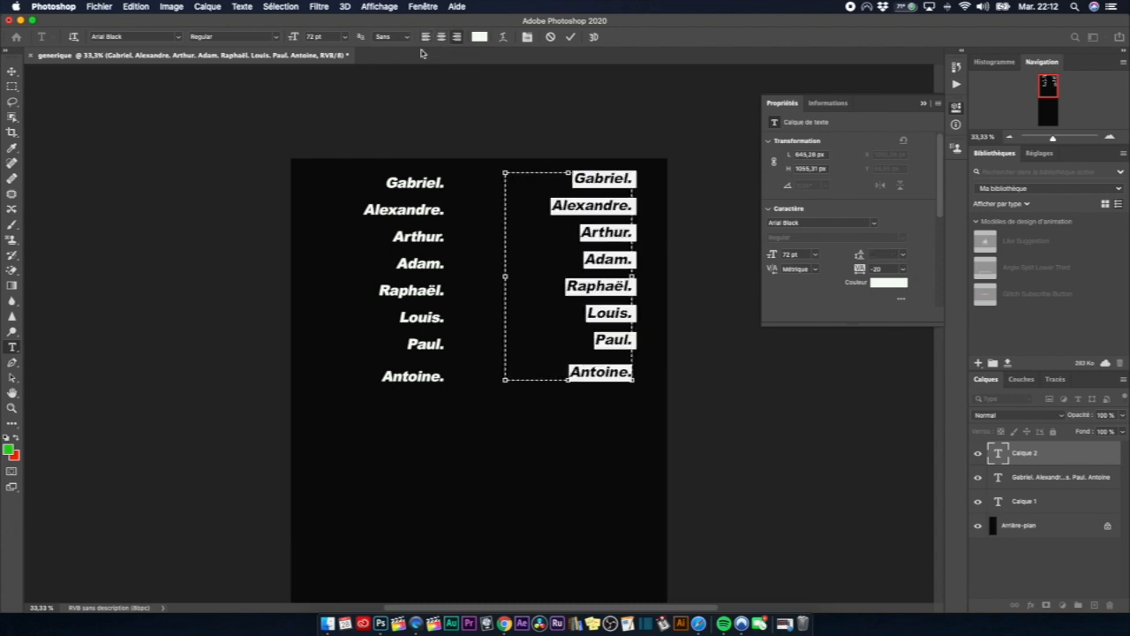
click(426, 38)
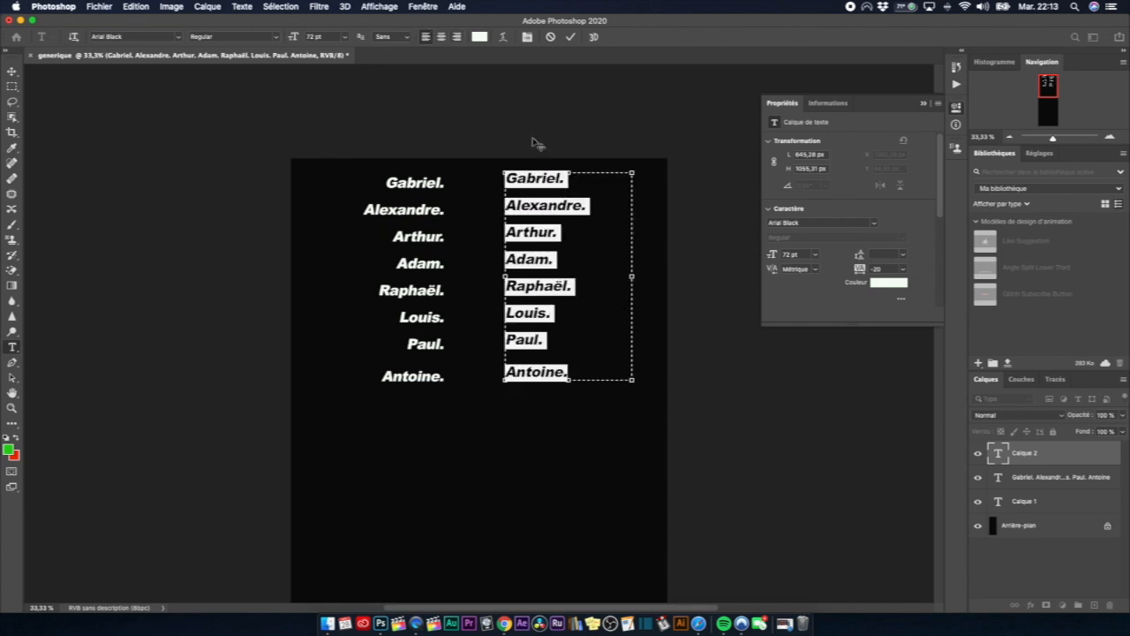
Commit the second column's text and nudge that column left toward the first, to an X position of about 966 px.
click(568, 37)
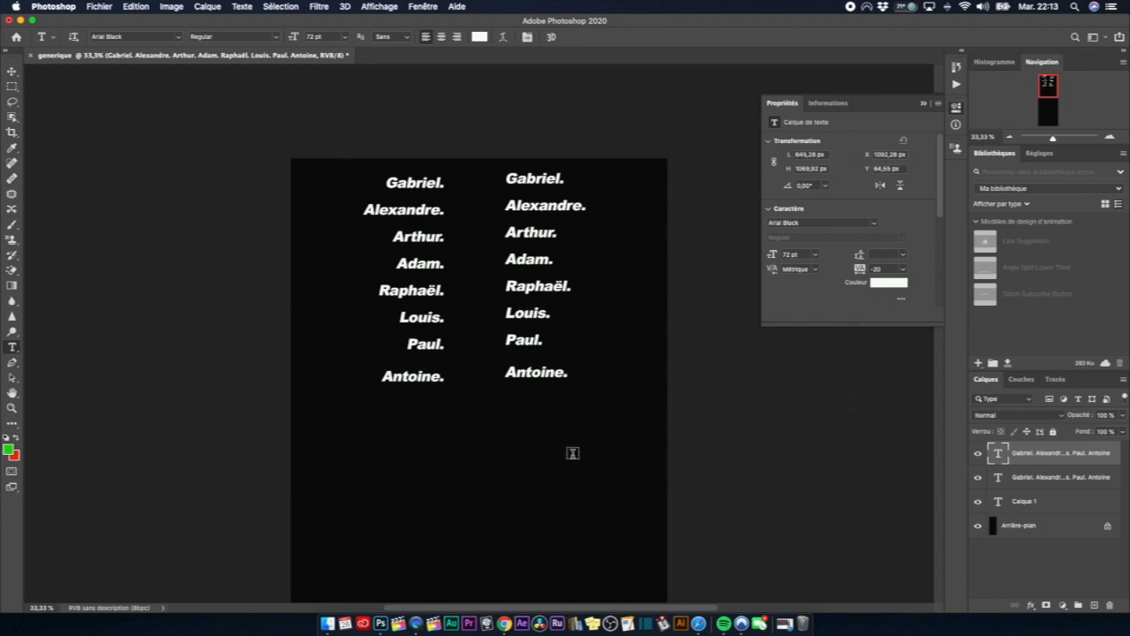
click(11, 72)
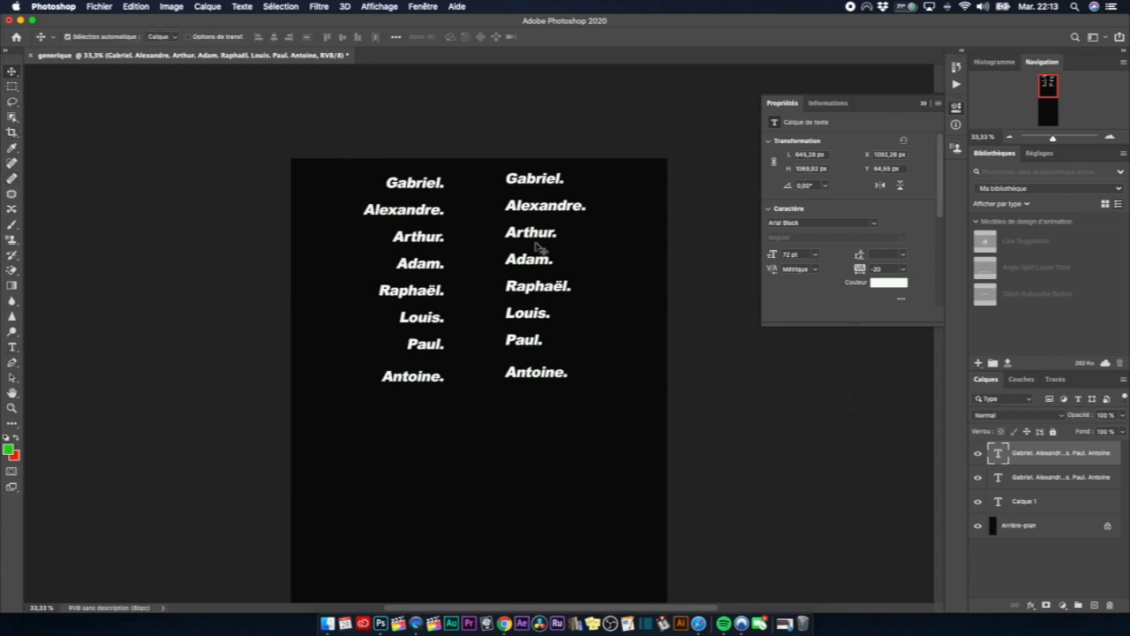
key(Left)
key(Left)
key(Left)
key(Left)
key(Left)
key(Left)
key(Left)
key(Left)
key(Left)
key(Left)
key(Left)
key(Left)
key(Left)
key(Left)
key(Left)
key(Left)
key(Left)
key(Left)
key(Left)
key(Left)
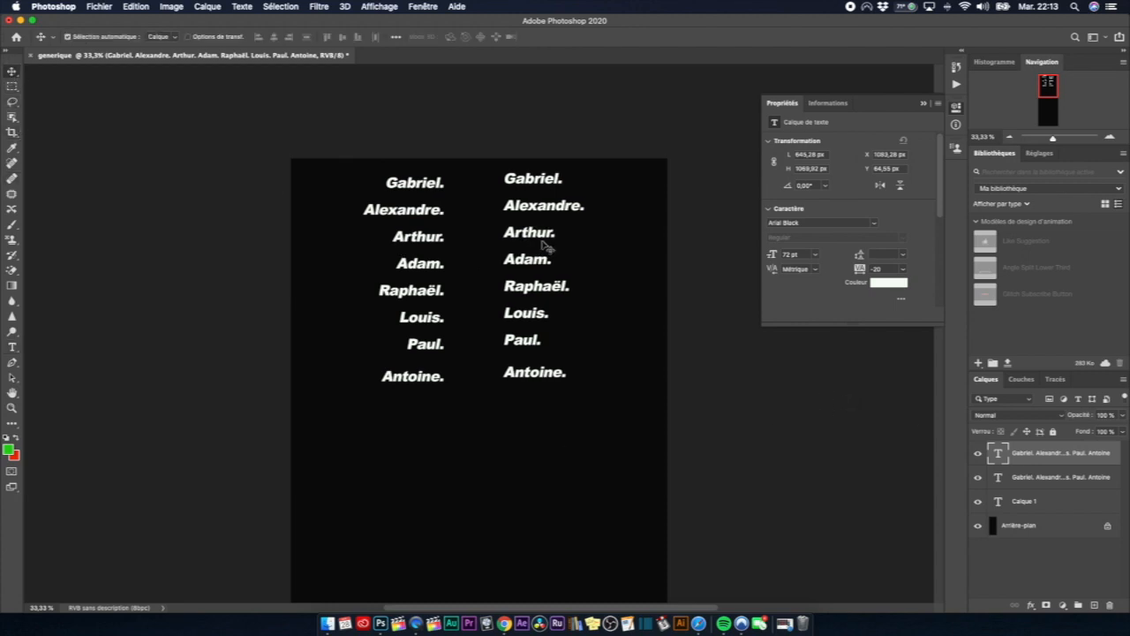
key(Left)
key(Left)
key(Left)
key(Left)
key(Left)
key(Left)
key(Left)
key(Left)
key(Left)
key(Left)
key(Left)
key(Left)
key(Left)
key(Left)
key(Left)
key(Left)
key(Left)
key(Left)
key(Left)
key(Left)
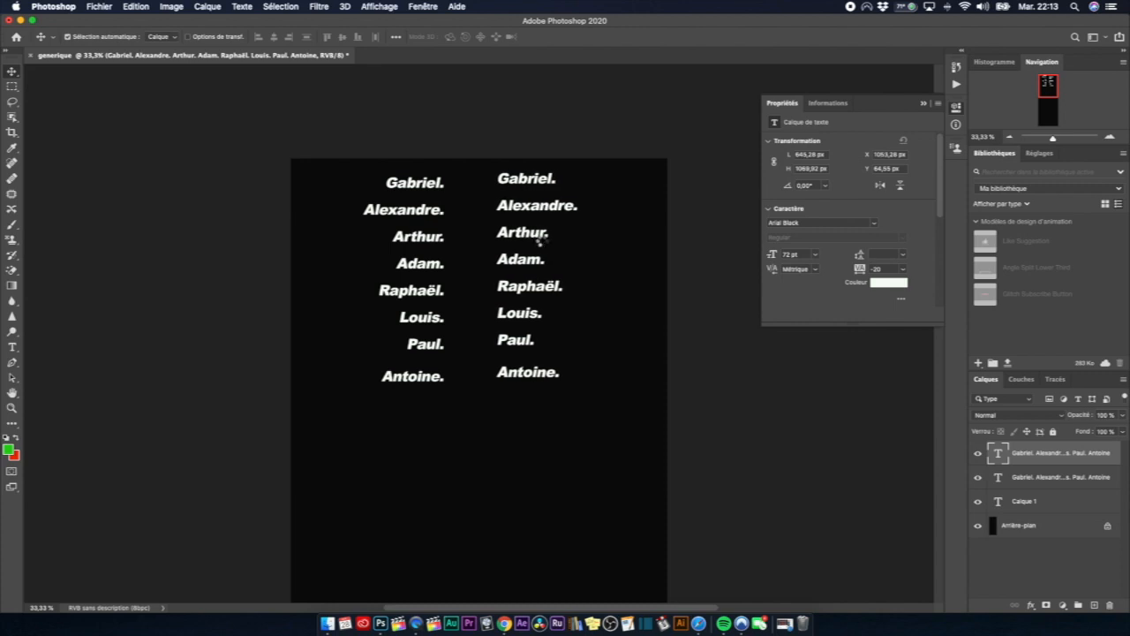
key(Left)
key(Left)
key(Left)
key(Left)
key(Left)
key(Left)
key(Left)
key(Left)
key(Left)
key(Left)
key(Left)
key(Left)
key(Left)
key(Left)
key(Left)
key(Left)
key(Left)
key(Left)
key(Left)
key(Left)
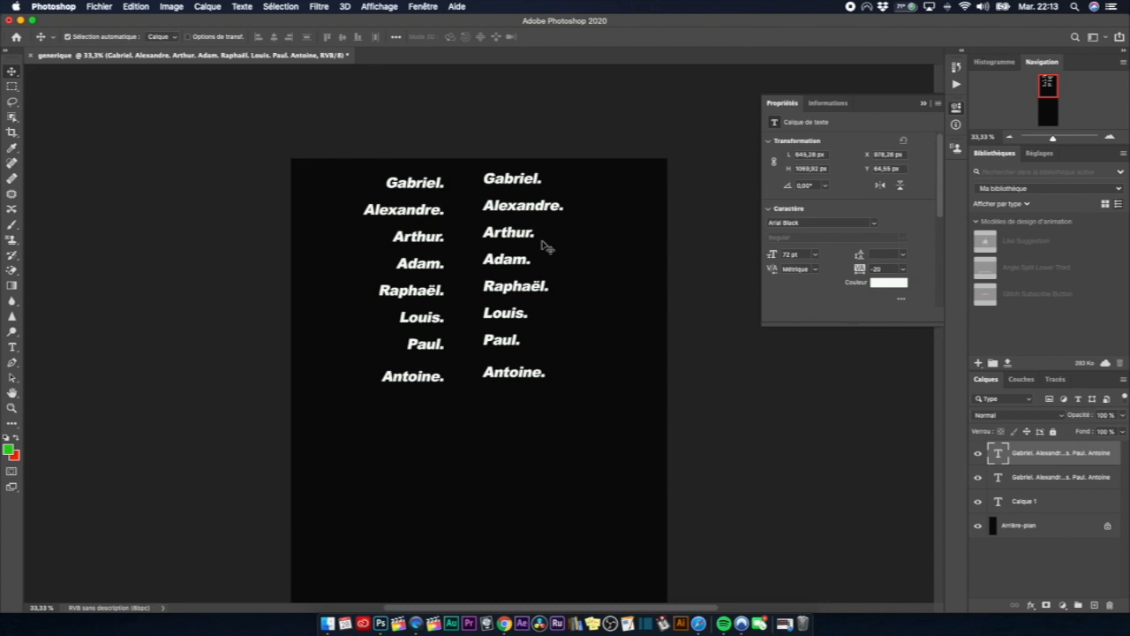
key(Left)
key(Left)
key(Left)
key(Left)
key(Left)
key(Left)
key(Left)
key(Left)
key(Left)
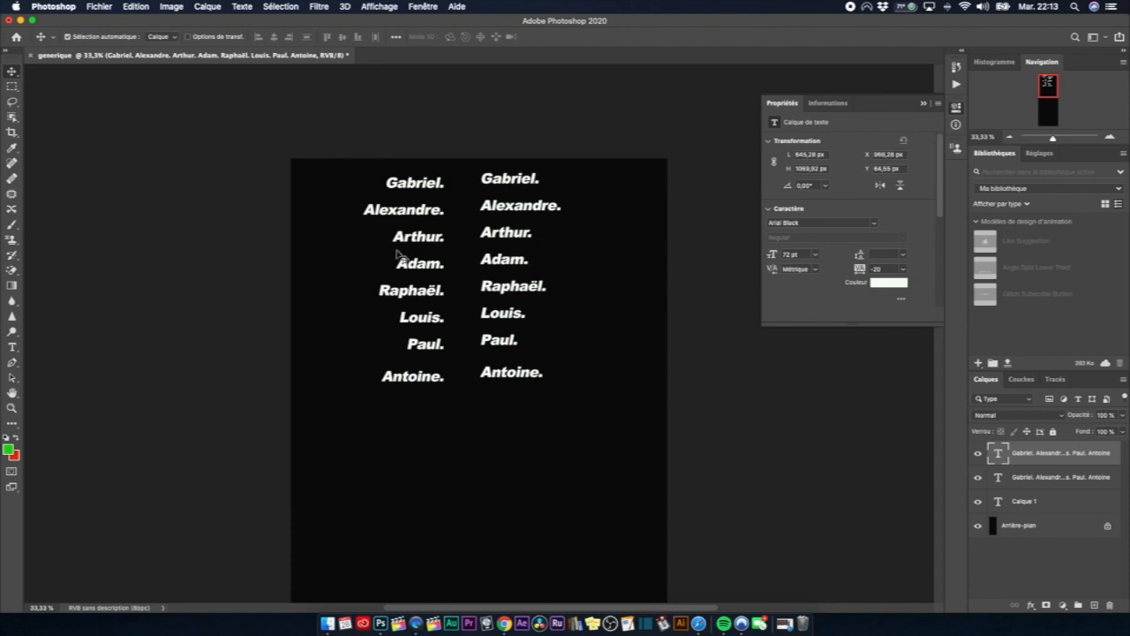
Nudge the right-aligned first column of names about 30 px toward the second column, to an X position of about 53 px.
click(415, 203)
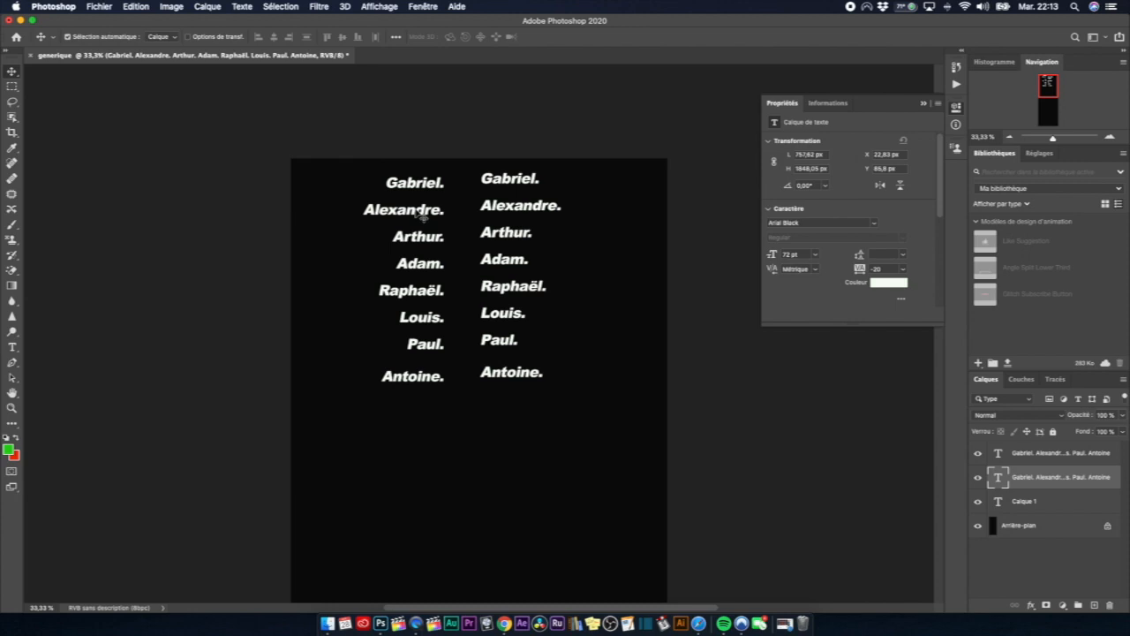
key(Right)
key(Right)
key(Right)
key(Right)
key(Right)
key(Right)
key(Right)
key(Right)
key(Right)
key(Right)
key(Right)
key(Right)
key(Right)
key(Right)
key(Right)
key(Right)
key(Right)
key(Right)
key(Right)
key(Right)
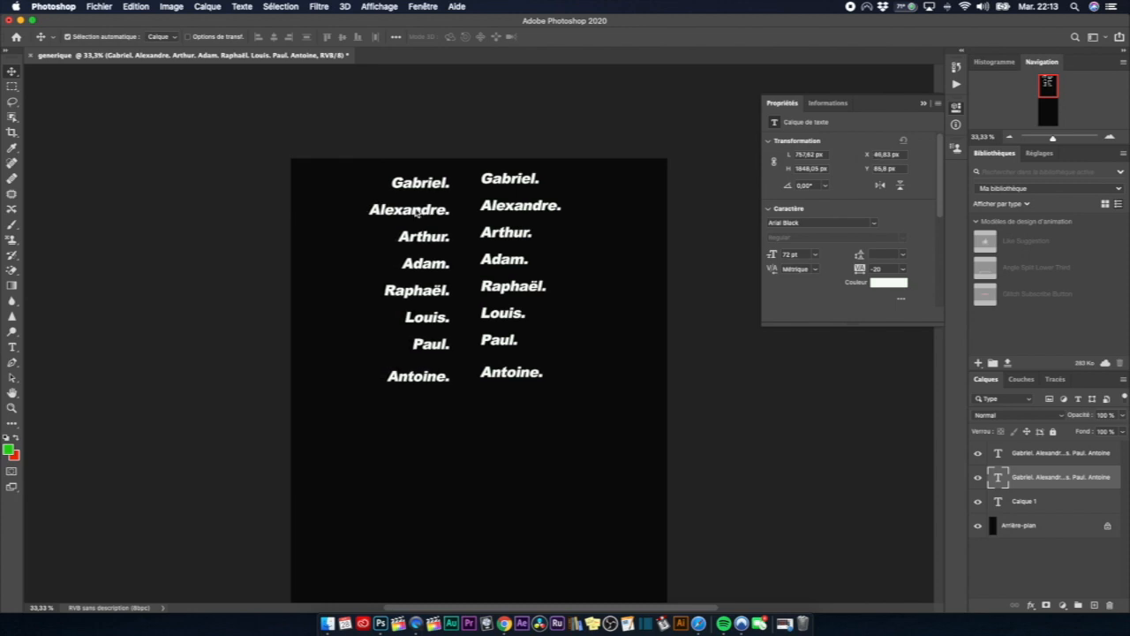
key(Right)
key(Right)
key(Right)
key(Right)
key(Right)
key(Right)
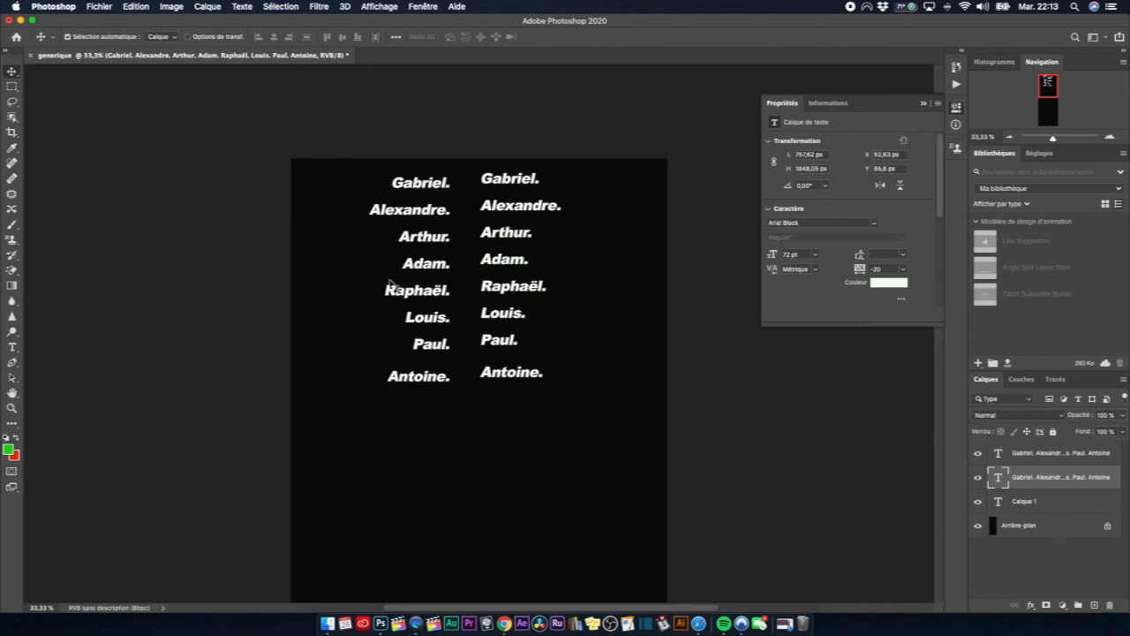
Move both name columns down together to a Y position of about 294 px, leaving room for a title, and deselect them.
scroll(441, 228, up, 1)
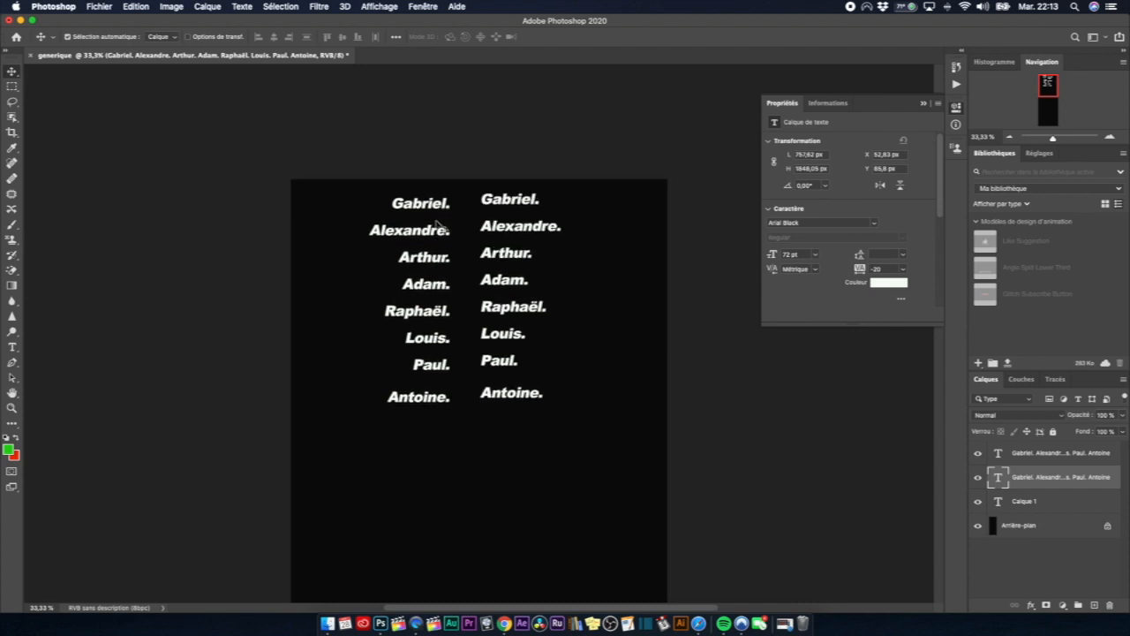
shift+click(1029, 453)
key(Down)
key(Down)
key(Down)
key(Down)
key(Down)
key(Down)
key(Down)
key(Down)
key(Down)
key(Down)
key(Down)
key(Down)
key(Down)
key(Down)
key(Down)
key(Down)
key(Down)
key(Down)
key(Down)
key(Down)
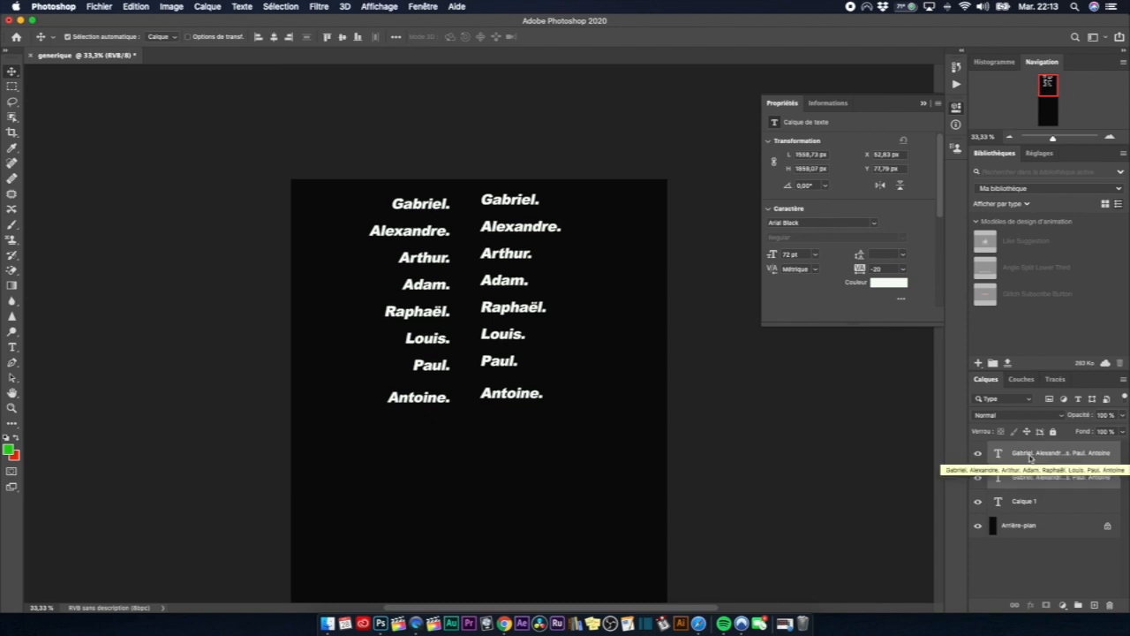
key(Down)
key(Down)
key(Down)
key(Down)
key(Down)
key(Down)
key(Down)
key(Down)
key(Down)
key(Down)
key(Down)
key(Down)
key(Down)
key(Down)
key(Down)
key(Down)
key(Down)
key(Down)
key(Down)
key(Down)
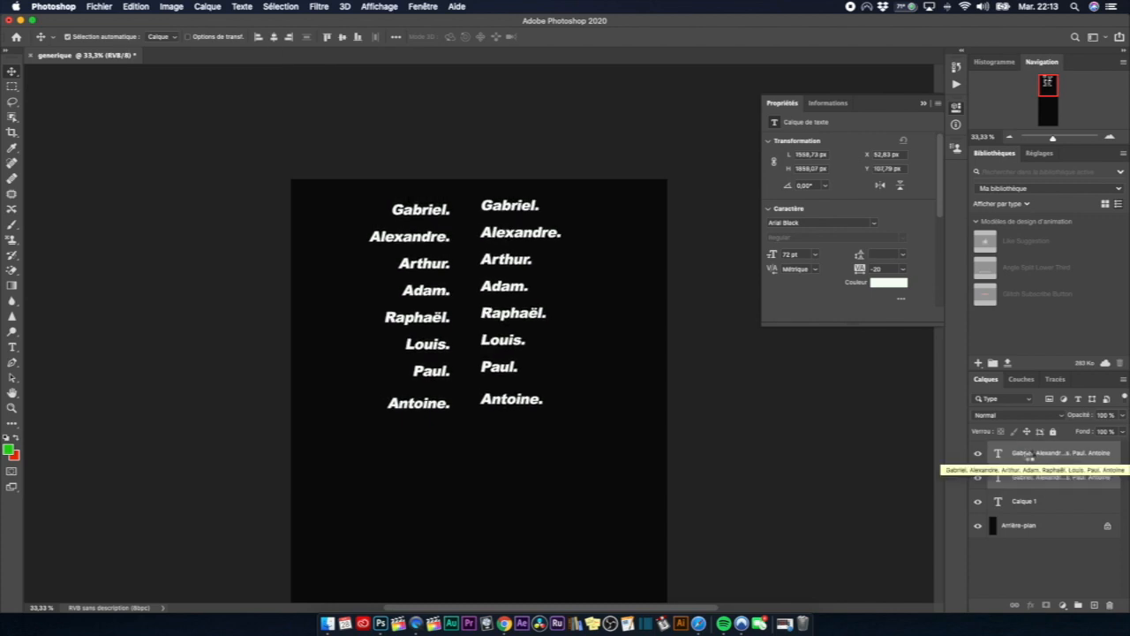
key(Down)
key(Down)
key(Down)
key(Down)
key(Down)
key(Down)
key(Down)
key(Down)
key(Down)
key(Down)
key(Down)
key(Down)
key(Down)
key(Down)
key(Down)
key(Down)
key(Down)
key(Down)
key(Down)
key(Down)
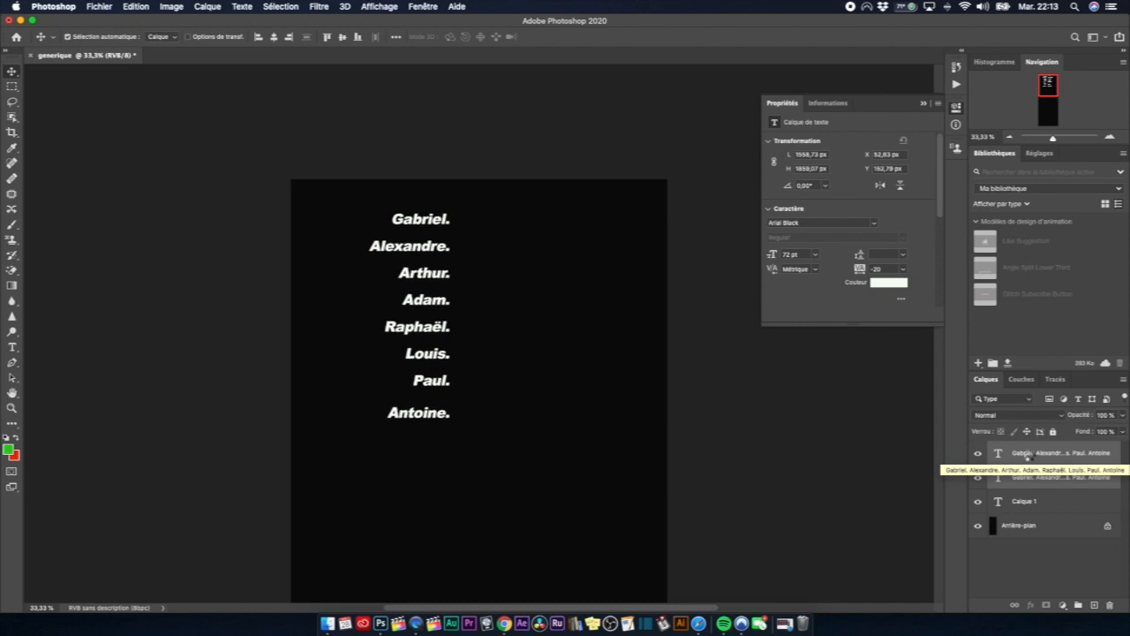
key(Down)
key(Down)
key(Down)
key(Down)
key(Down)
key(Down)
key(Down)
key(Down)
key(Down)
key(Down)
key(Down)
key(Down)
key(Down)
key(Down)
key(Down)
key(Down)
key(Down)
key(Down)
key(Down)
key(Down)
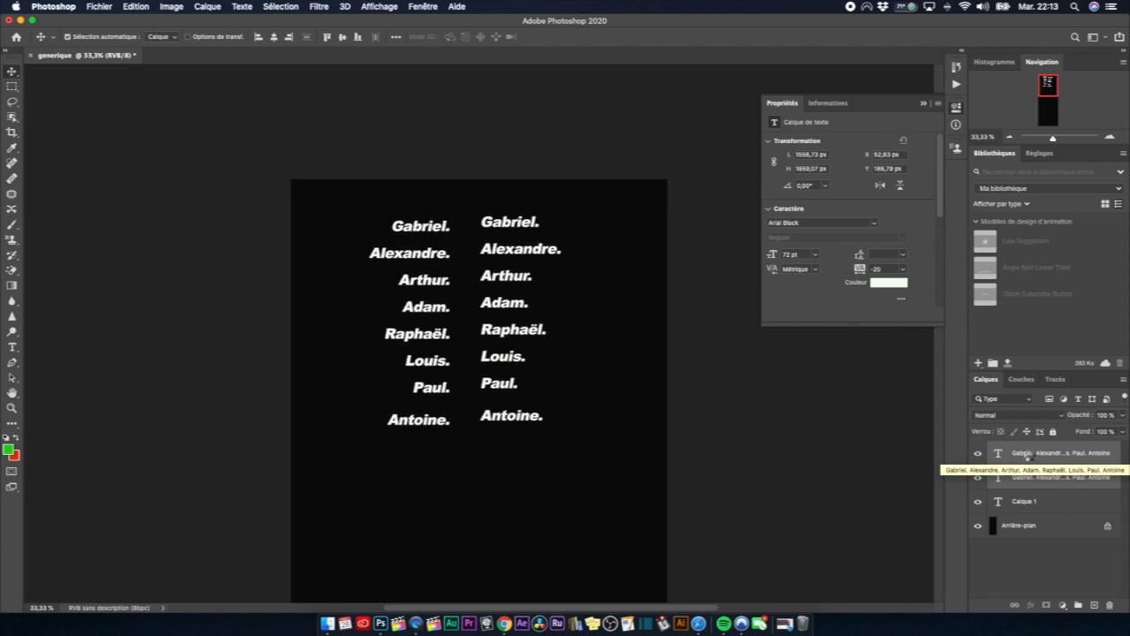
key(Down)
key(Down)
key(Down)
key(Down)
key(Down)
key(Down)
key(Down)
key(Down)
key(Down)
key(Down)
key(Down)
key(Down)
key(Down)
key(Down)
key(Down)
key(Down)
key(Down)
key(Down)
key(Down)
key(Down)
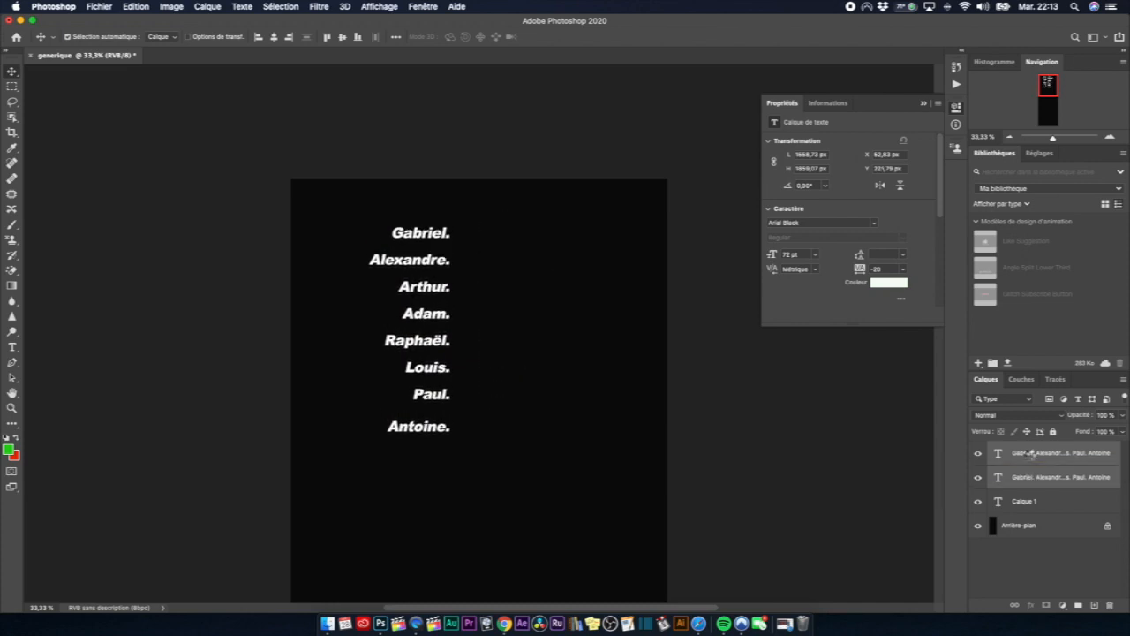
key(Down)
key(Down)
key(Down)
key(Down)
key(Down)
key(Down)
key(Down)
key(Down)
key(Down)
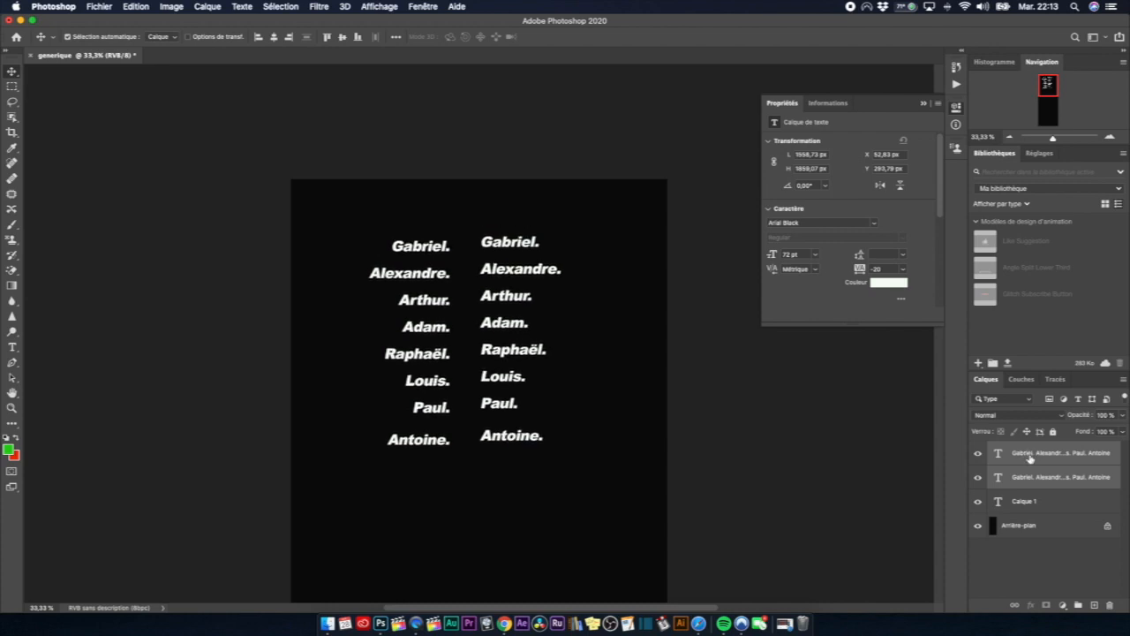
click(457, 540)
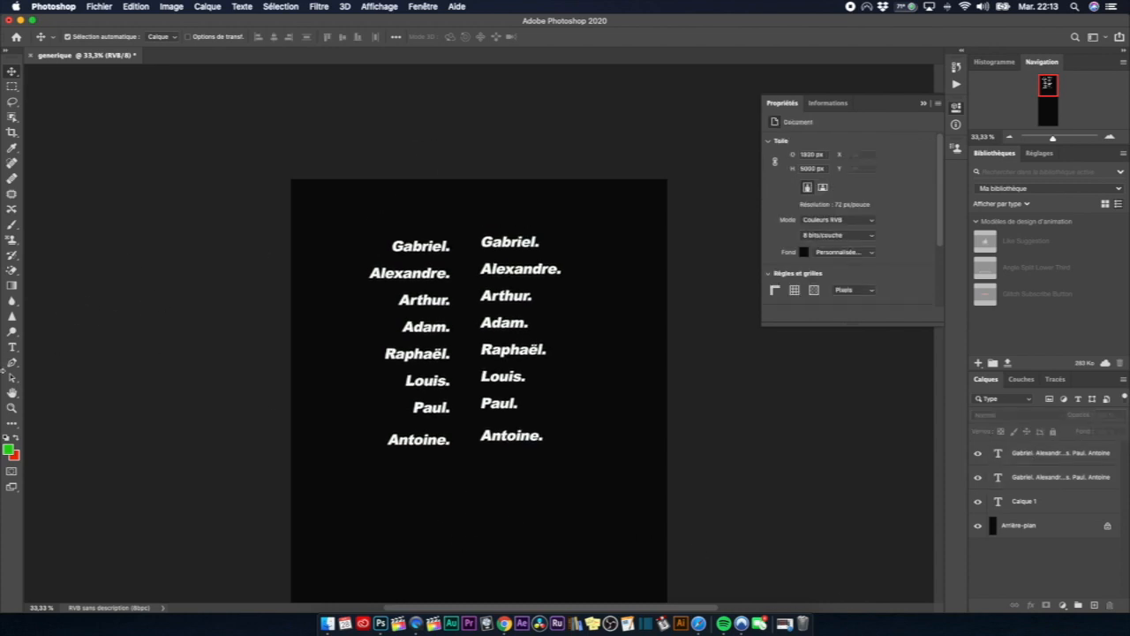
Draw a paragraph text box about 862 × 130 px above the two name columns and enter "casting" in it.
click(13, 347)
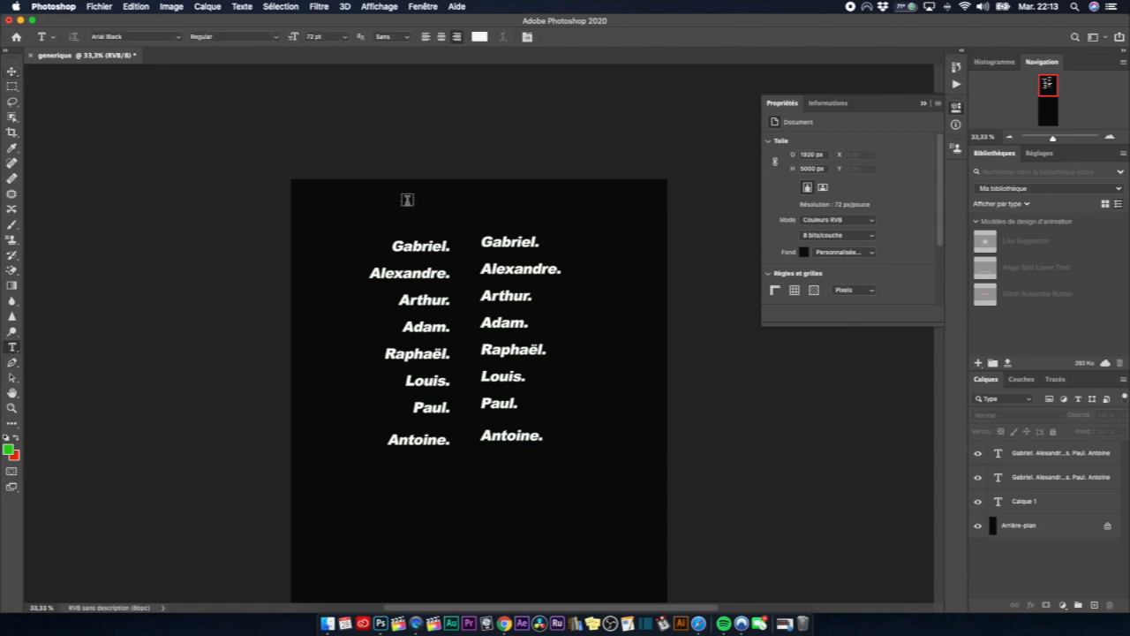
drag(407, 201, 575, 221)
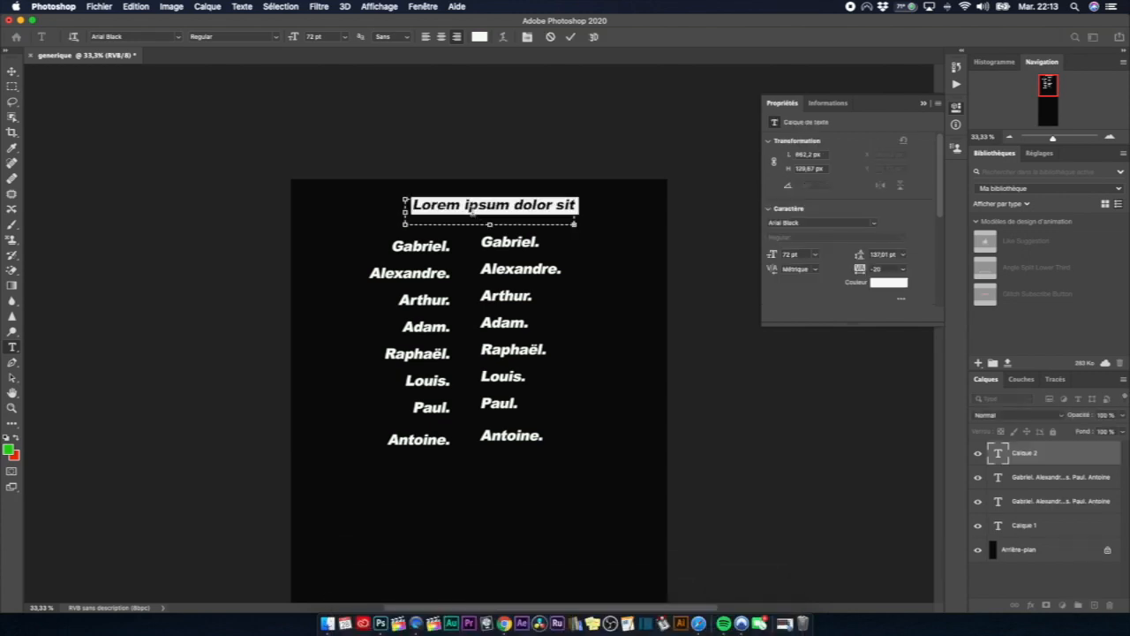
text(cas)
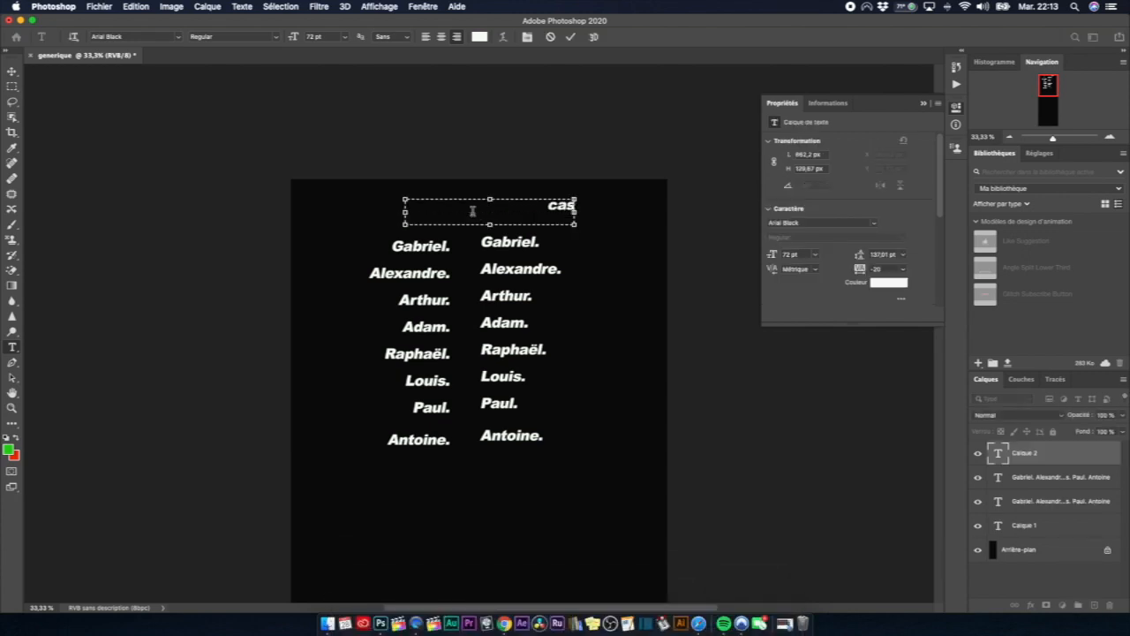
text(ting)
Center-align the "casting" title within its text box and commit the text.
click(441, 37)
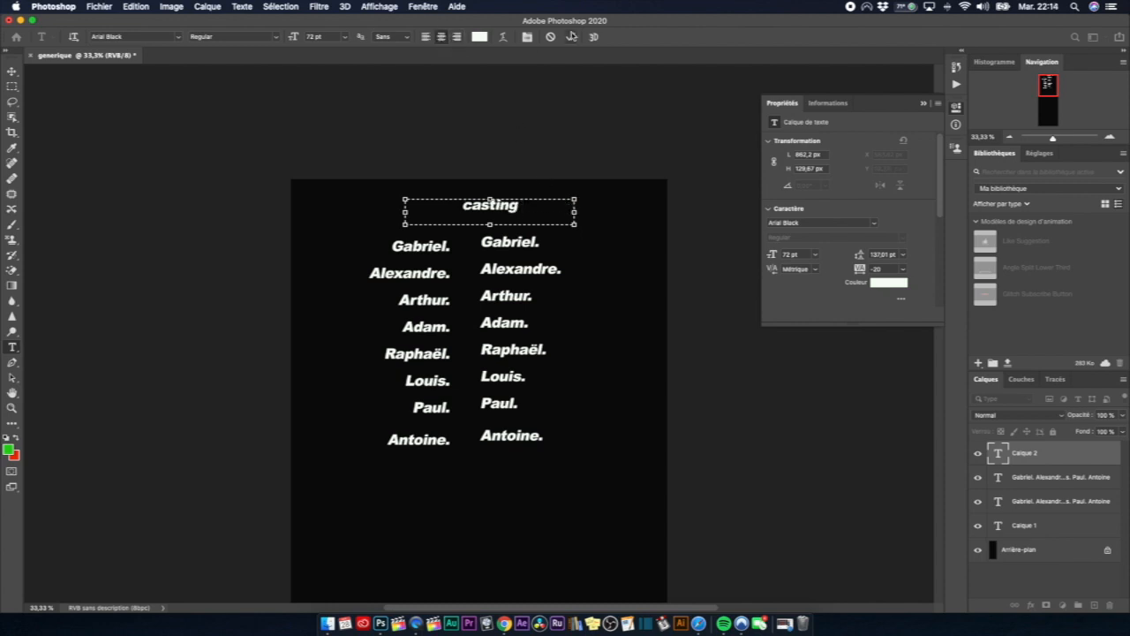
click(570, 37)
click(493, 206)
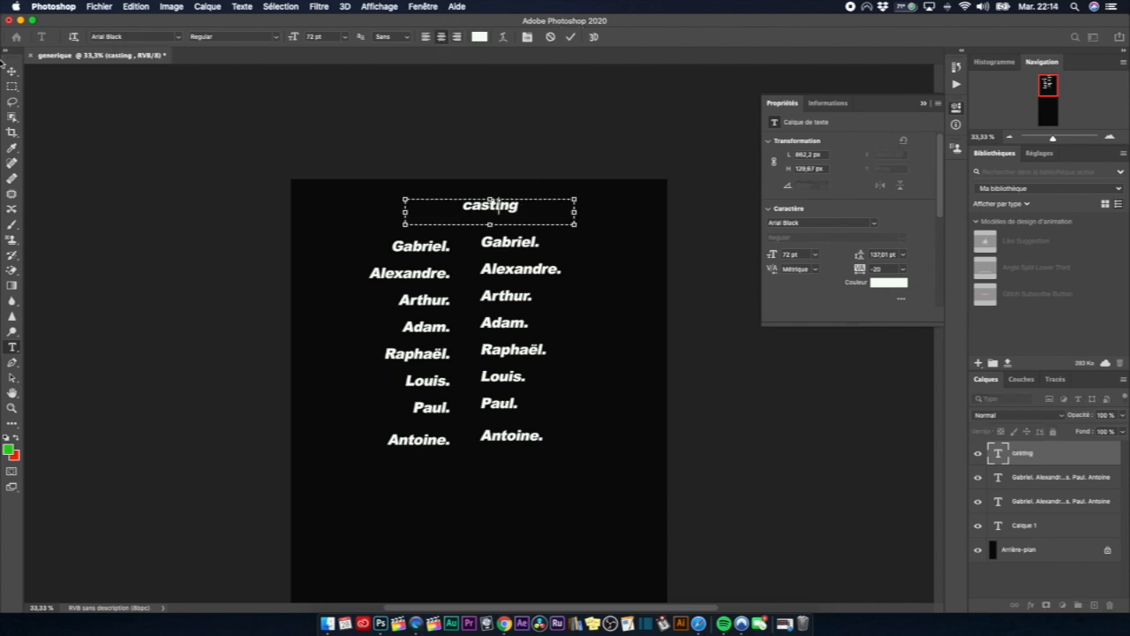
click(570, 36)
Nudge the "casting" title left to an X position of about 530 px, centering it across the document width.
click(12, 71)
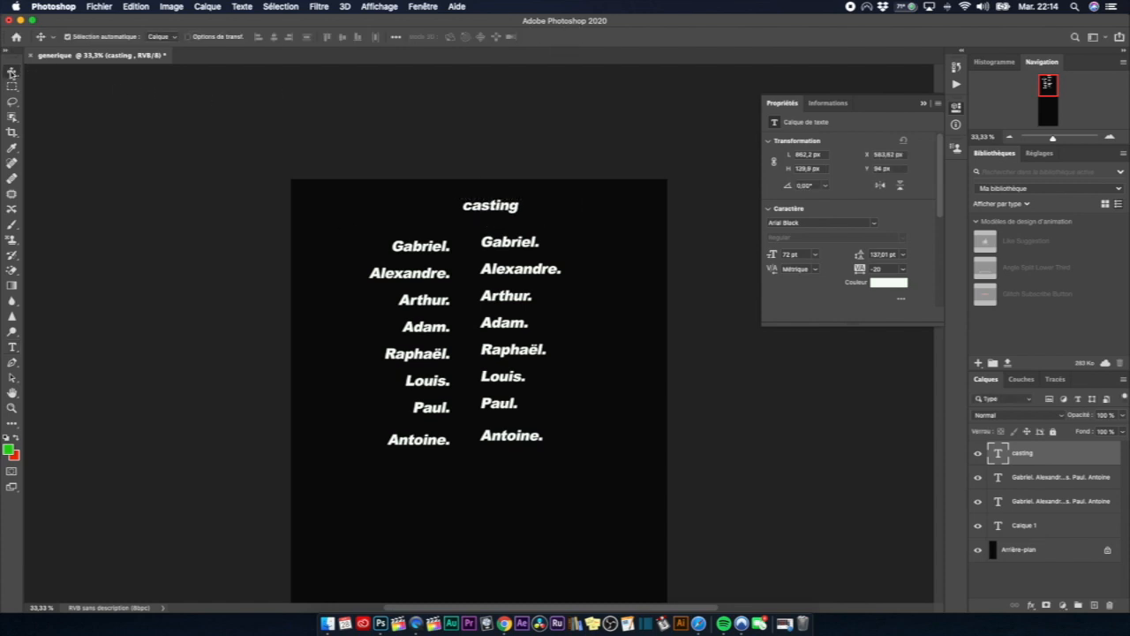
key(Left)
key(Left)
key(Left)
key(Left)
key(Left)
key(Left)
key(Left)
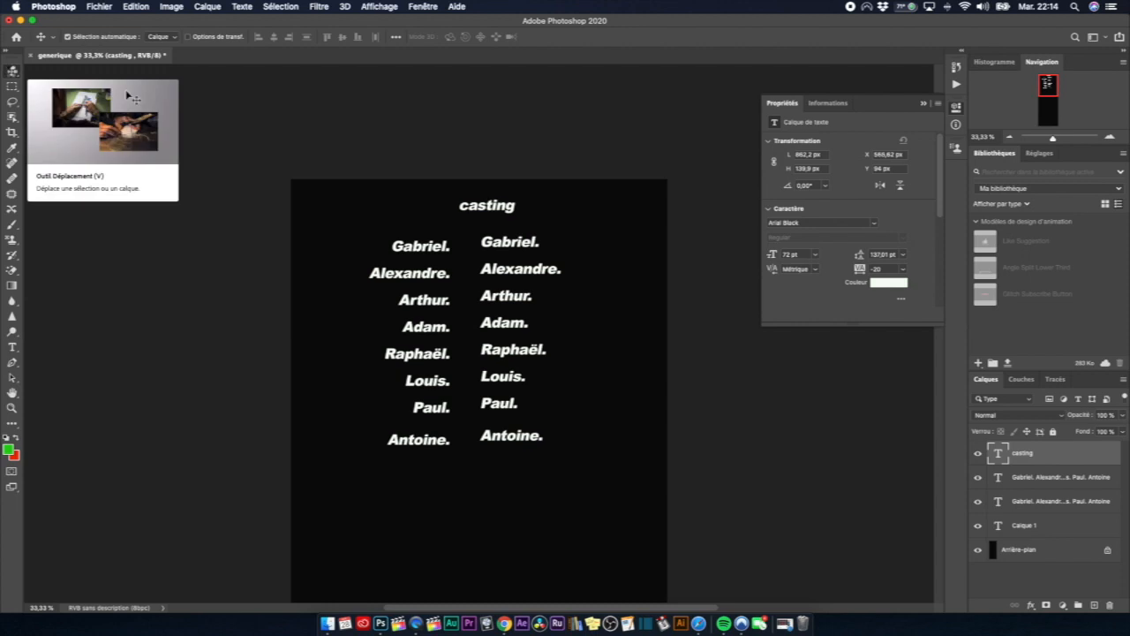
key(Left)
key(Left)
key(Left)
key(Left)
key(Left)
key(Left)
key(Left)
key(Left)
key(Left)
key(Left)
key(Left)
key(Left)
key(Left)
key(Left)
key(Left)
key(Left)
key(Left)
key(Left)
key(Left)
key(Left)
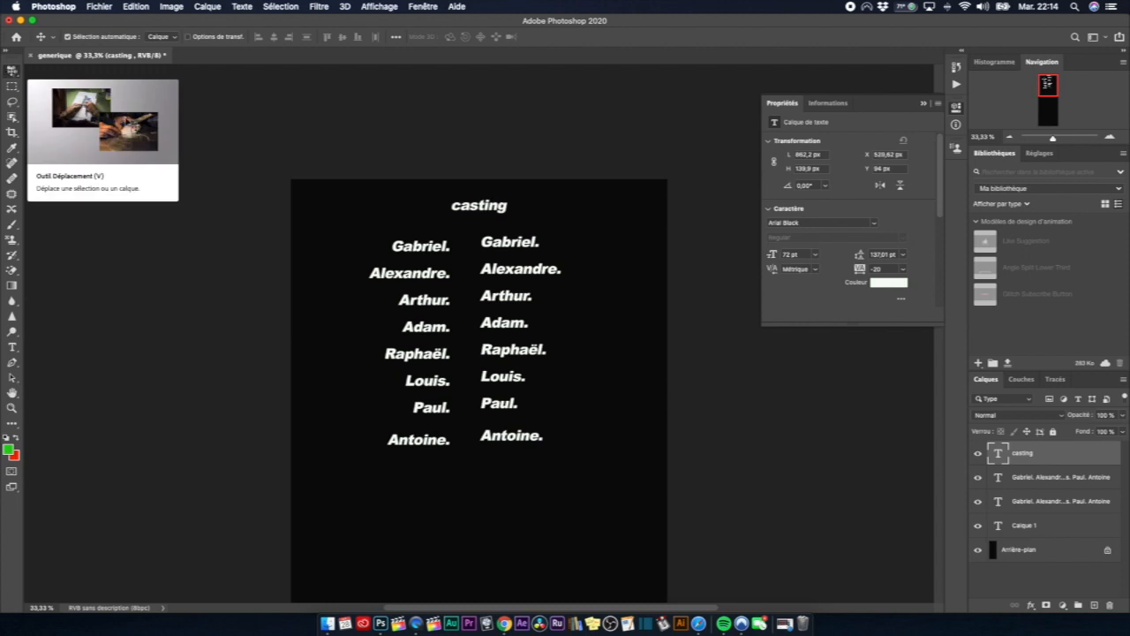
Nudge the "casting" title further left to an X position of about 416 px, keeping its vertical position.
key(Left)
key(Left)
key(Left)
key(Left)
key(Left)
key(Left)
key(Left)
key(Left)
key(Left)
key(Left)
key(Left)
key(Left)
key(Left)
key(Left)
key(Left)
key(Left)
key(Left)
key(Left)
key(Left)
key(Left)
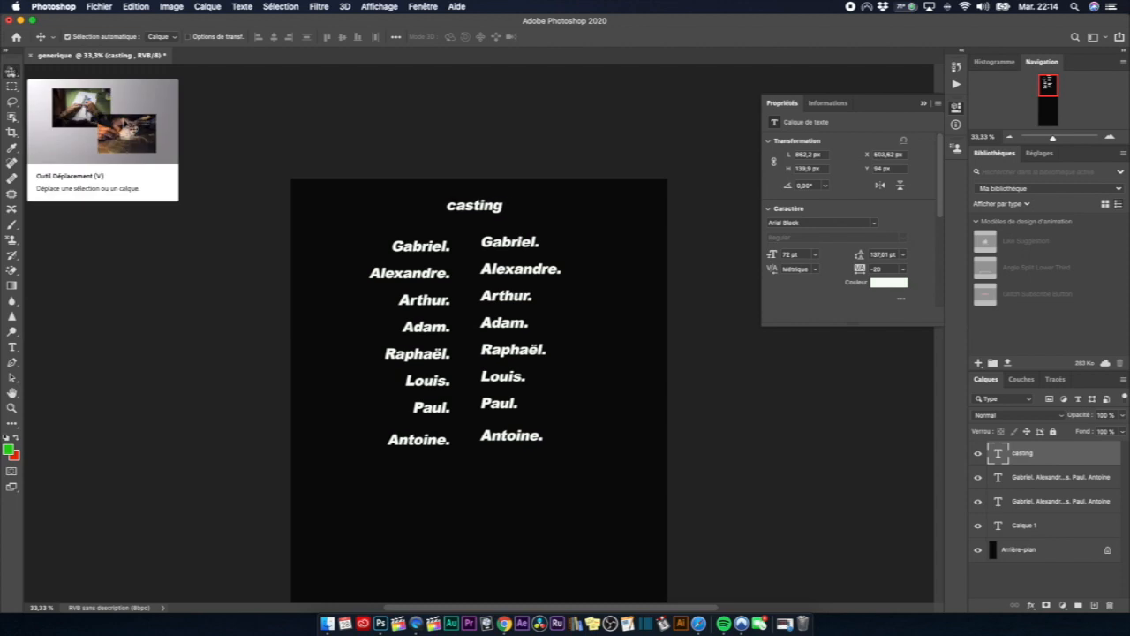
key(Left)
key(Left)
key(Left)
key(Left)
key(Left)
key(Left)
key(Left)
key(Left)
key(Left)
key(Left)
key(Left)
key(Left)
key(Left)
key(Left)
key(Left)
key(Left)
key(Left)
key(Left)
key(Left)
key(Left)
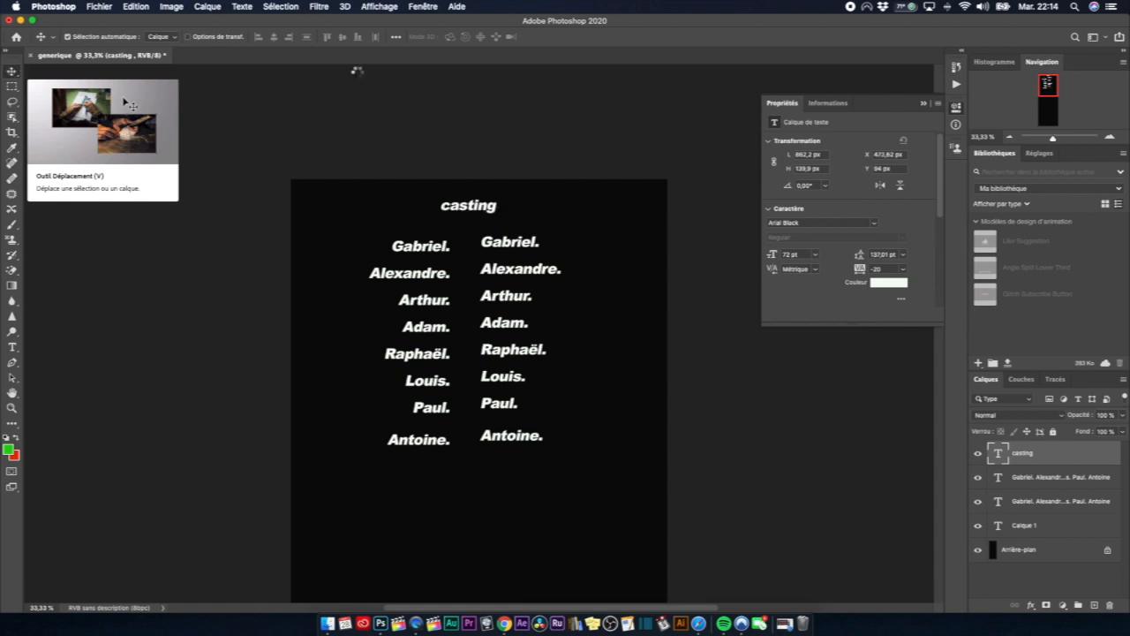
key(Left)
key(Left)
key(Left)
key(Left)
key(Left)
key(Left)
key(Left)
key(Left)
key(Left)
key(Left)
key(Left)
key(Left)
key(Left)
key(Left)
key(Left)
key(Left)
key(Left)
key(Left)
key(Left)
key(Left)
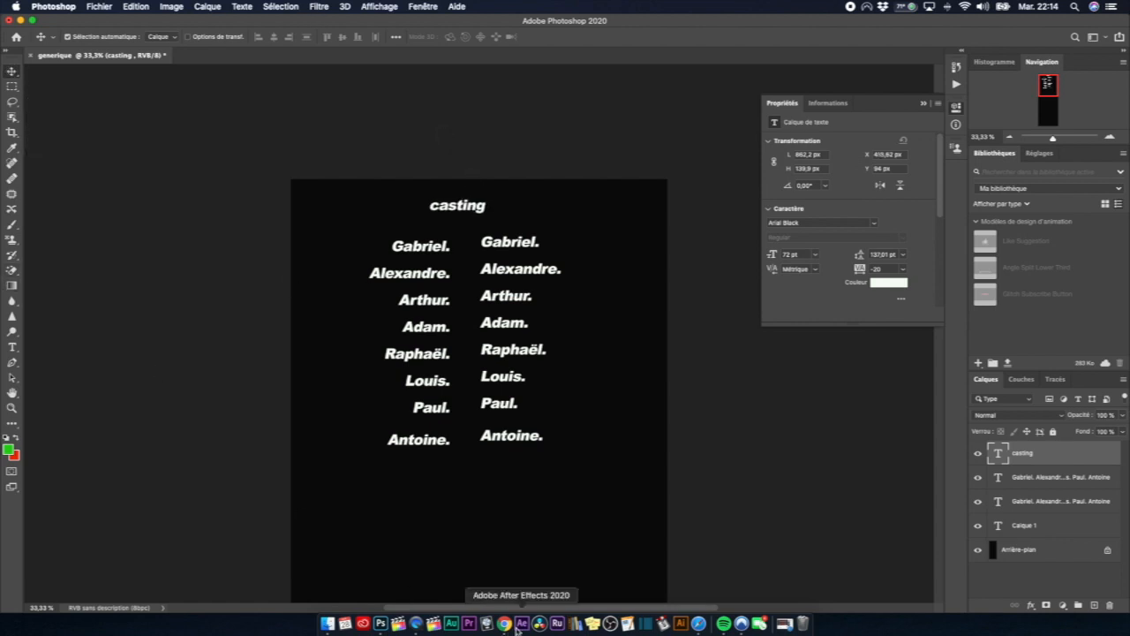
Draw a centered paragraph text box about 1030 × 146 px below the two name columns, enter "Team" in it and commit.
scroll(518, 530, down, 2)
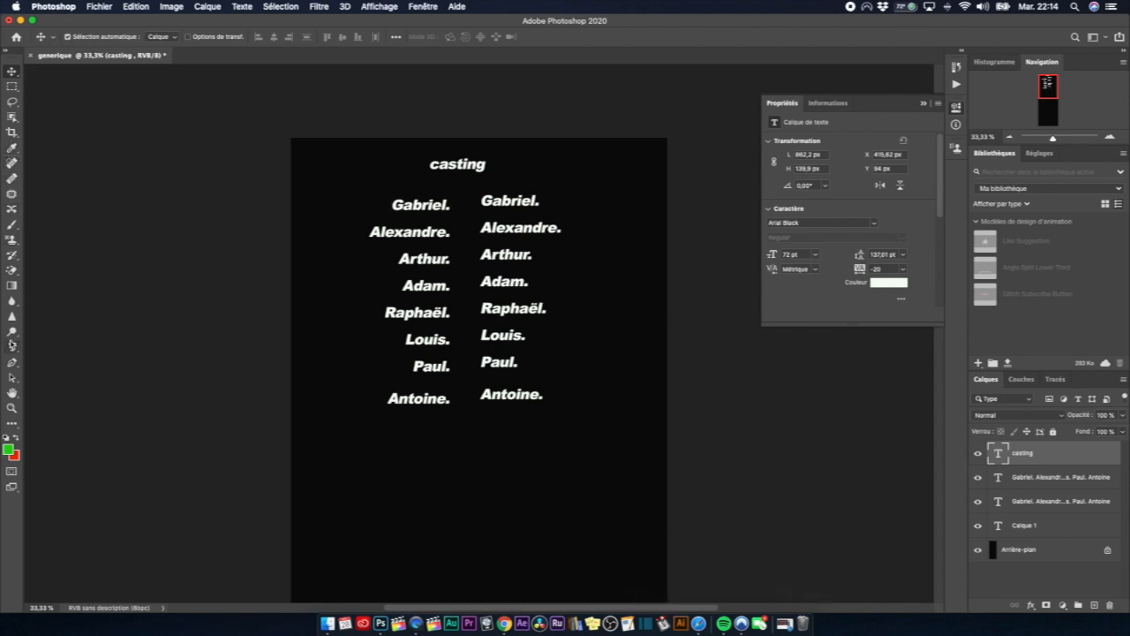
click(11, 346)
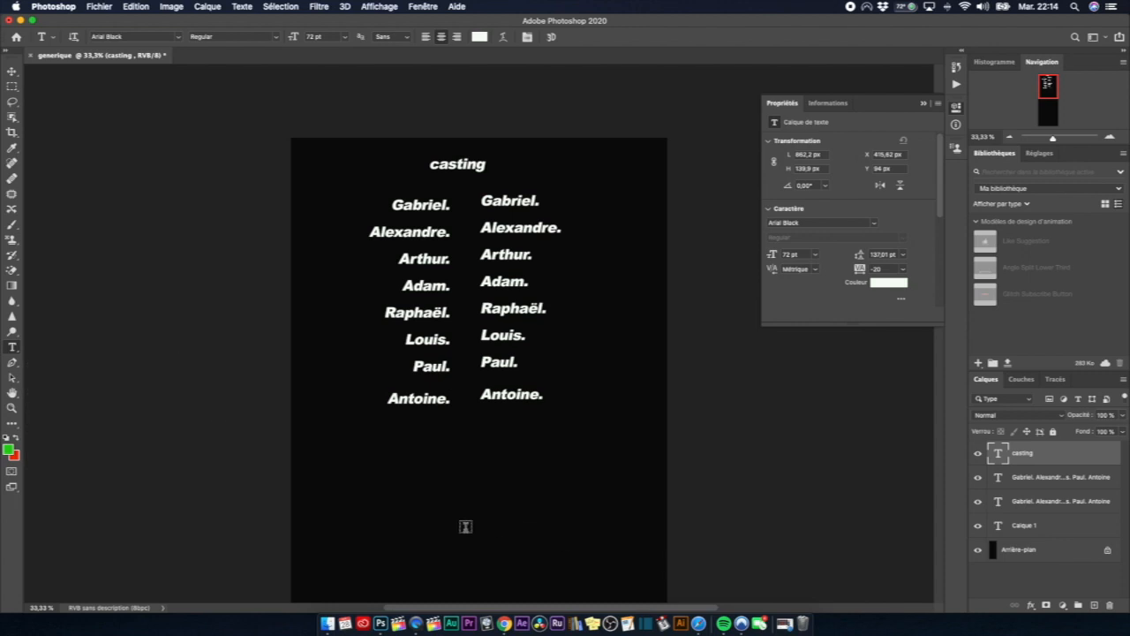
drag(387, 442, 584, 470)
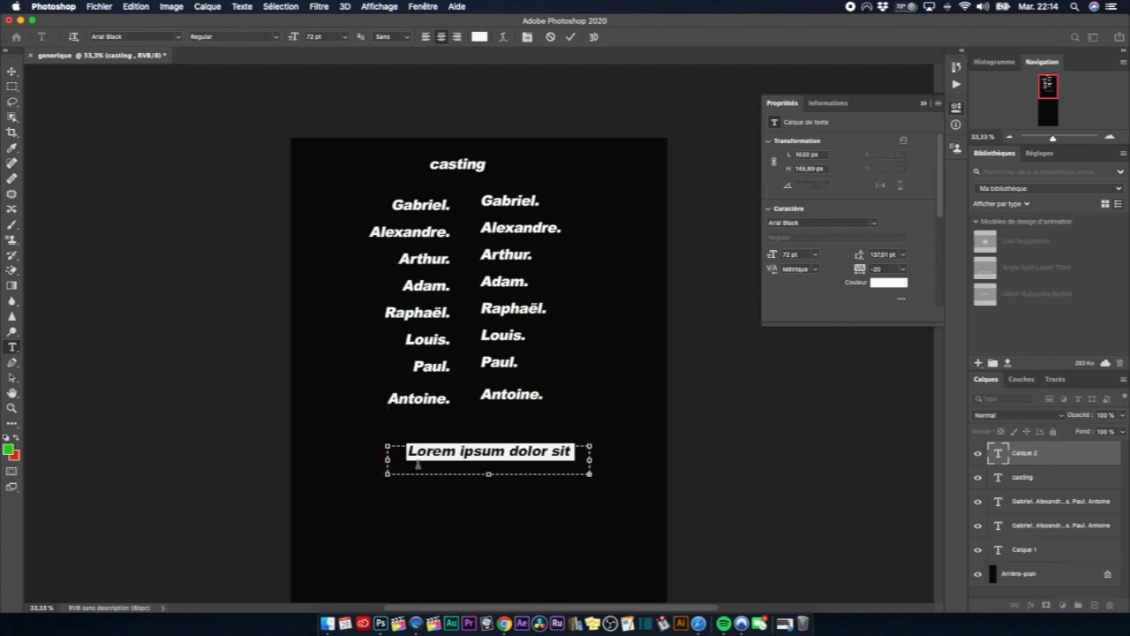
text(é)
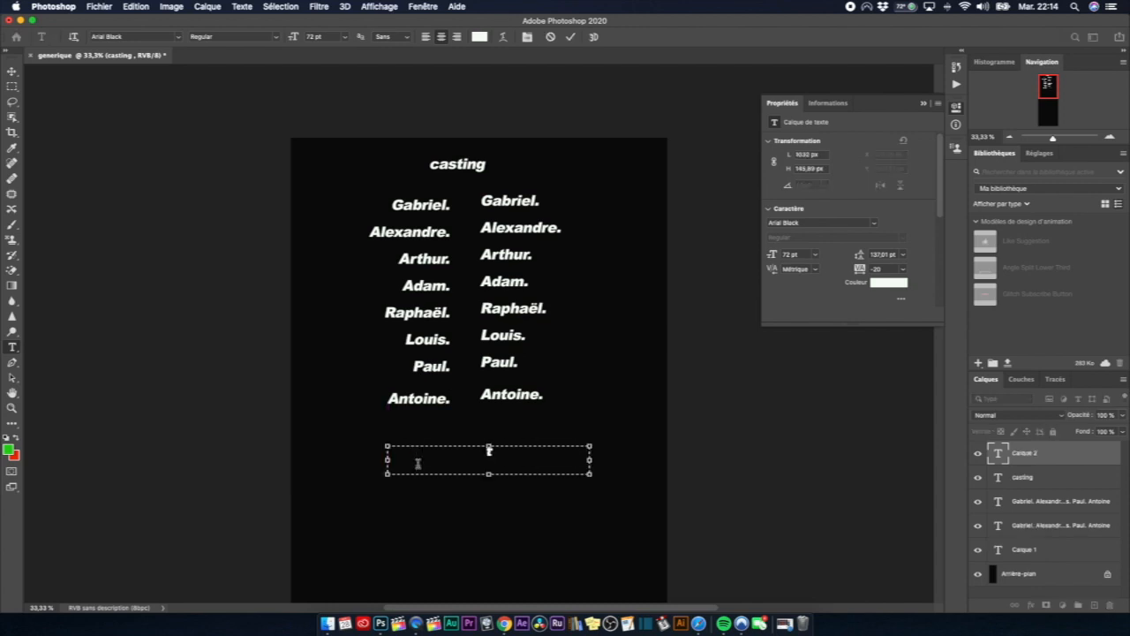
text(éa)
text(m)
click(570, 36)
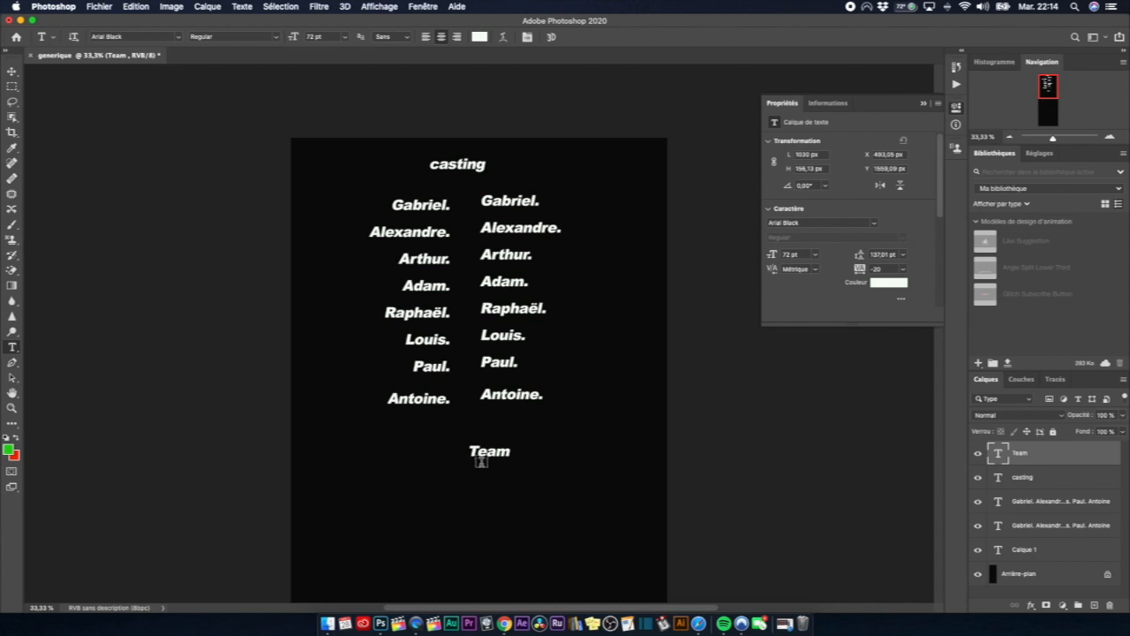
Move the "Team" box to about X 358, Y 1505 px, then lower its text with blank lines in a box about 553 px tall.
drag(488, 515, 461, 505)
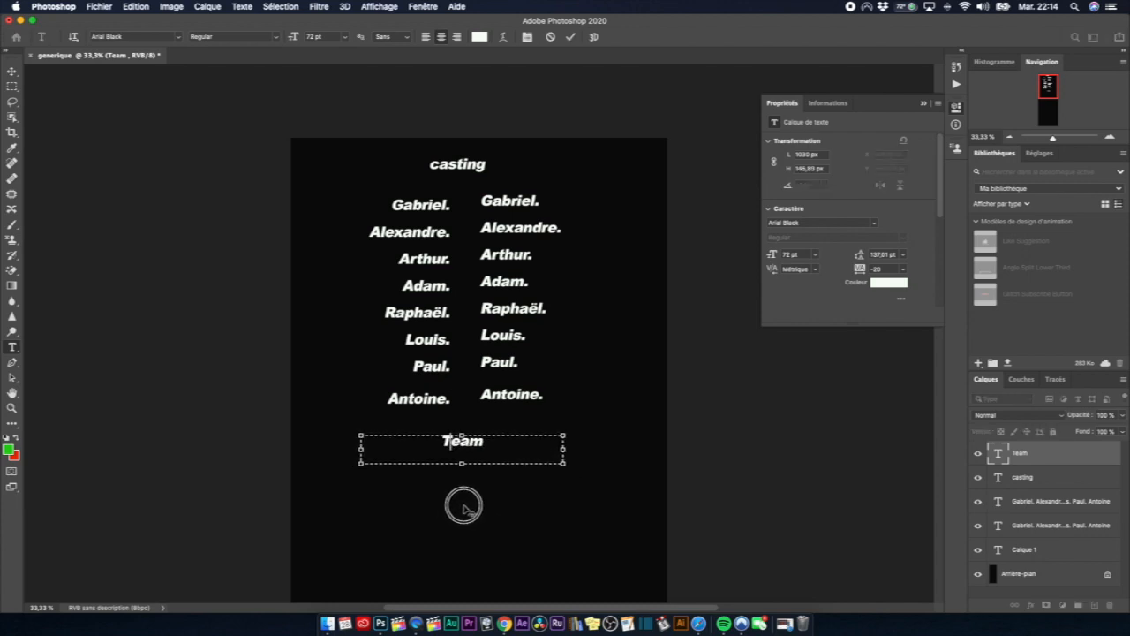
click(571, 36)
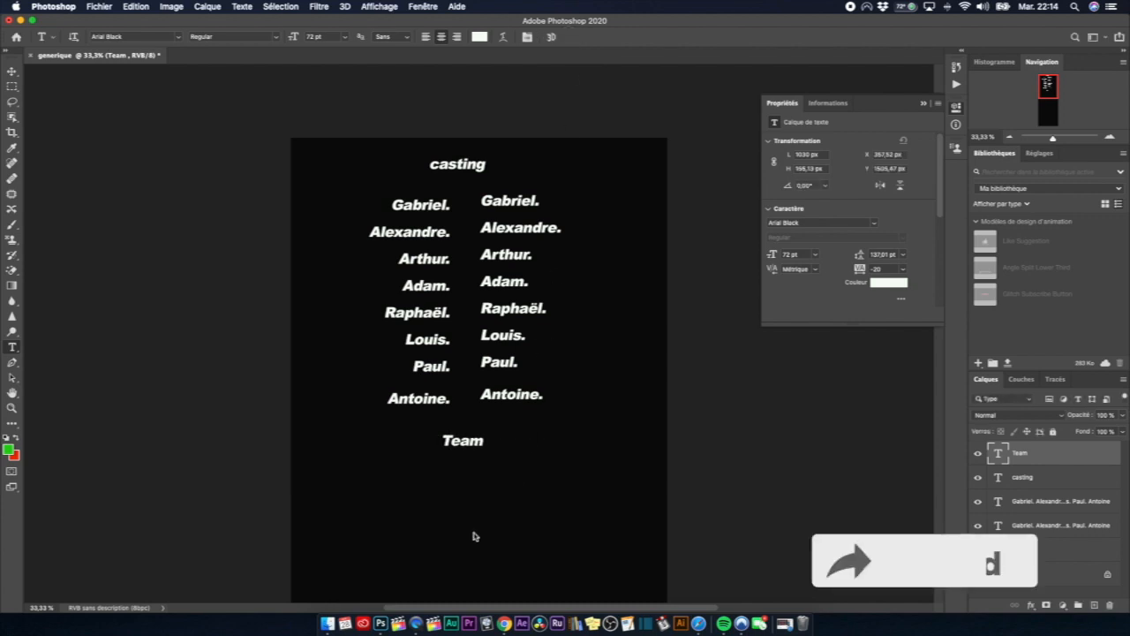
click(443, 438)
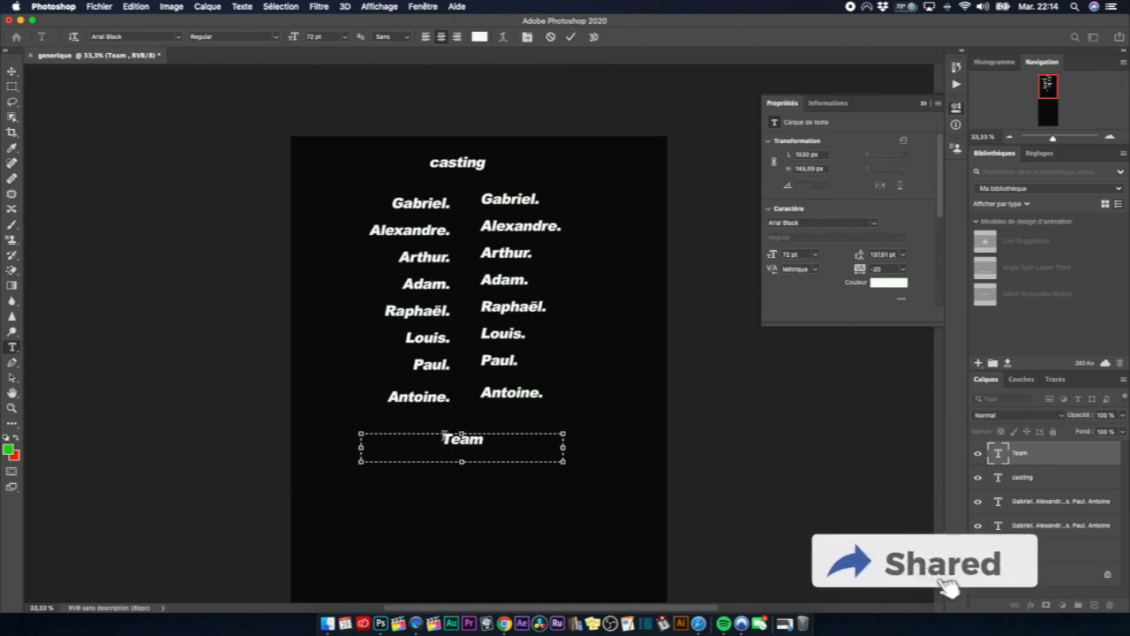
key(Return)
drag(462, 460, 462, 540)
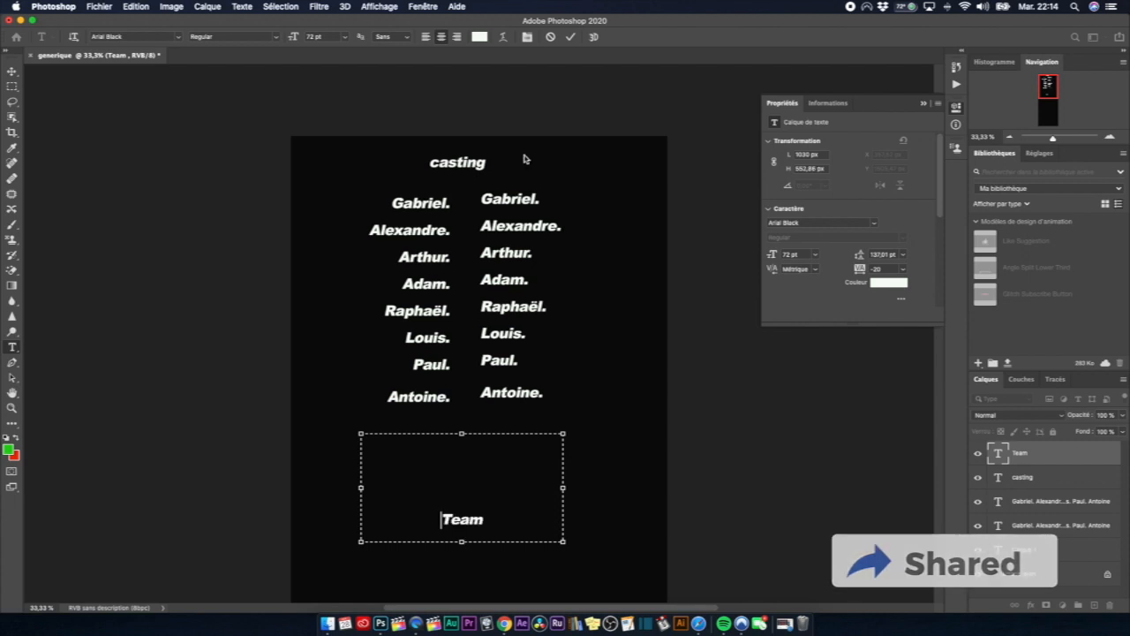
click(569, 37)
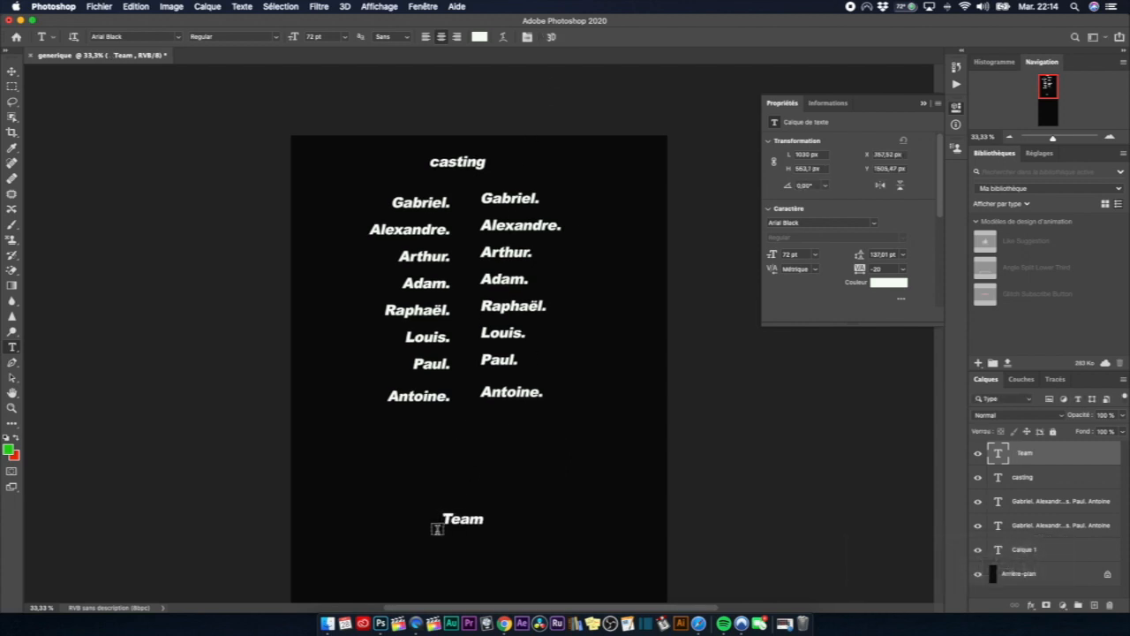
Draw a text box about 731 × 1114 px below "Team" on the left half and fill it with the right-aligned list of eight first names.
scroll(436, 525, down, 5)
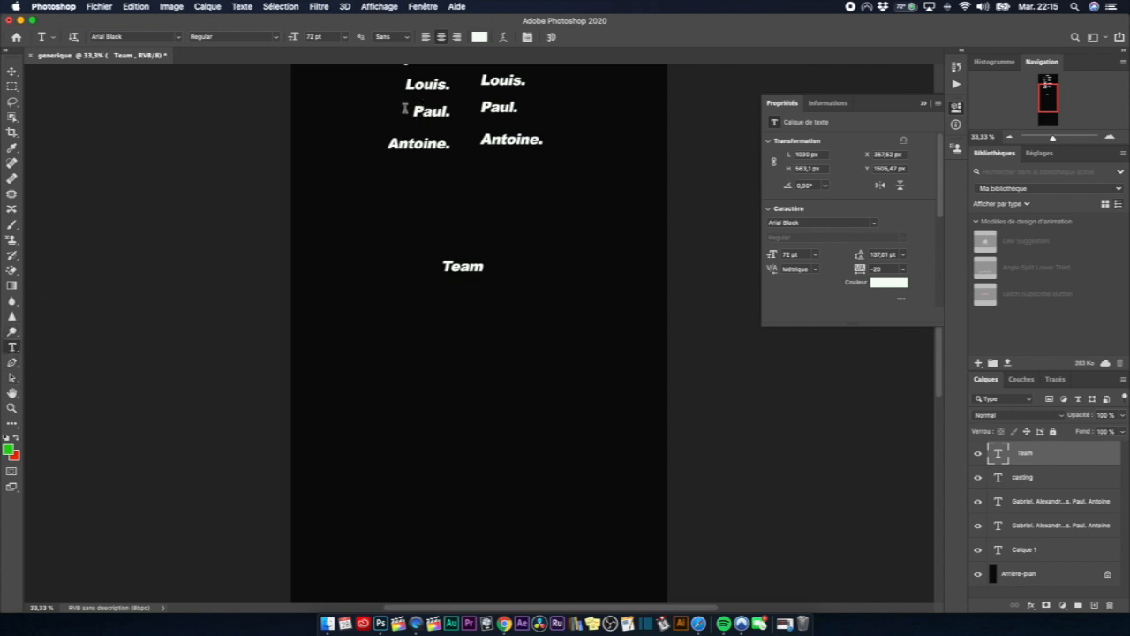
drag(313, 298, 415, 442)
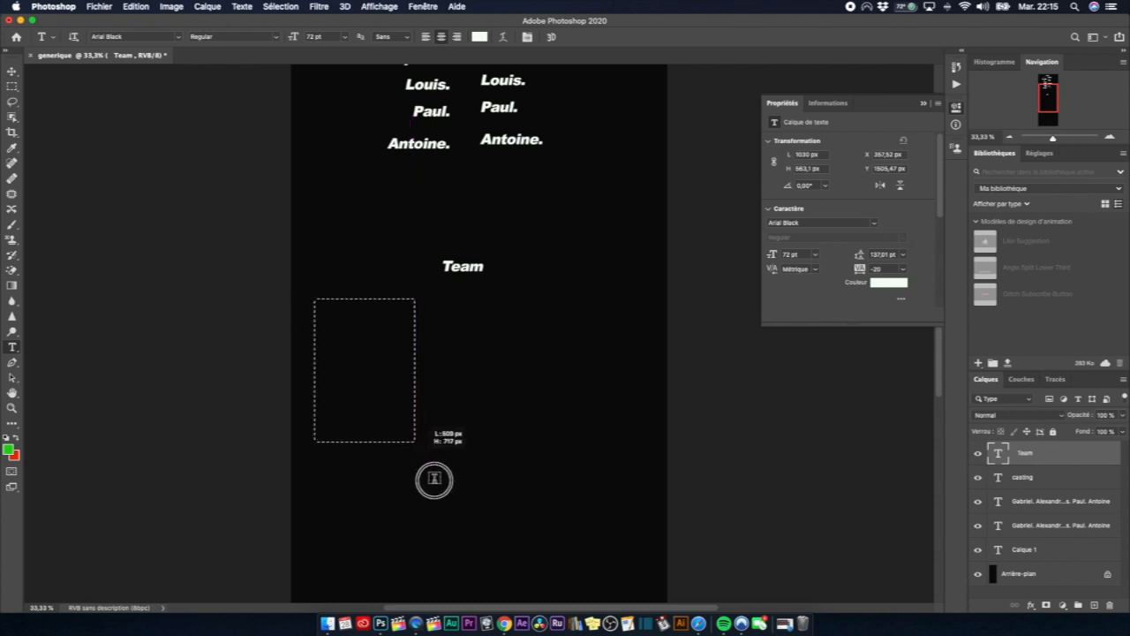
drag(434, 478, 452, 506)
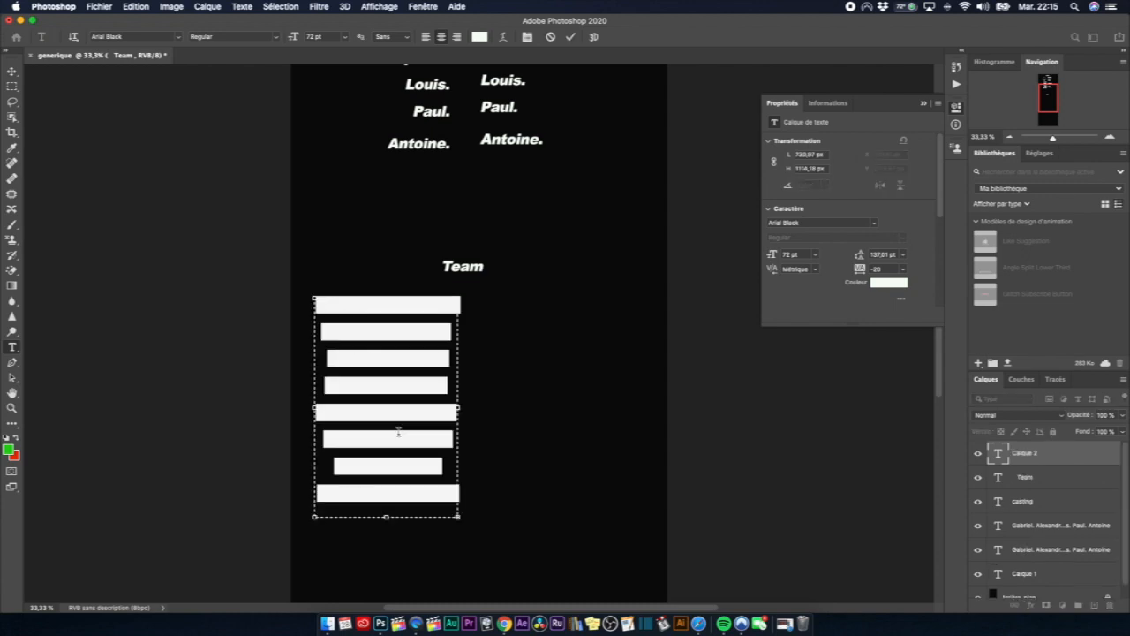
text(Gabriel. Alexandre. Arthur. Adam. Raphaël. Louis. Paul. Antoine.)
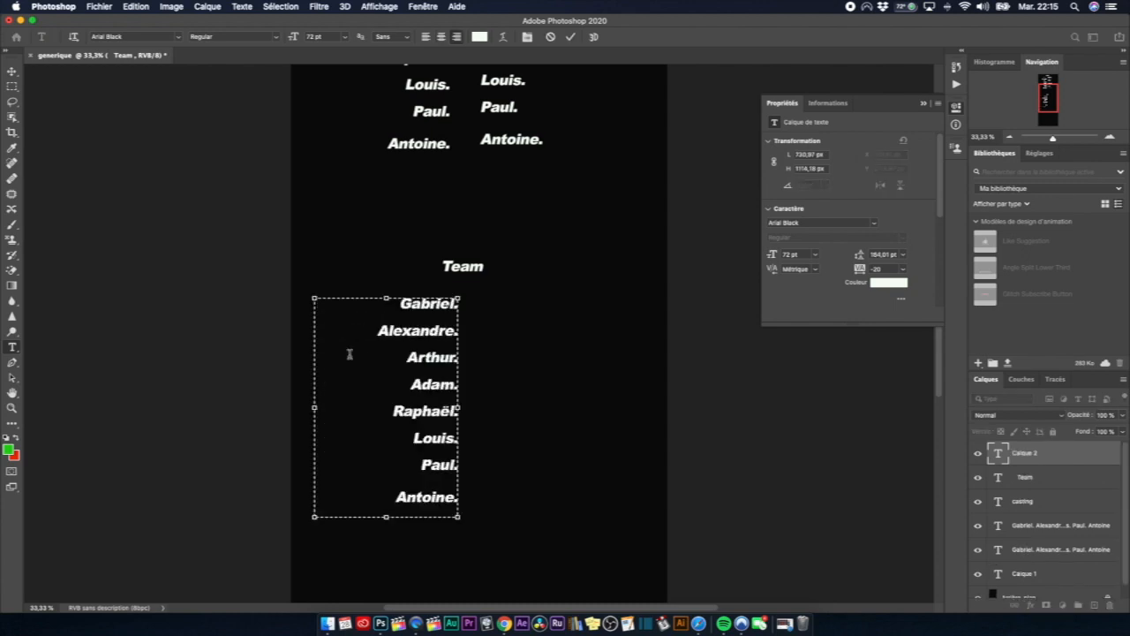
click(571, 37)
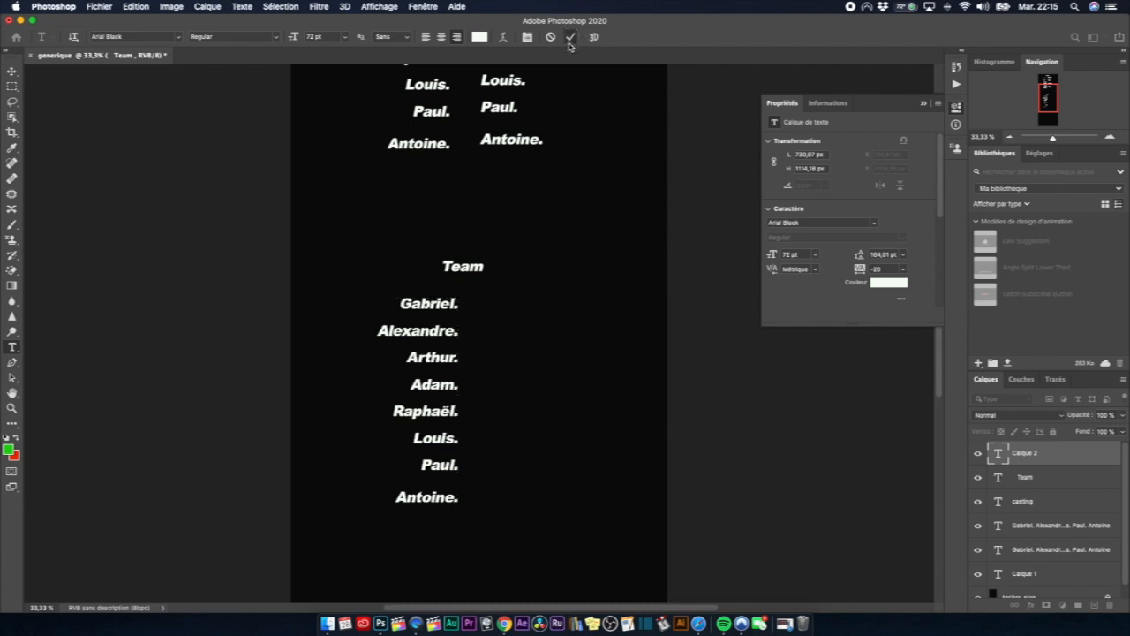
Copy the full text of the left-aligned name column in the casting section and close that text unchanged.
click(497, 105)
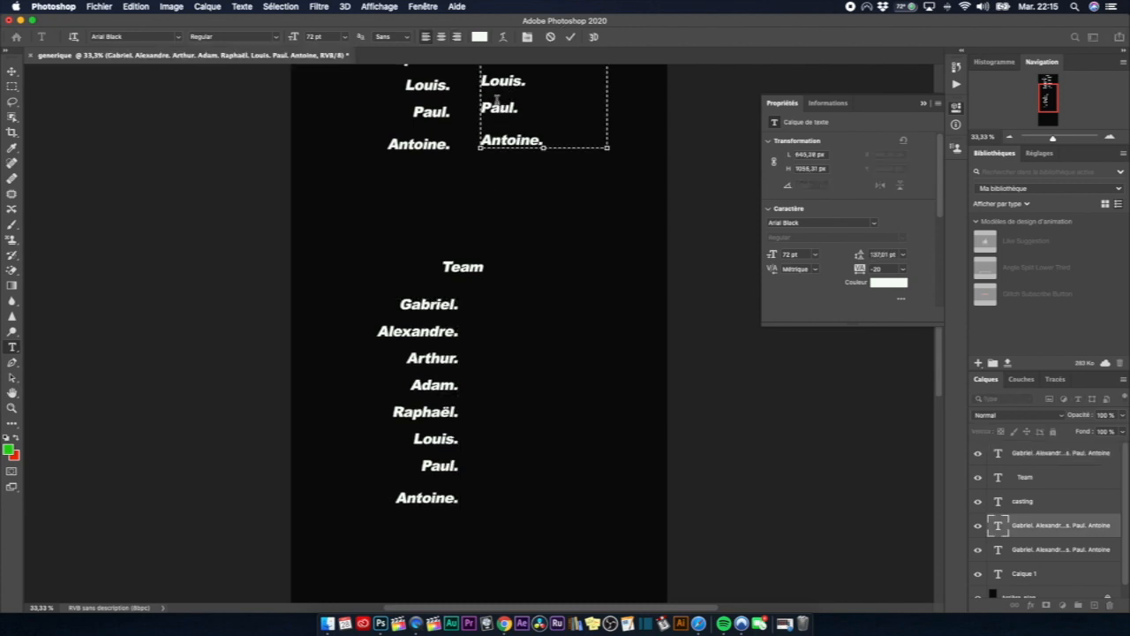
key(super+a)
key(super+c)
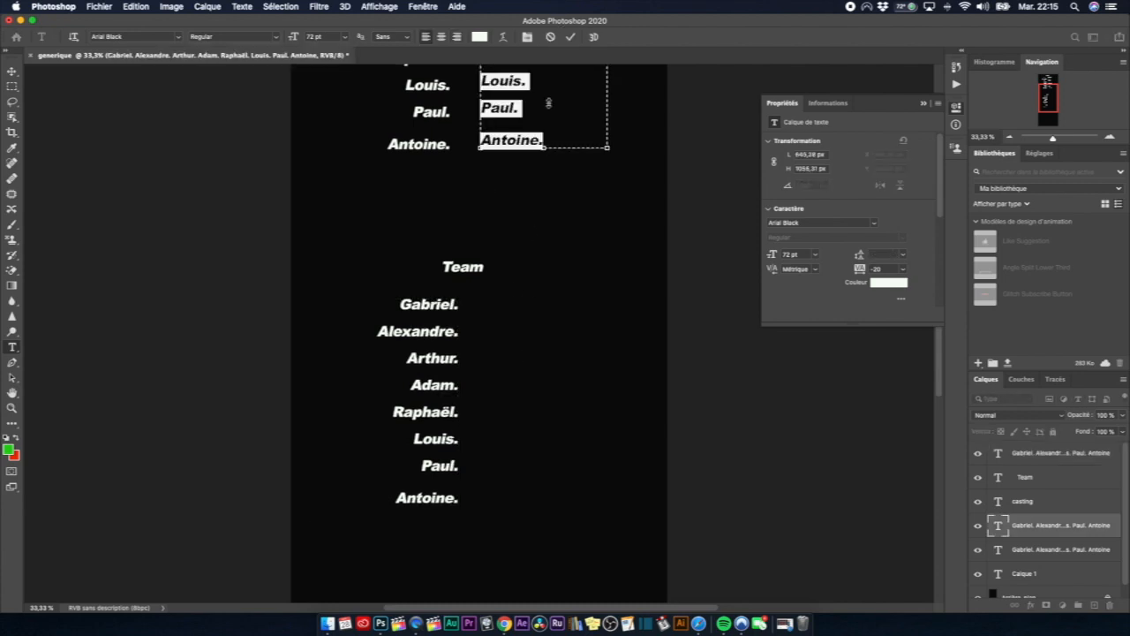
click(571, 39)
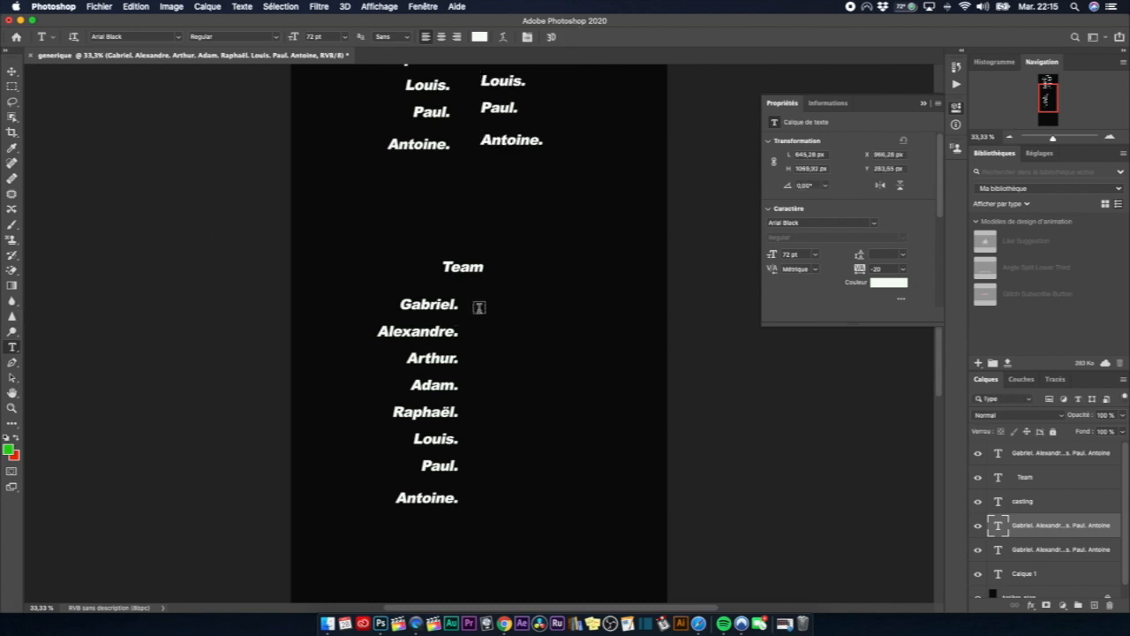
Draw a text box about 591 × 1090 px beside the Team name column, paste the copied left-aligned names and commit.
drag(485, 310, 598, 519)
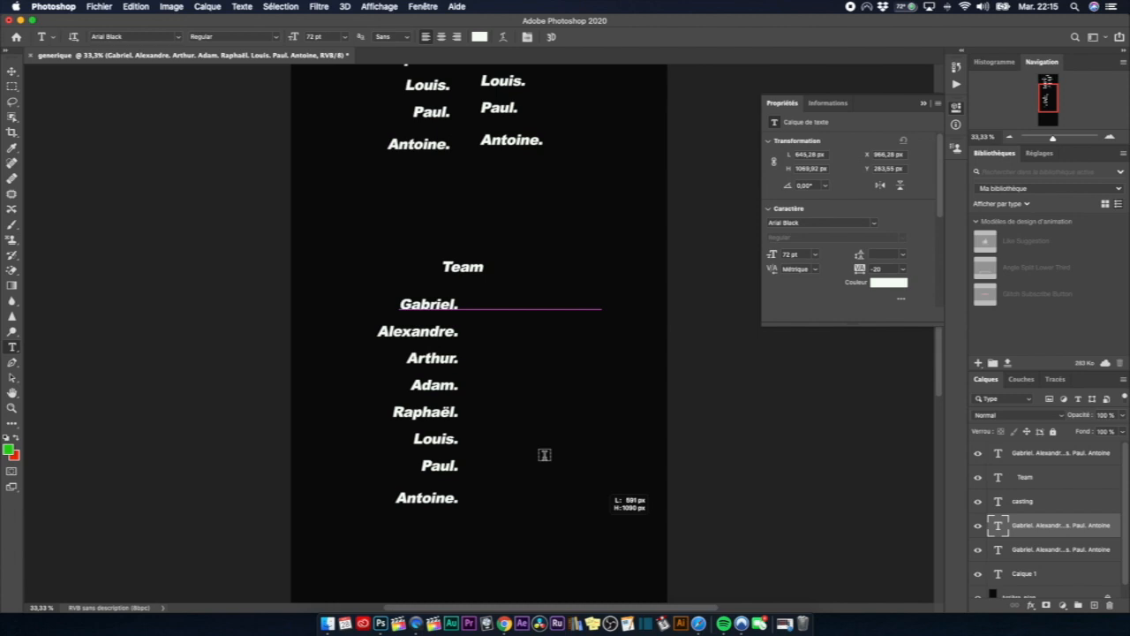
drag(543, 455, 544, 455)
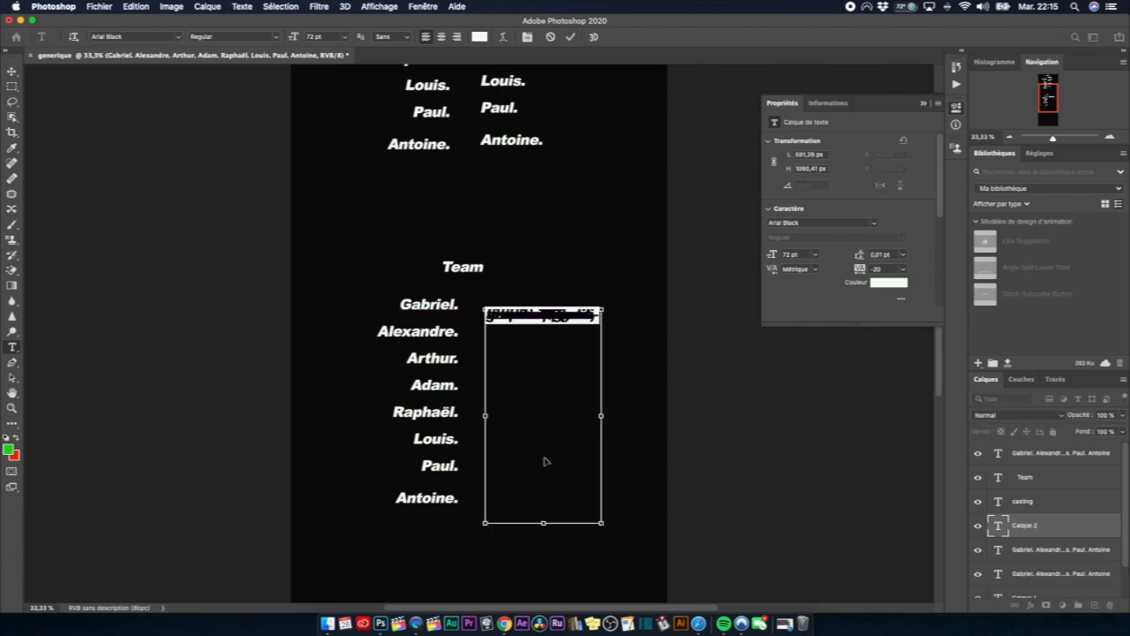
key(super+v)
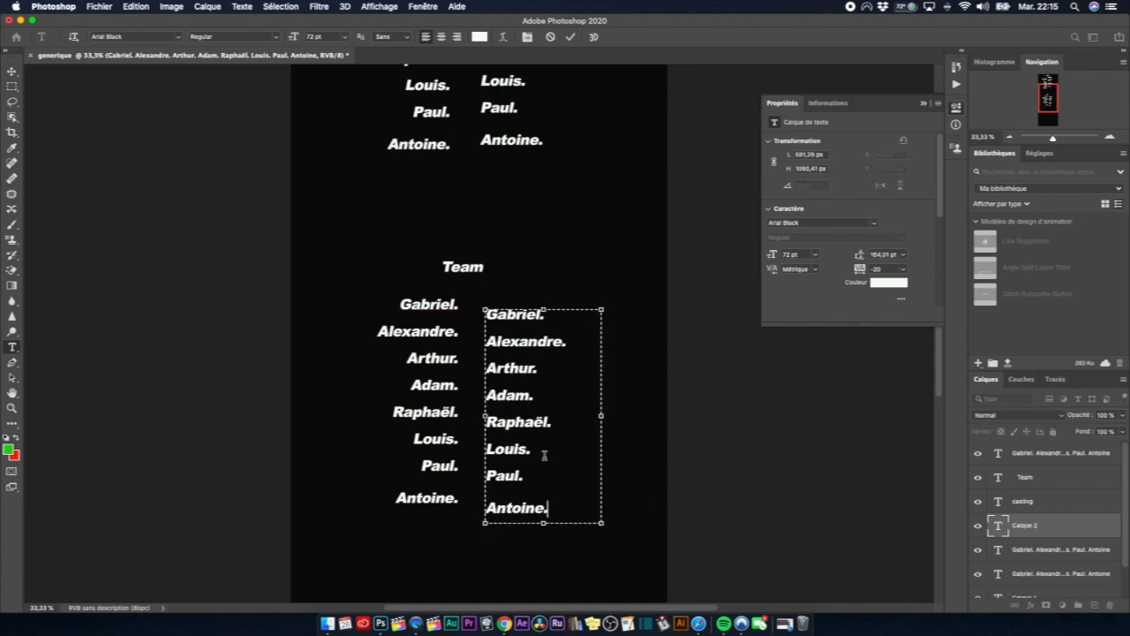
click(572, 37)
Nudge the new left-aligned Team column up to a Y position of about 2102 px, level with its neighbouring name column.
scroll(517, 464, down, 5)
scroll(507, 450, up, 3)
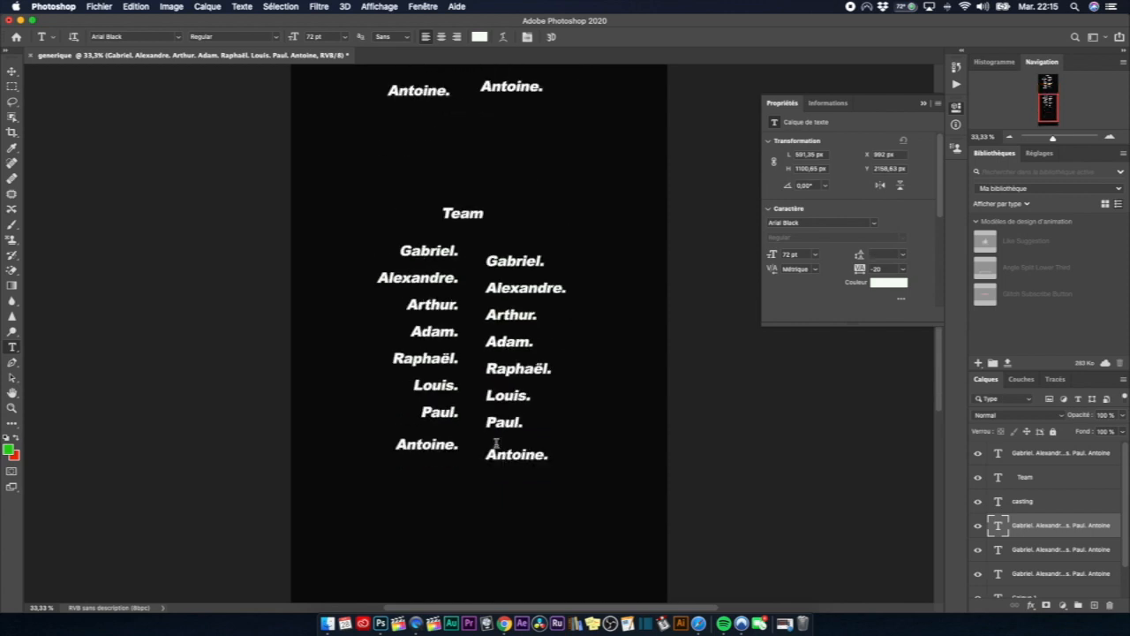
scroll(495, 443, up, 3)
click(496, 409)
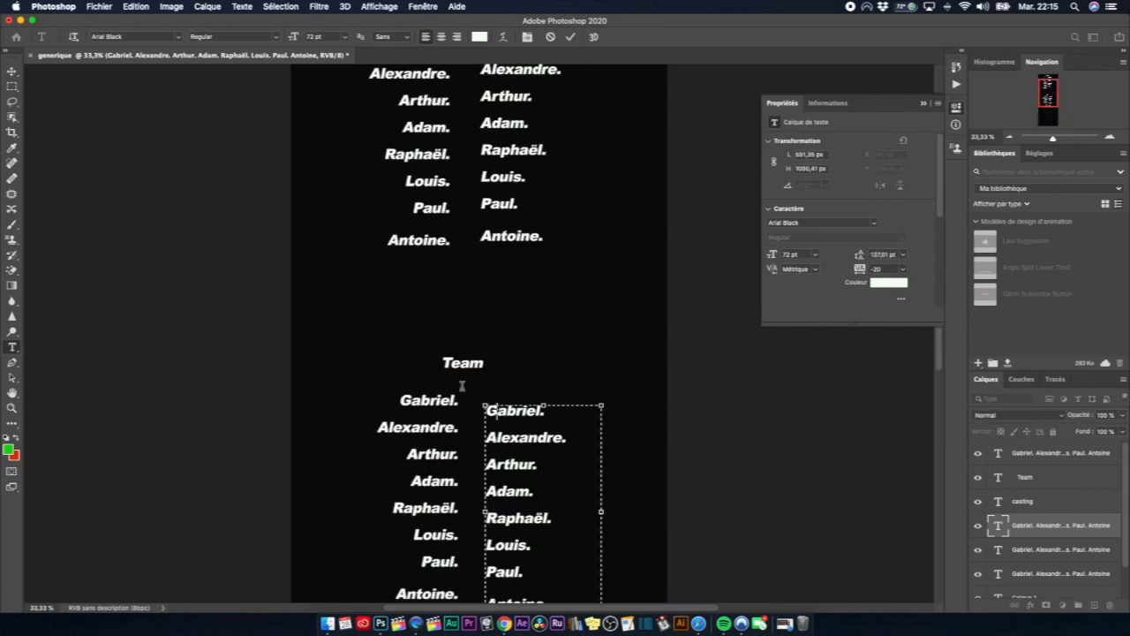
click(11, 72)
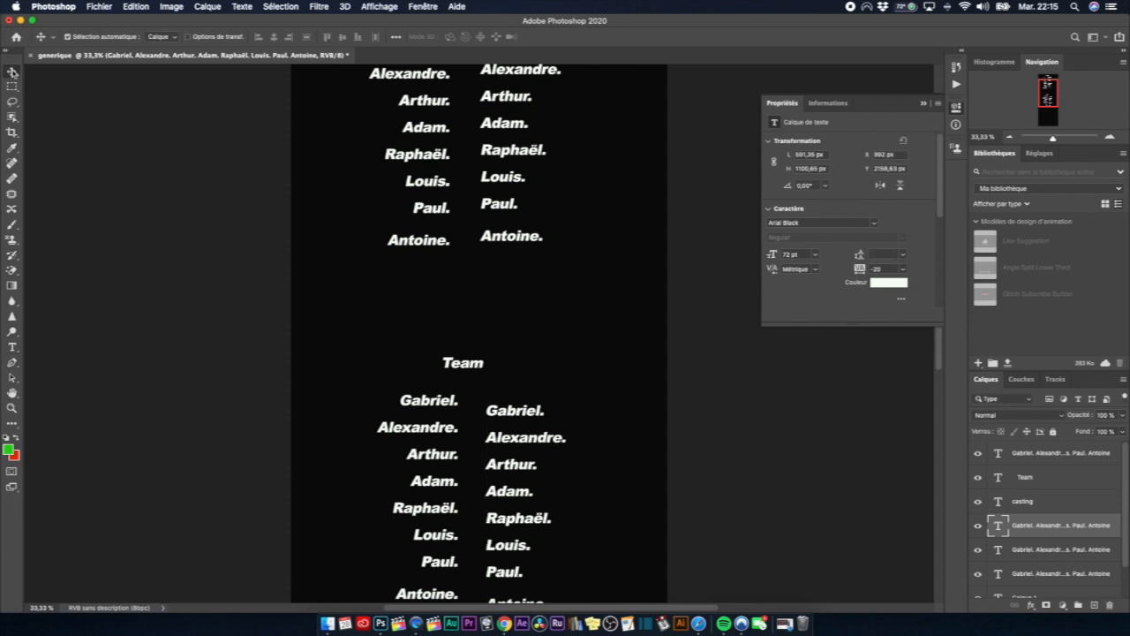
key(Up)
key(Up)
key(Up)
key(Up)
key(Up)
key(Up)
key(Up)
key(Up)
key(Up)
key(Up)
key(Up)
key(Up)
key(Up)
key(Up)
key(Up)
key(Up)
key(Up)
key(Up)
key(Up)
key(Up)
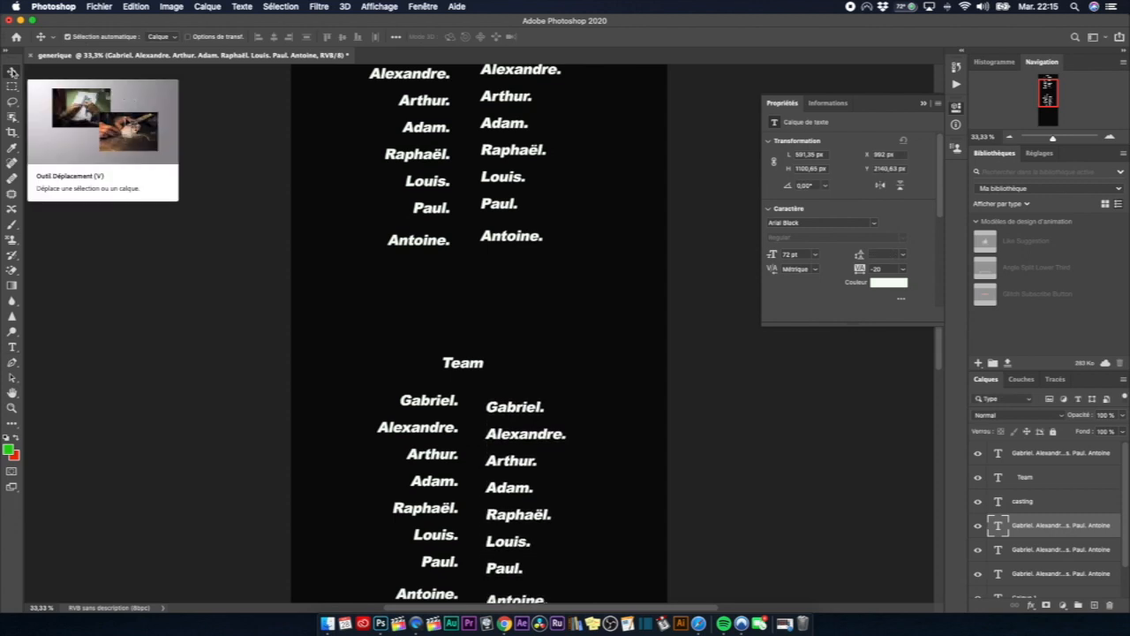
key(Up)
key(Up)
key(Up)
key(Up)
key(Up)
key(Up)
key(Up)
key(Up)
key(Up)
key(Up)
key(Up)
key(Up)
key(Up)
key(Up)
key(Up)
key(Up)
key(Up)
key(Up)
key(Up)
key(Up)
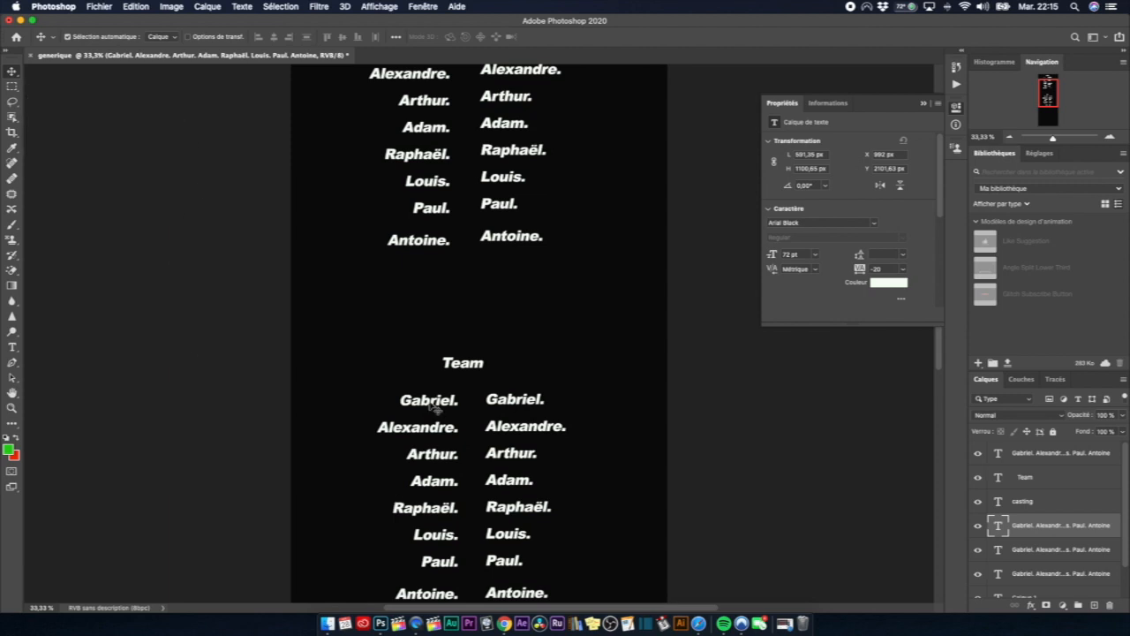
Review the alignment of the Team columns and the layout of the whole credits down to the document's lower edge.
click(11, 346)
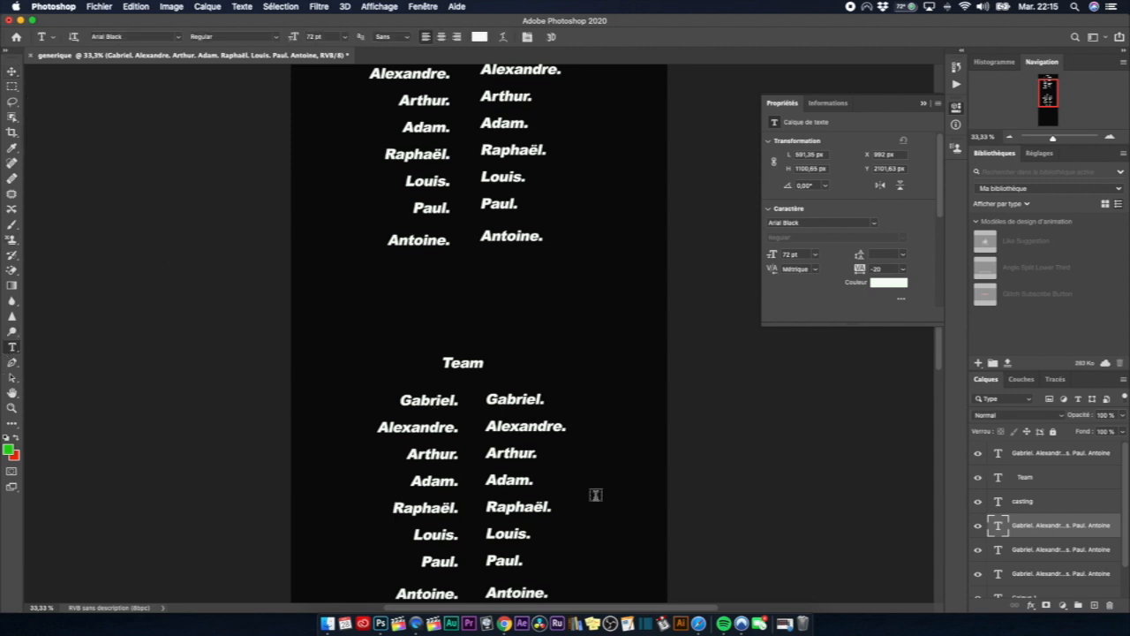
click(442, 401)
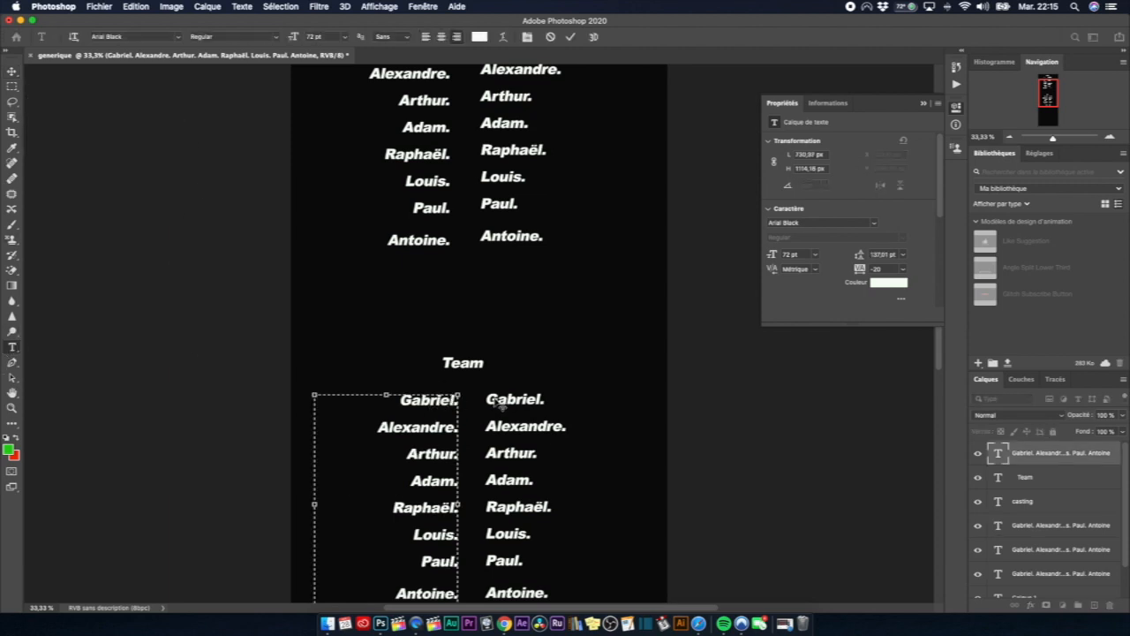
click(570, 37)
scroll(477, 376, down, 5)
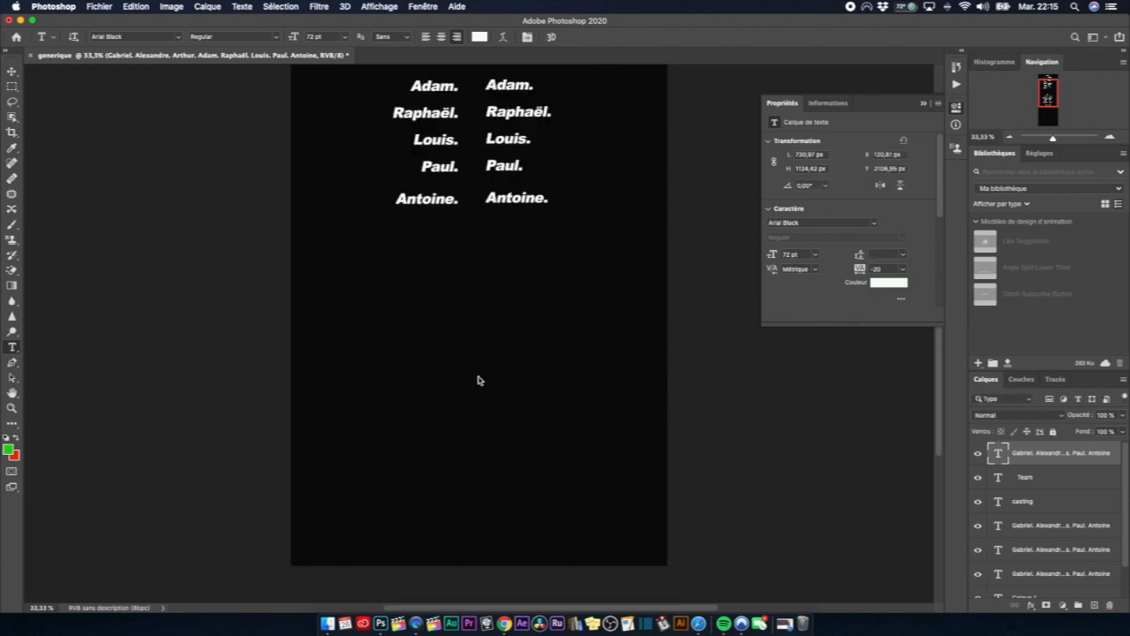
scroll(478, 376, up, 7)
scroll(477, 374, up, 2)
scroll(474, 371, down, 4)
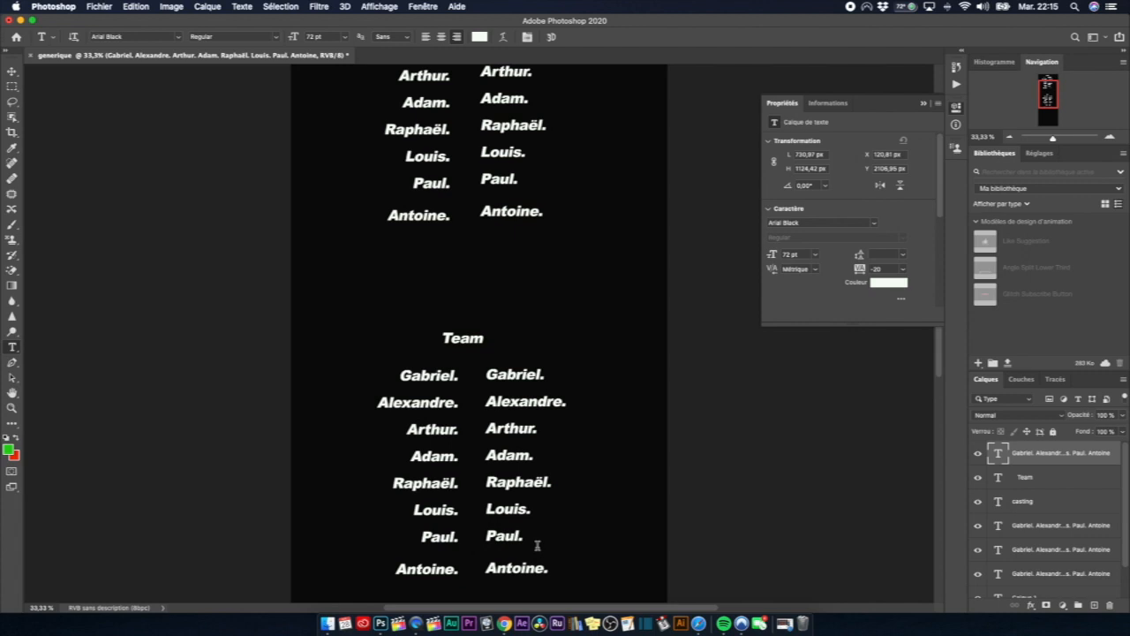
Switch to Chrome and display the YouTube video of the "Hippopotamous - Générique de fin" film credits as a reference.
click(504, 624)
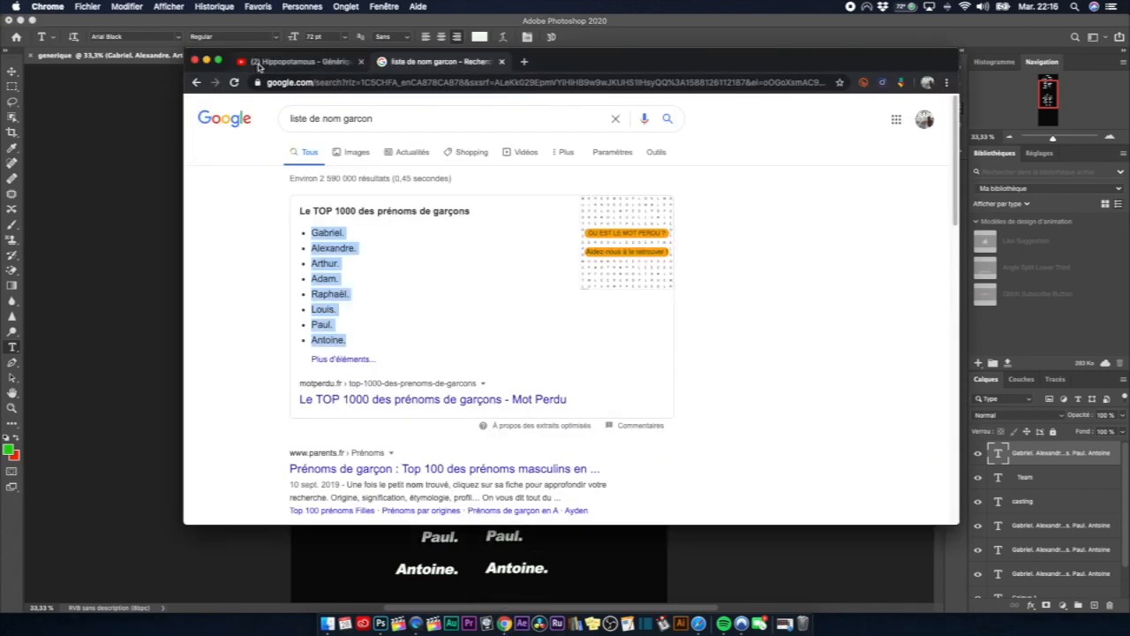
click(300, 62)
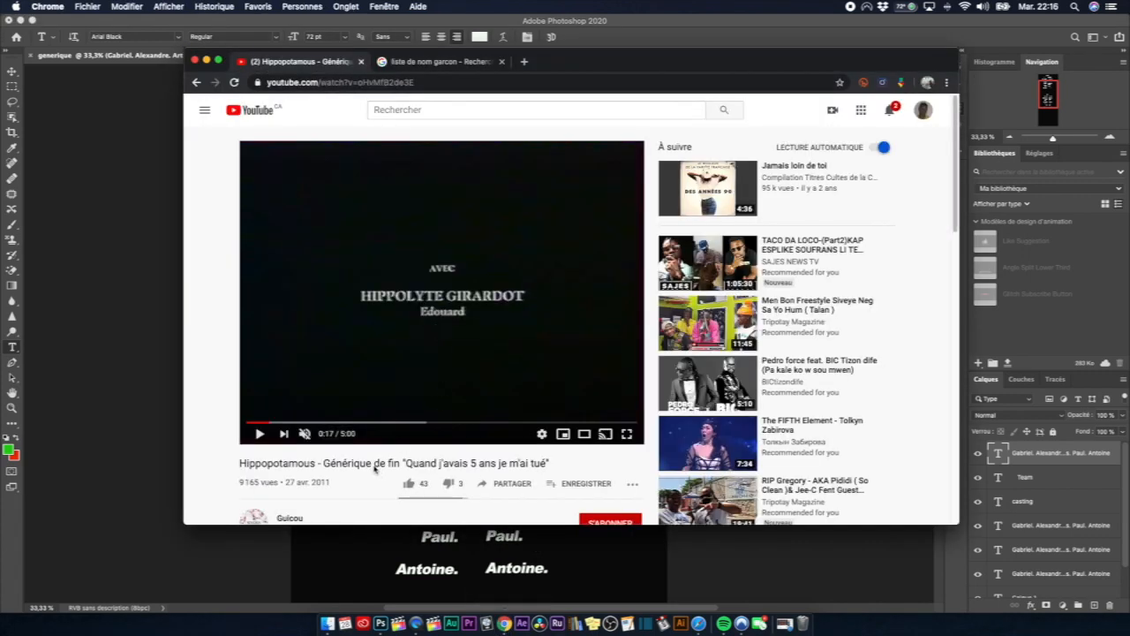
Skip the reference film credits video ahead past its midpoint and play the scrolling section with facing role and name columns.
click(469, 424)
click(261, 433)
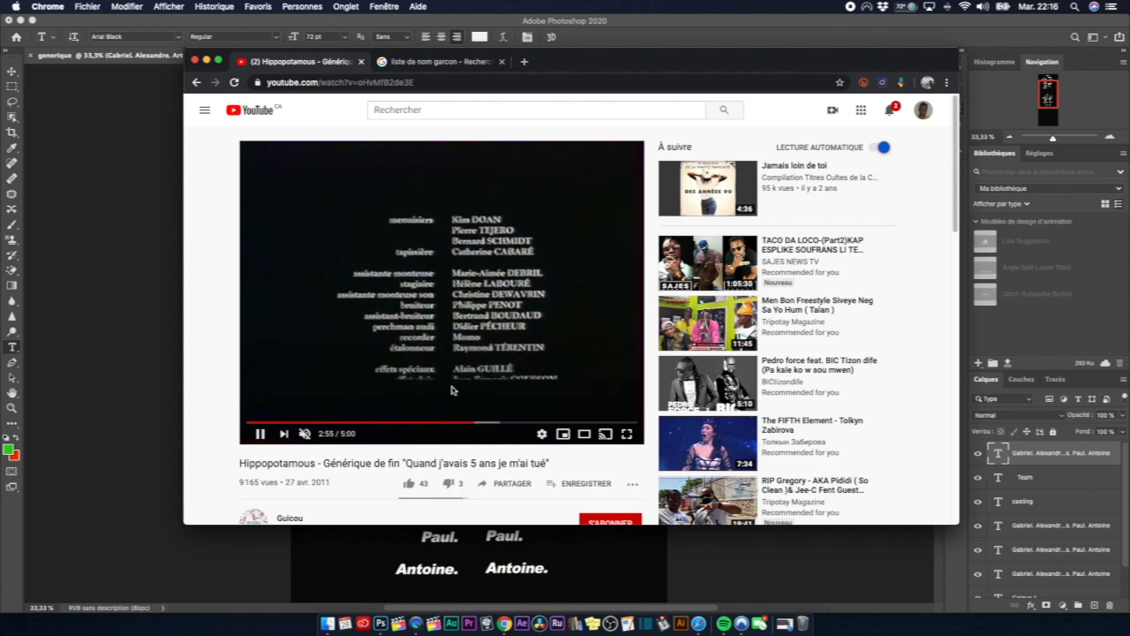
scroll(454, 387, down, 1)
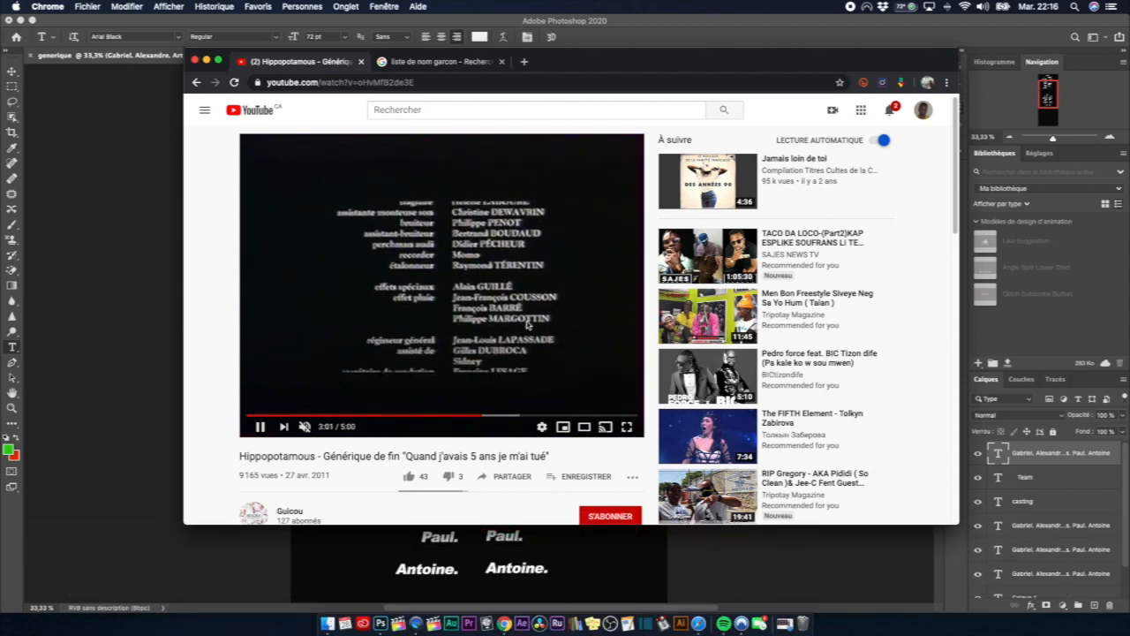
Return to Photoshop and review the credits layout from the "casting" title through the "Team" title to the empty area below its columns.
click(395, 547)
scroll(475, 391, down, 5)
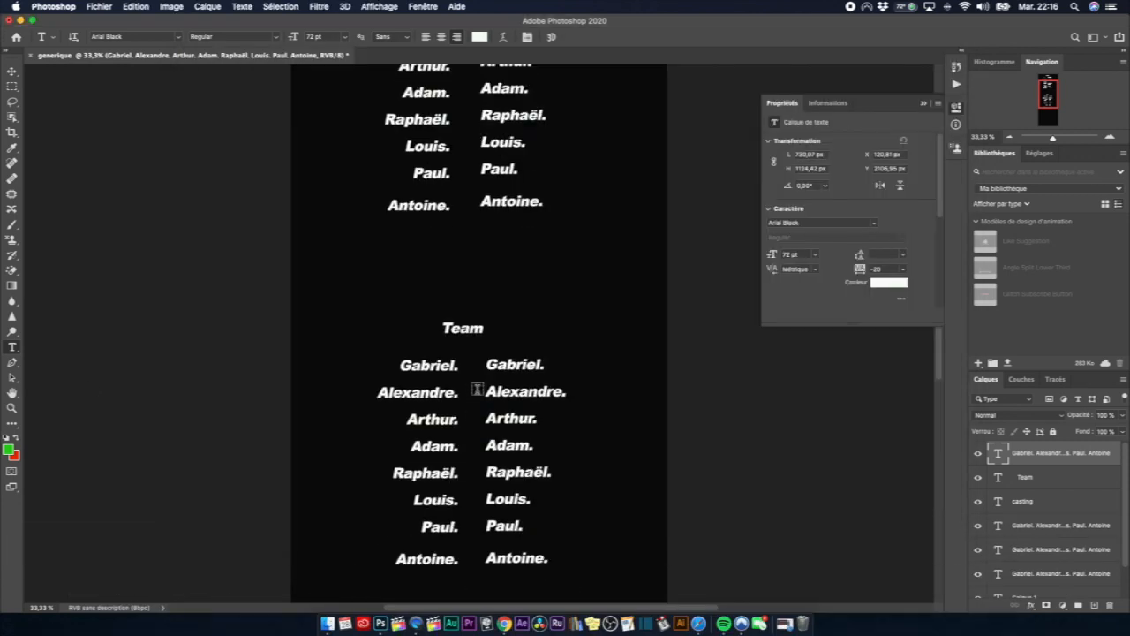
scroll(441, 413, down, 5)
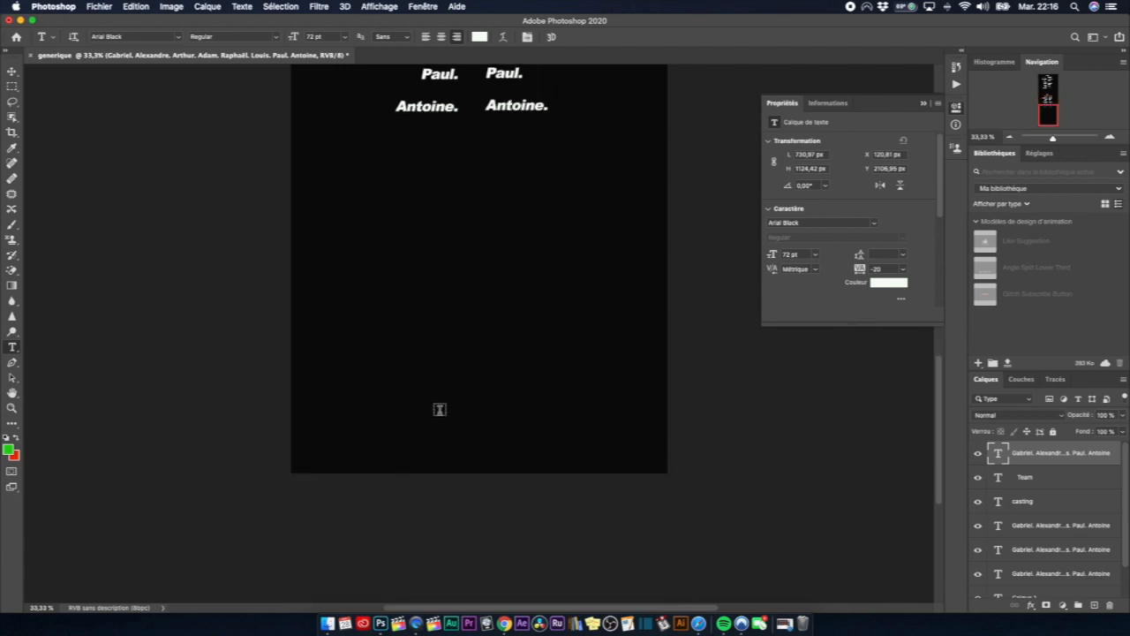
scroll(439, 411, up, 5)
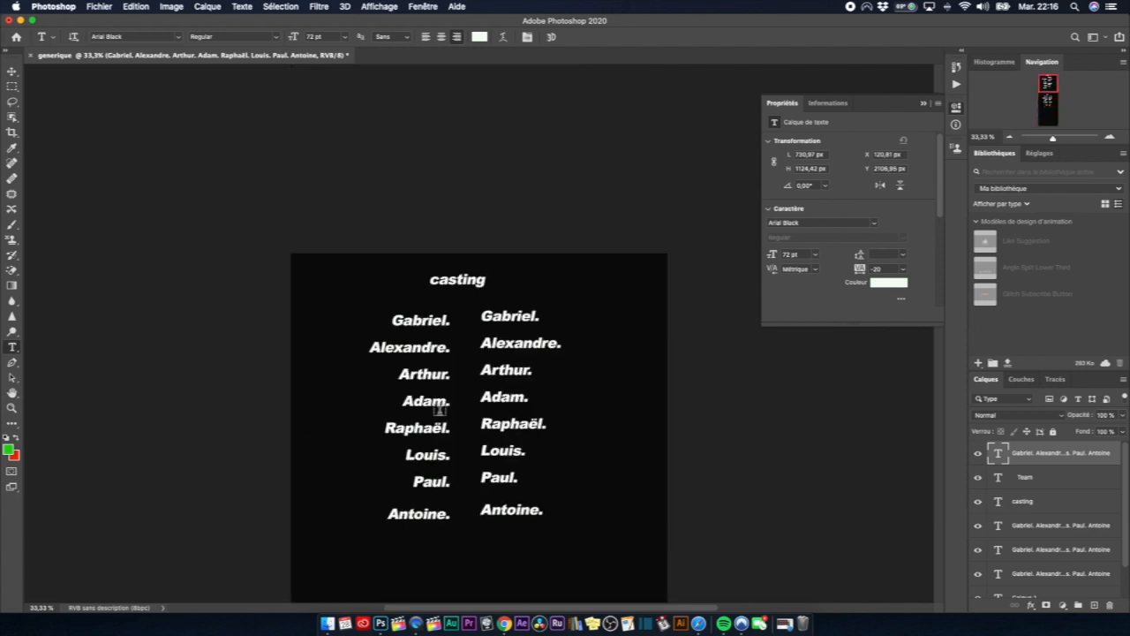
scroll(437, 409, down, 5)
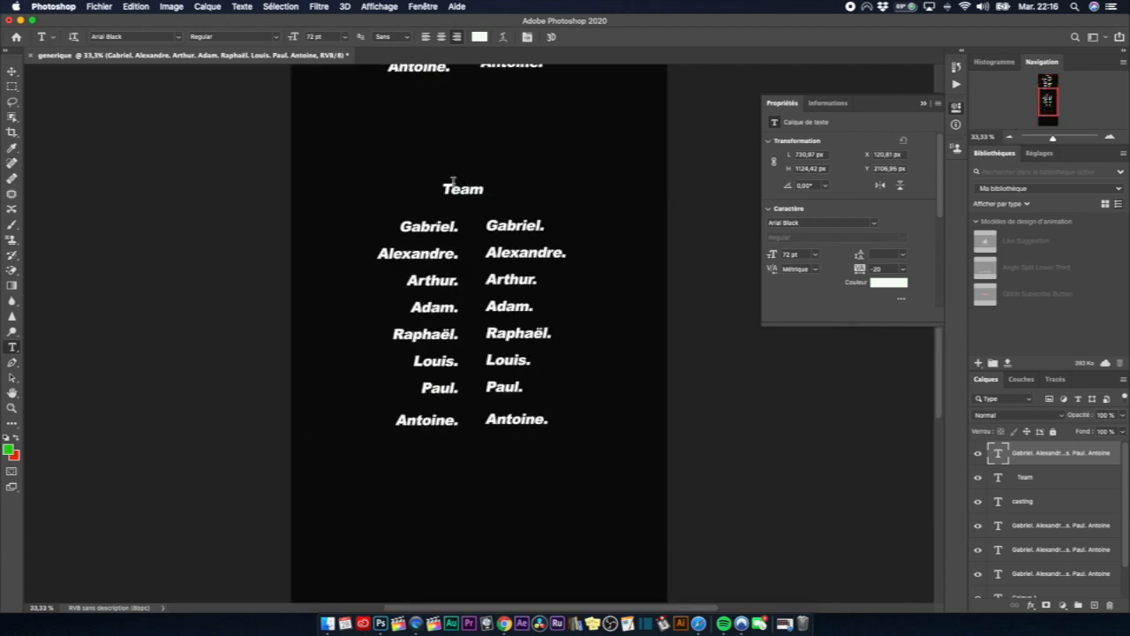
drag(445, 188, 475, 199)
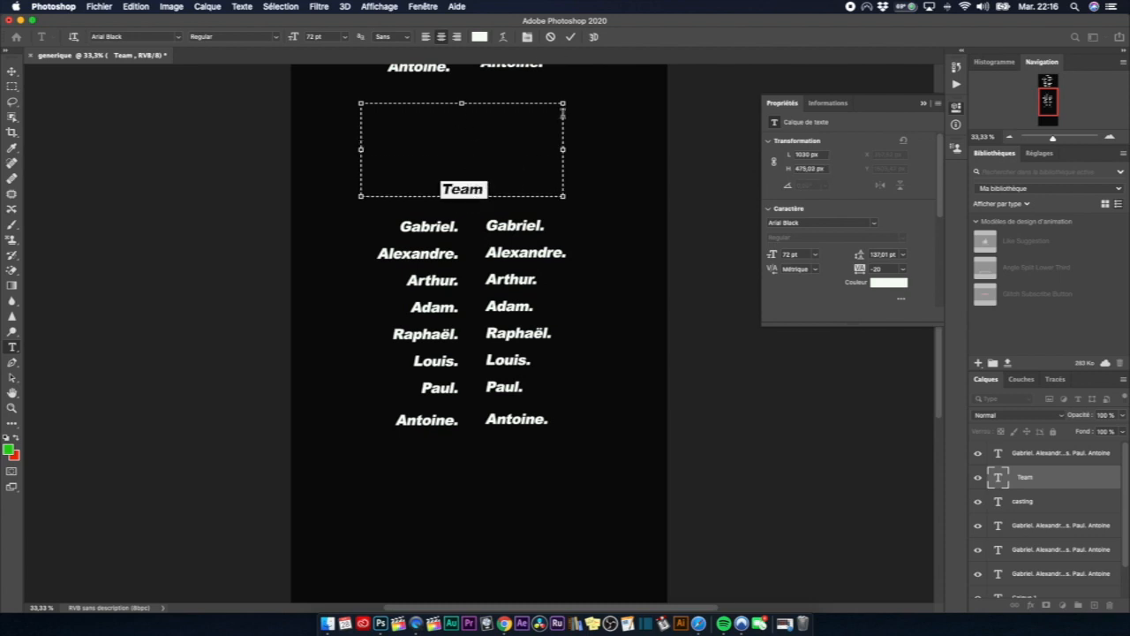
click(570, 37)
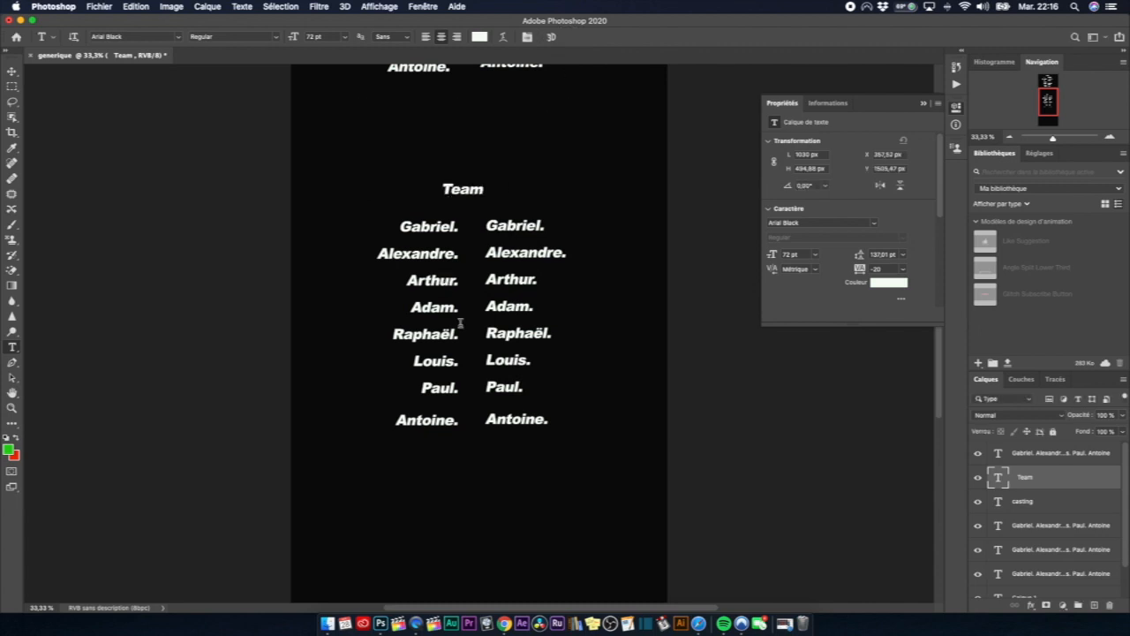
scroll(464, 322, down, 1)
scroll(468, 318, down, 5)
scroll(491, 180, up, 8)
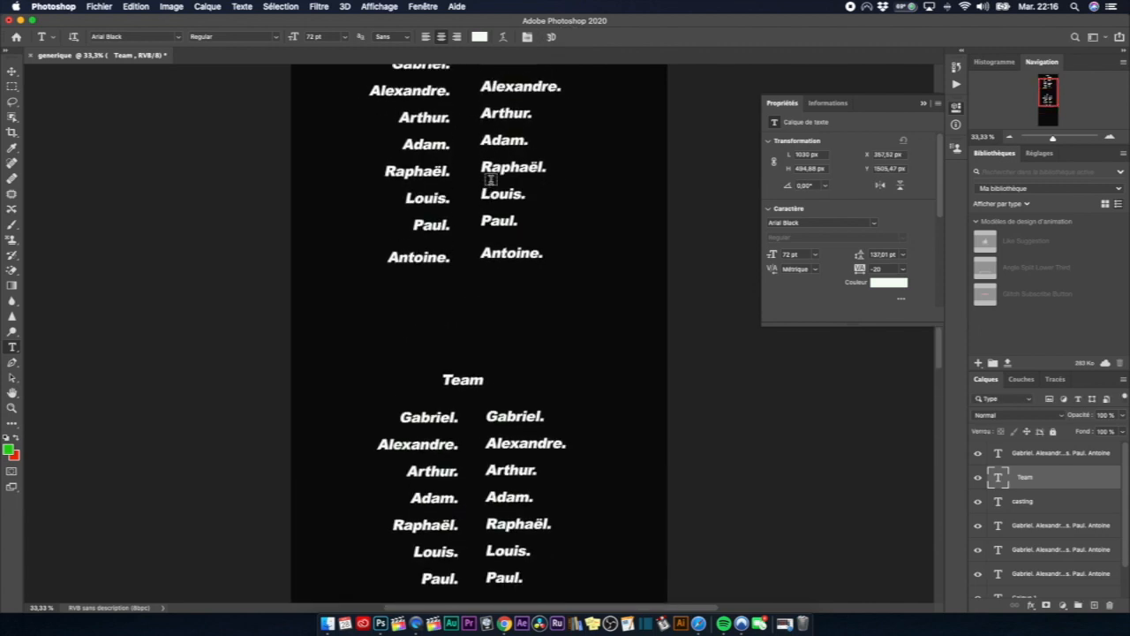
scroll(491, 179, up, 5)
scroll(491, 179, down, 10)
scroll(490, 179, up, 1)
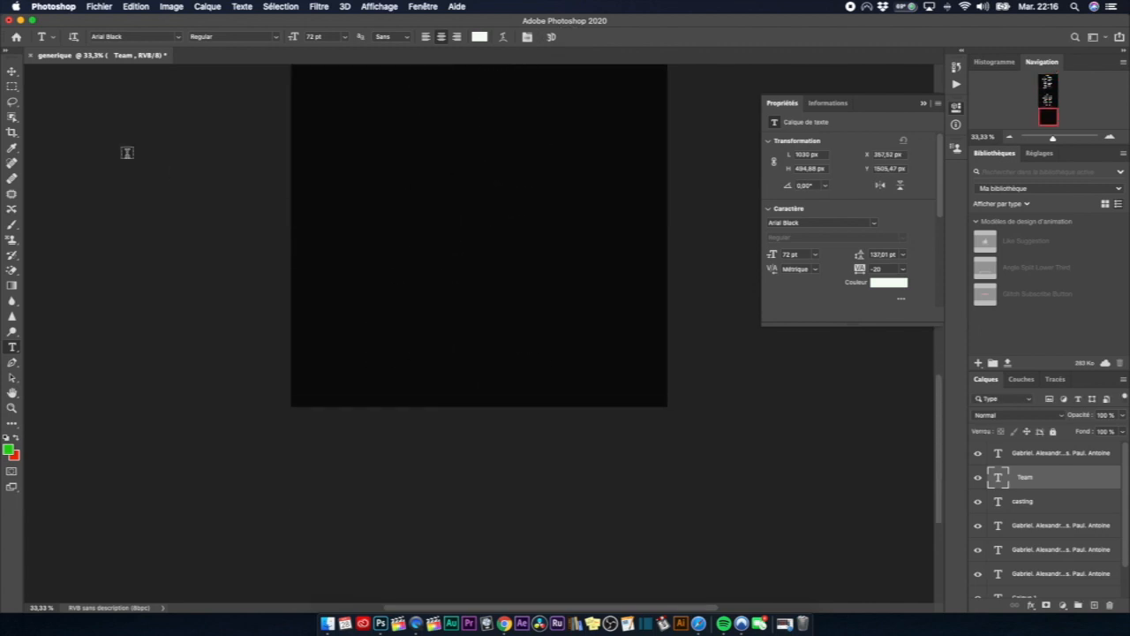
Place the yellow Café Trio logo JPEG from the "social media logo" folder in Vidéos as an embedded object.
click(100, 7)
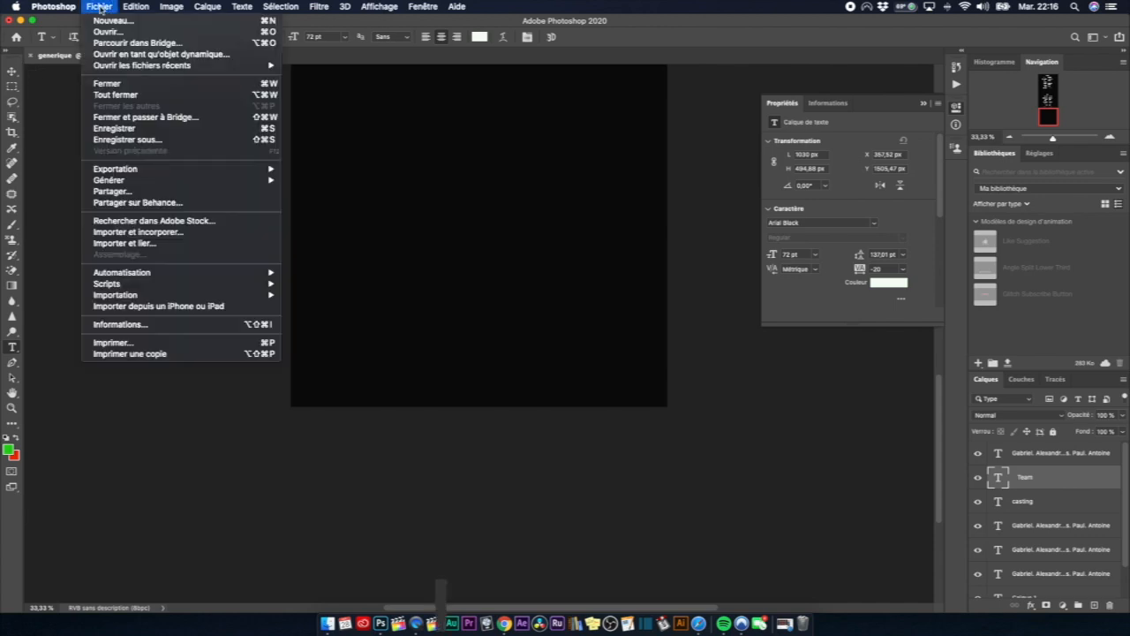
click(152, 235)
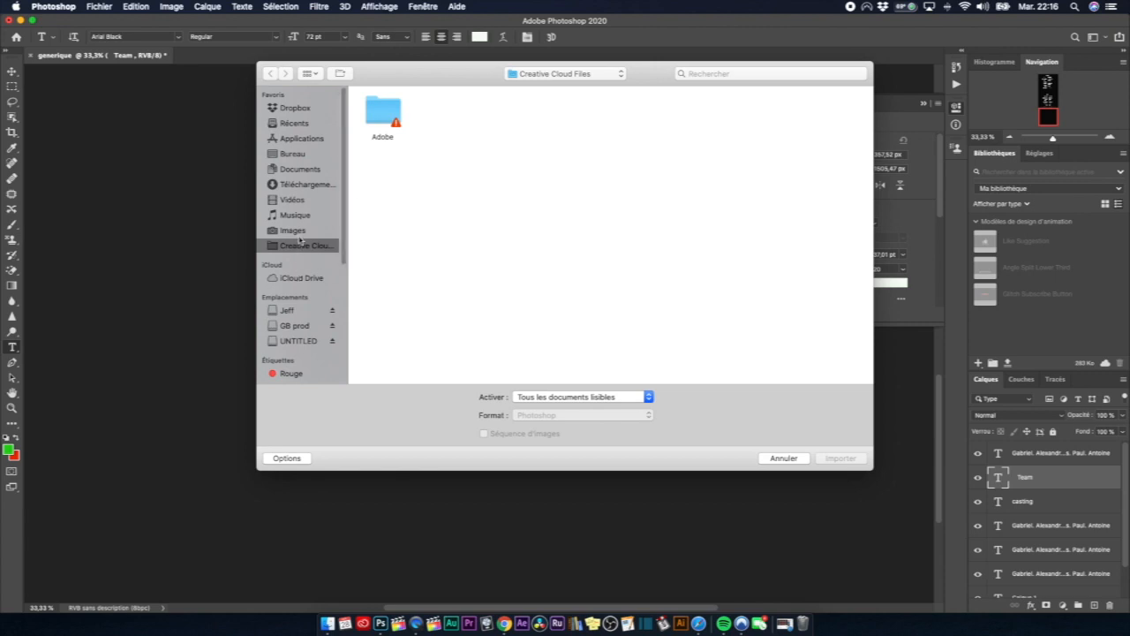
click(294, 200)
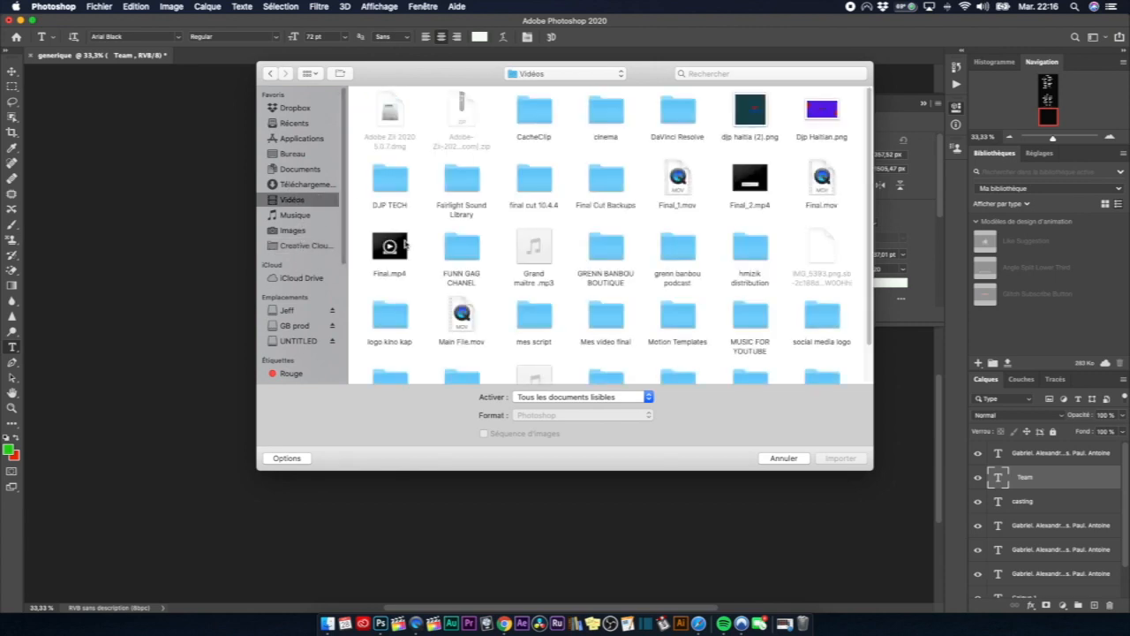
scroll(551, 294, down, 3)
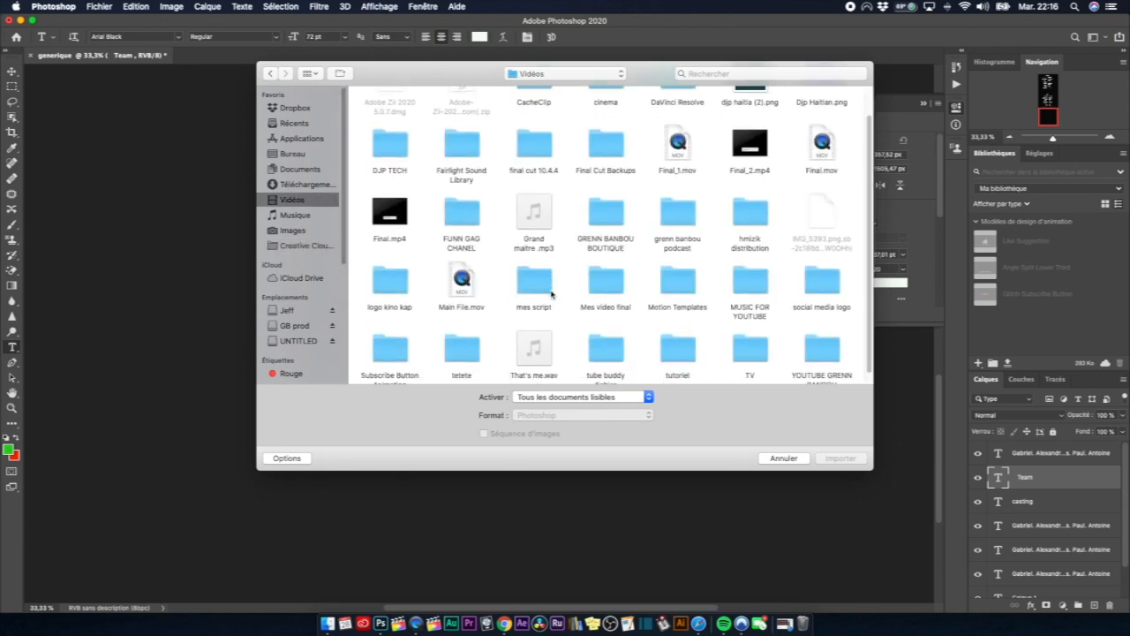
scroll(512, 311, down, 1)
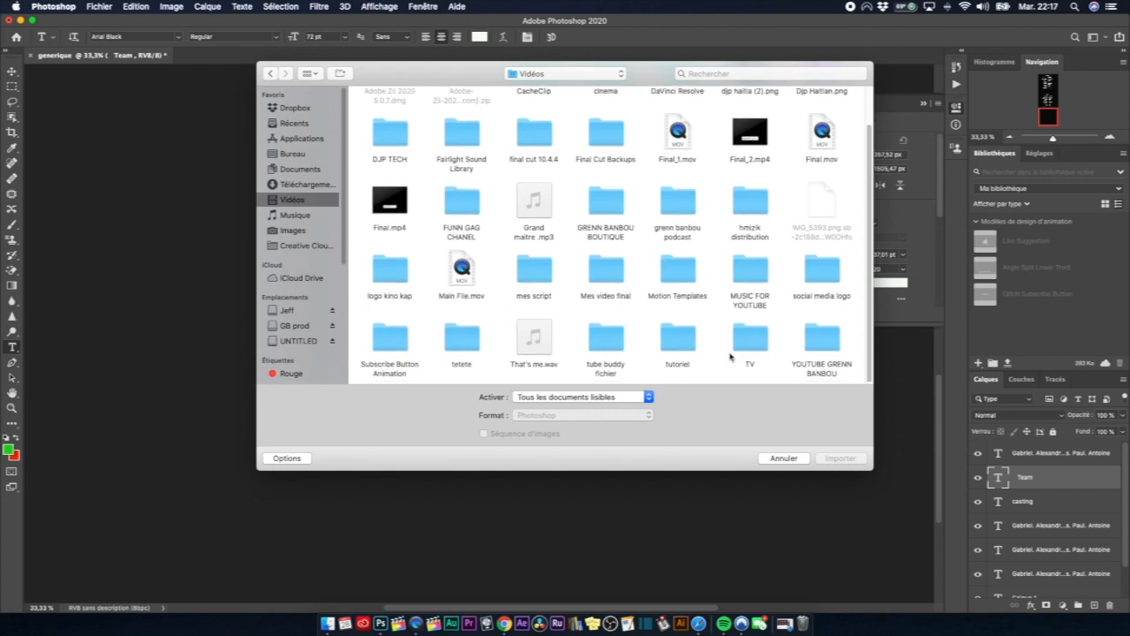
scroll(691, 242, up, 1)
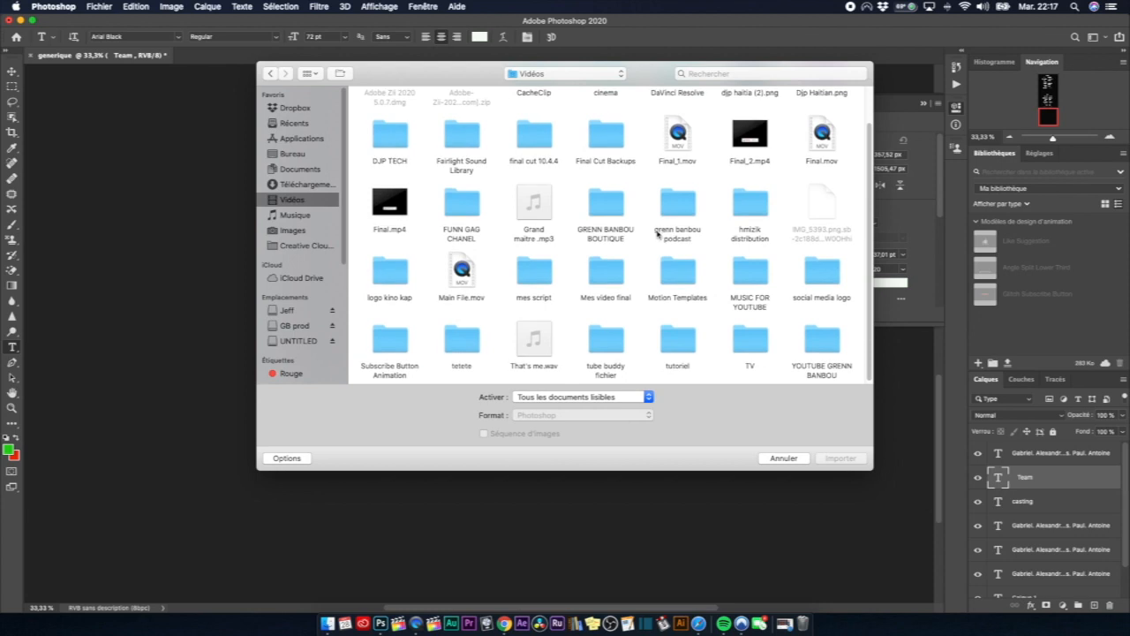
scroll(653, 232, up, 4)
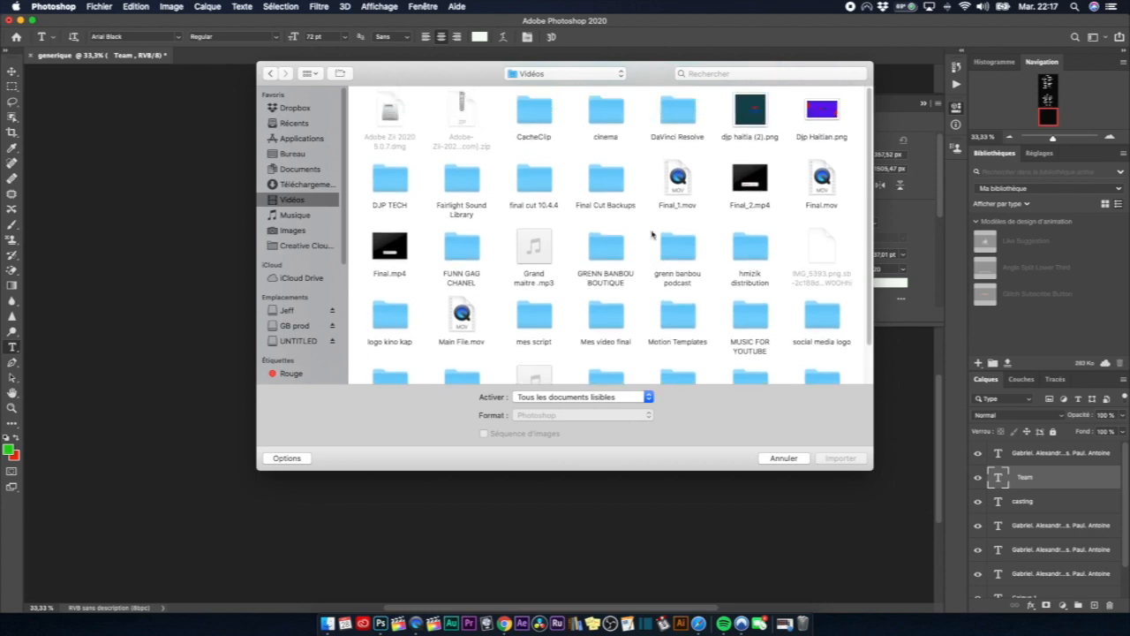
scroll(652, 236, down, 4)
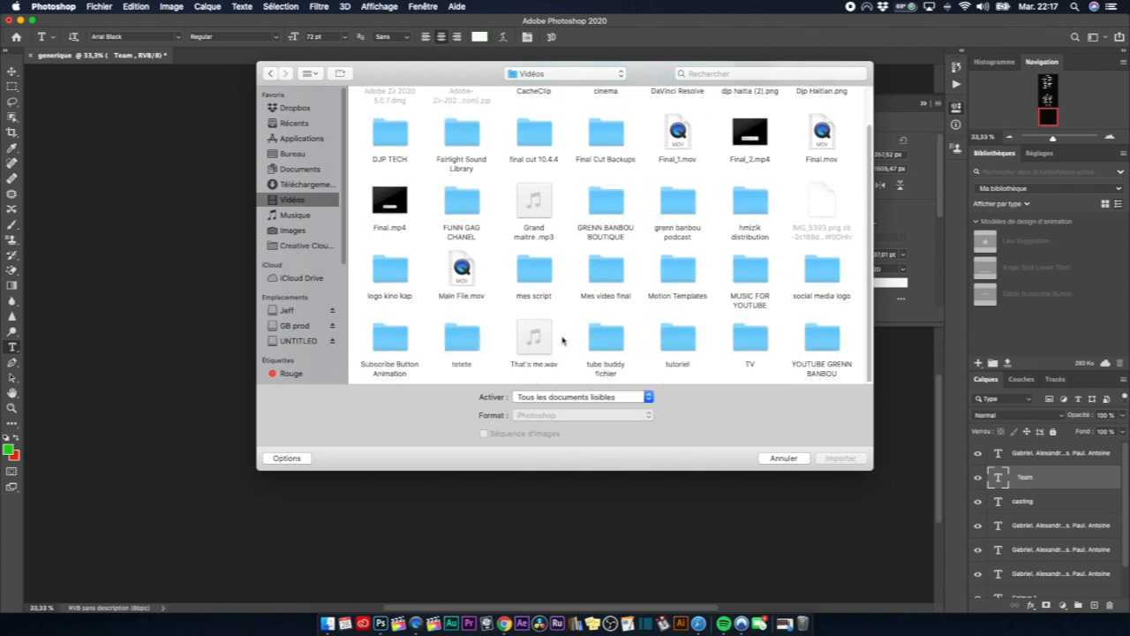
double_click(820, 274)
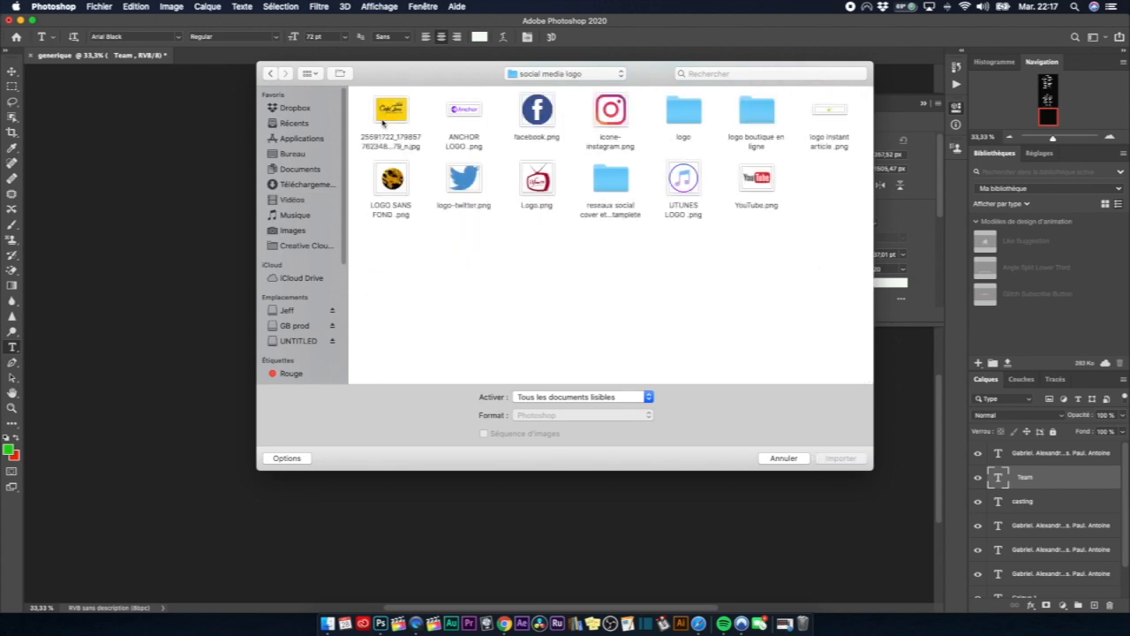
click(382, 117)
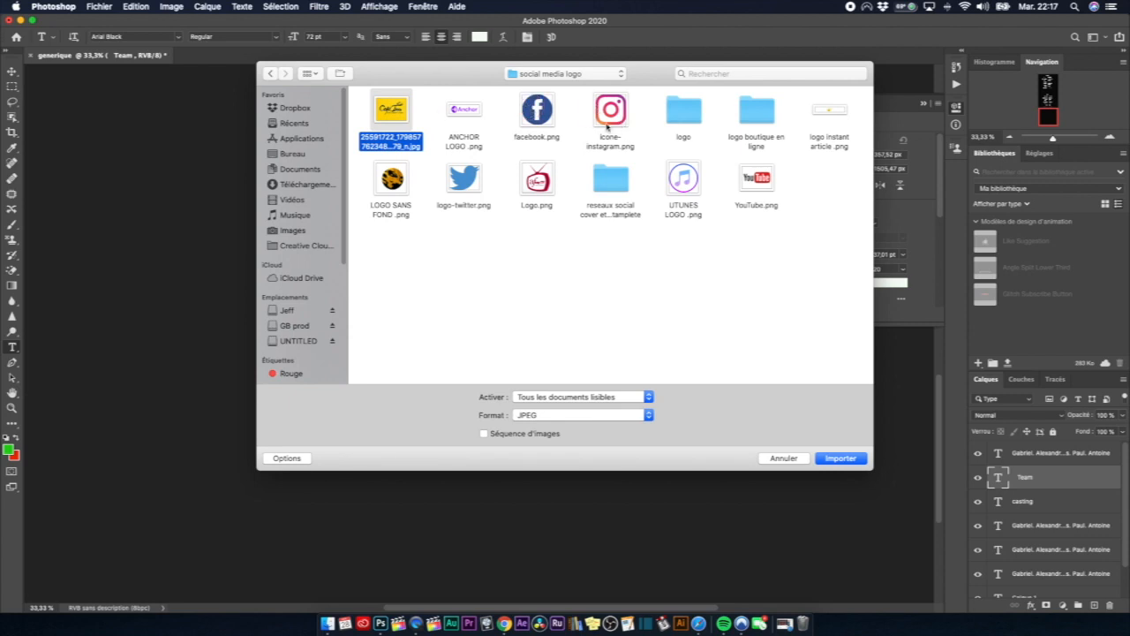
drag(355, 114, 636, 122)
click(833, 459)
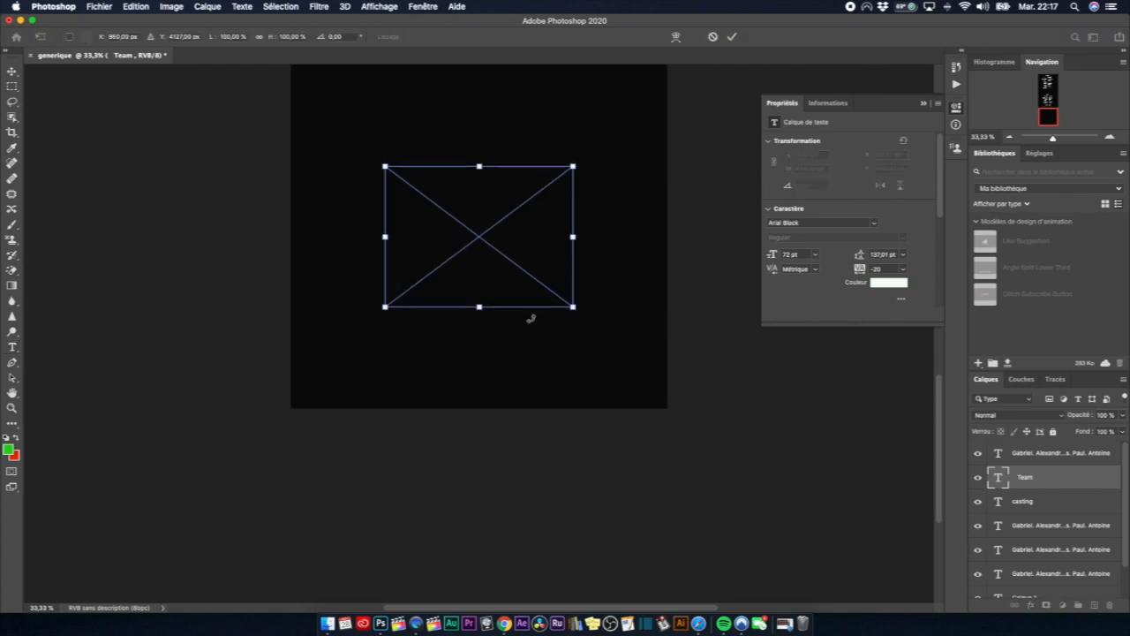
Scale the Café Trio logo to about 521 × 318 px, move it below the Team columns near X 249, Y 3507 px, and commit.
scroll(530, 318, up, 3)
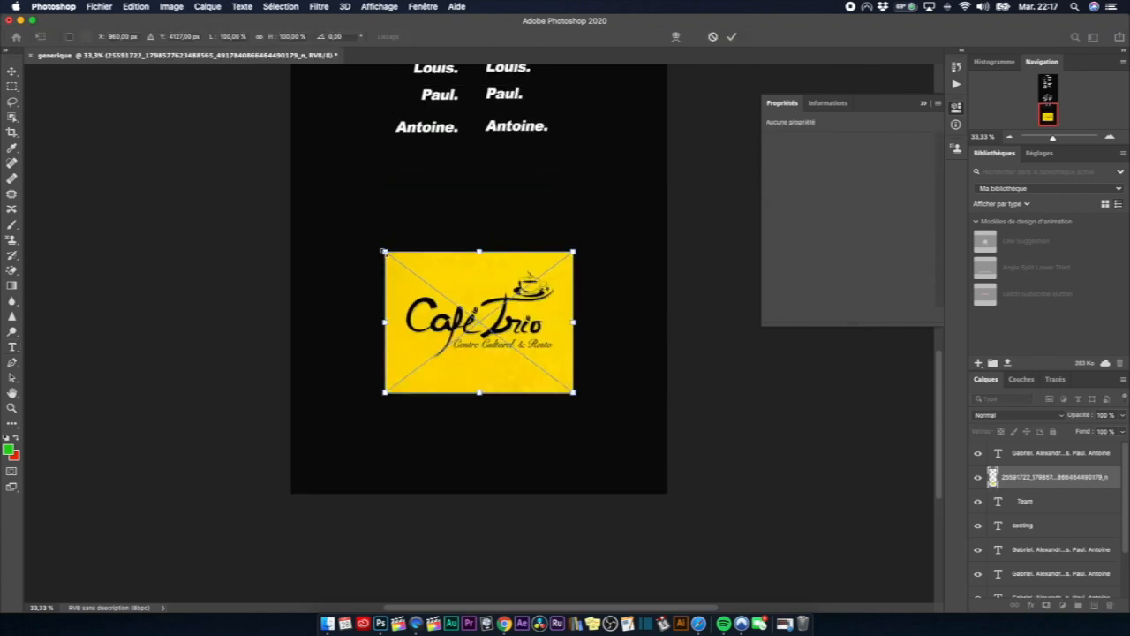
drag(383, 251, 470, 330)
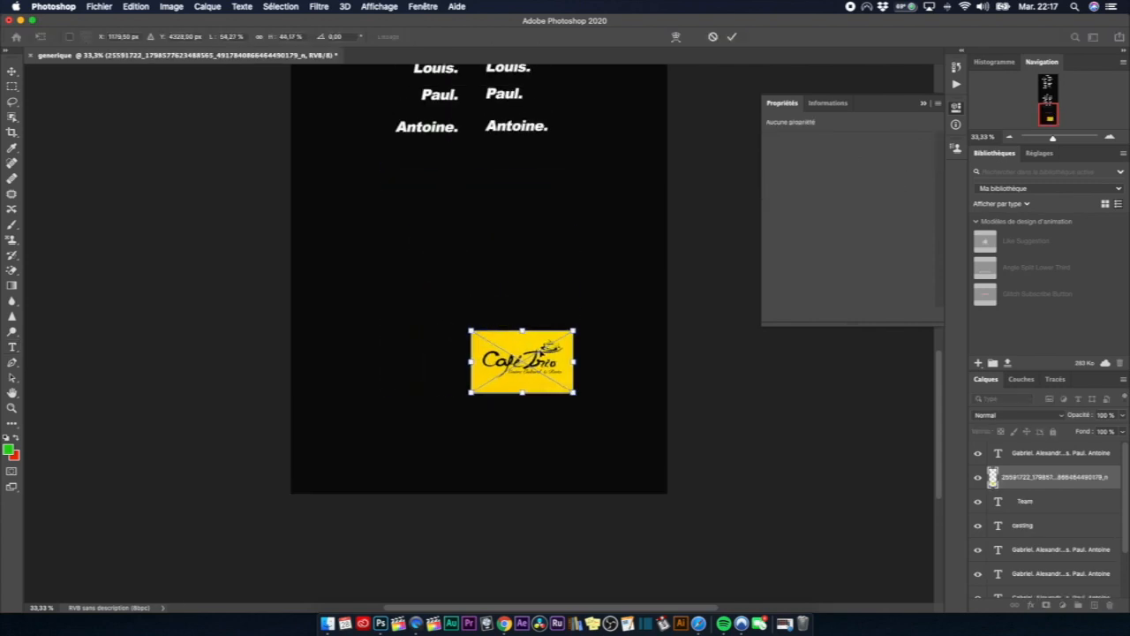
drag(536, 349, 399, 215)
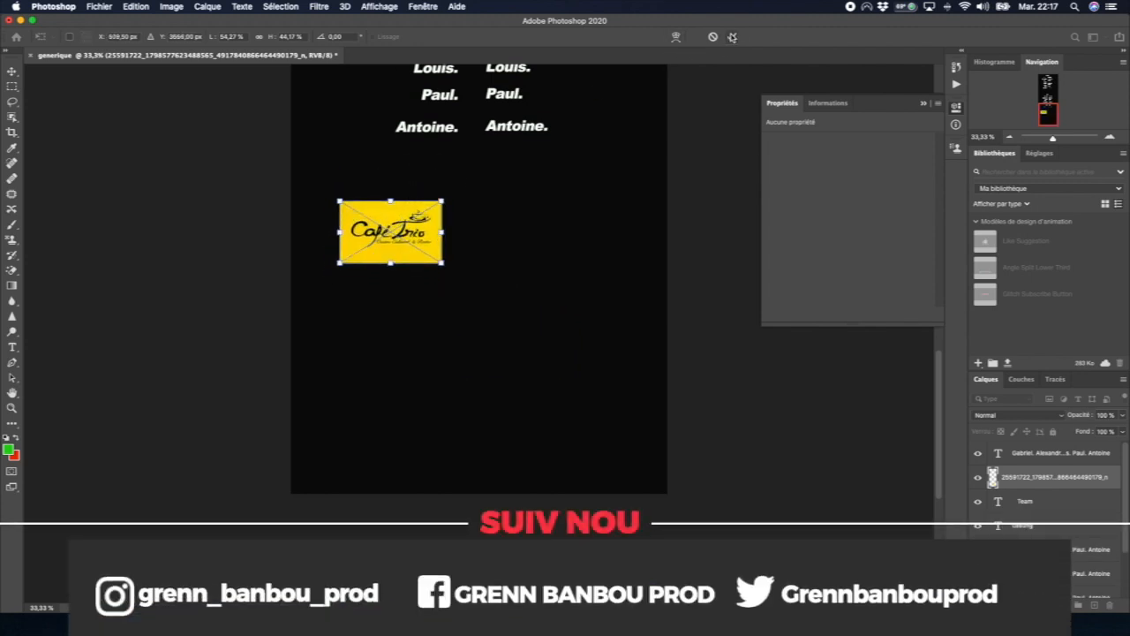
click(732, 37)
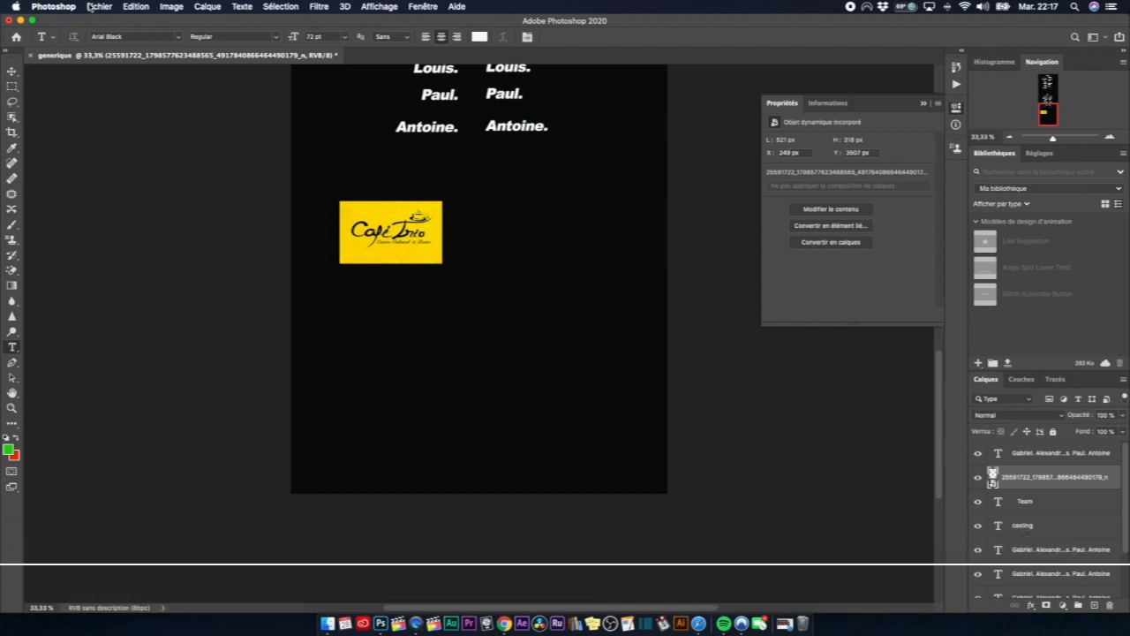
Place the round logo file "LOGO SANS FOND .png" from the "social media logo" folder as an embedded object.
click(93, 7)
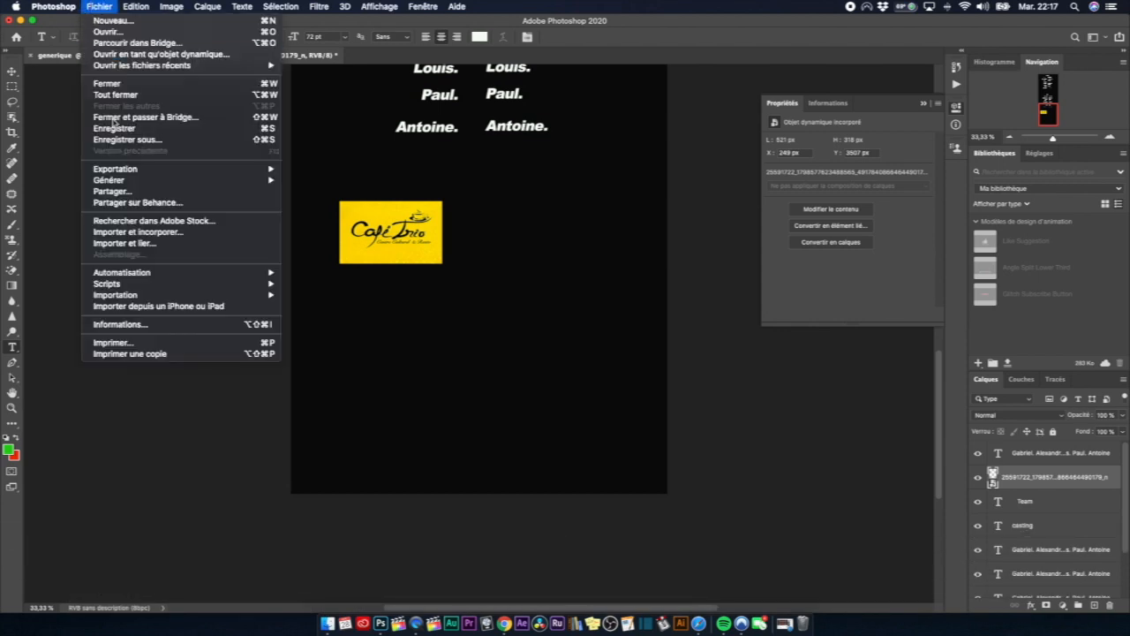
click(151, 233)
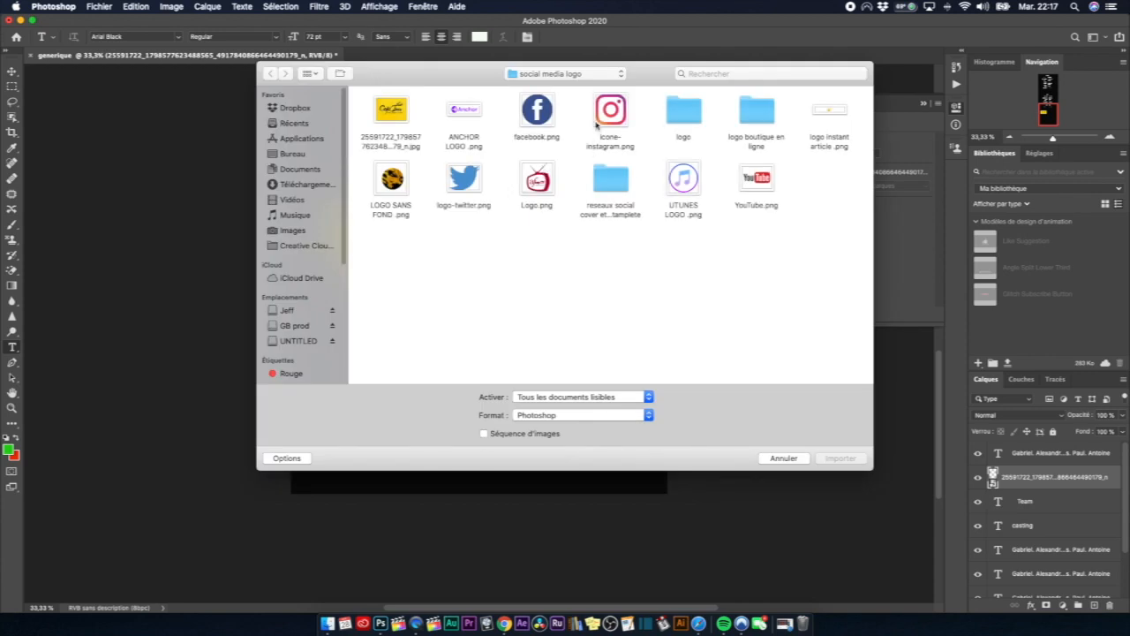
click(393, 190)
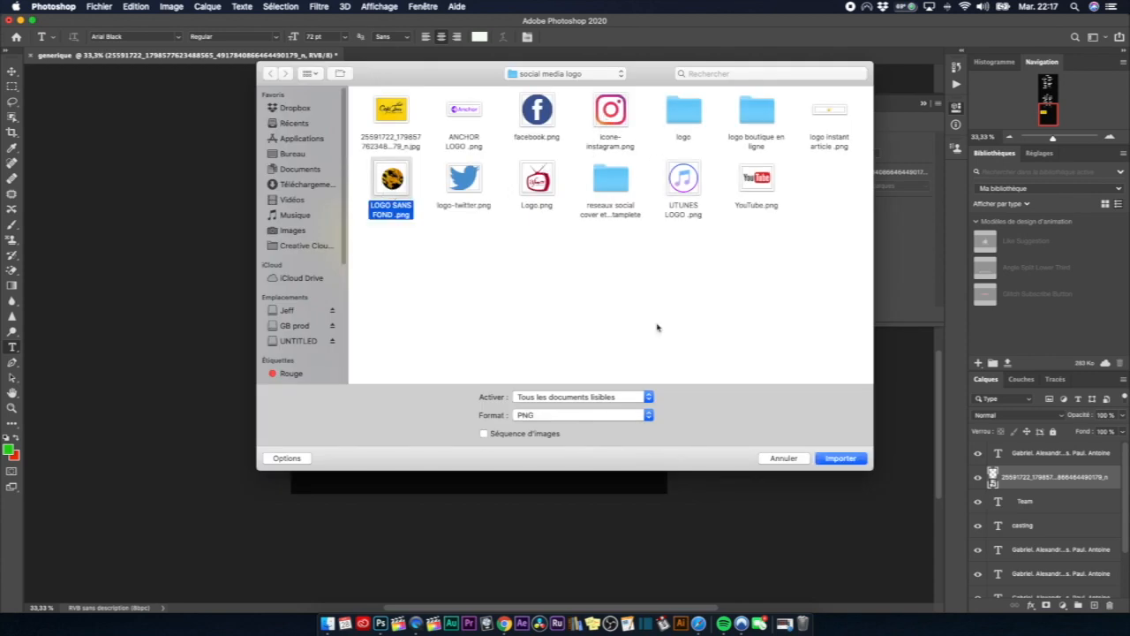
click(839, 459)
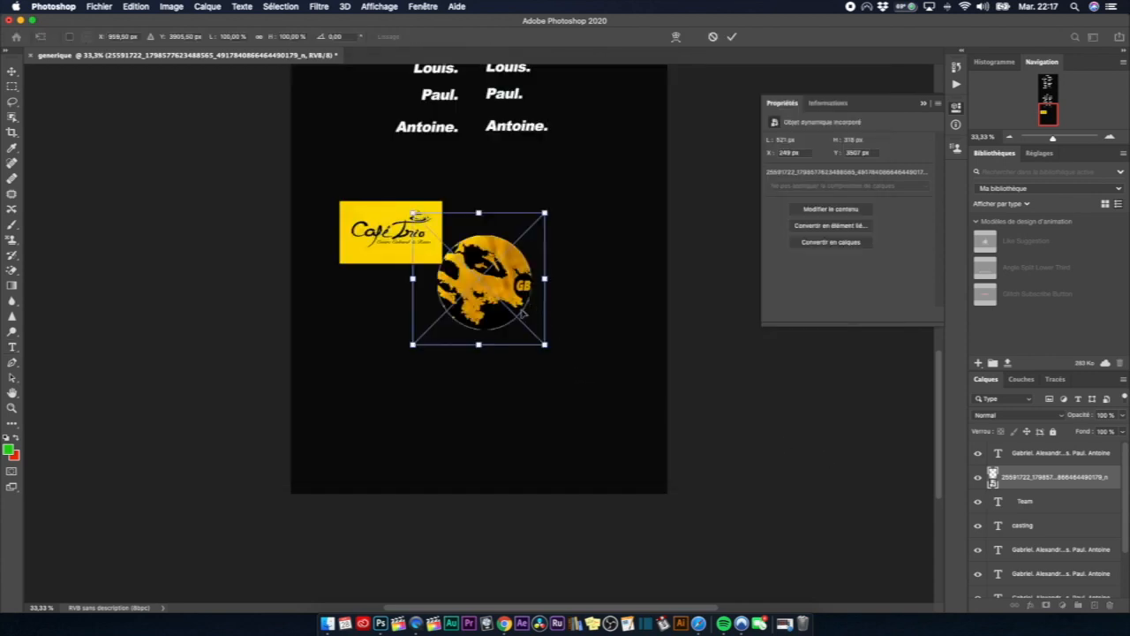
Move the round logo beside the Café Trio logo near X 1017, Y 3502 px, scale it to about 370 × 352 px and commit.
drag(488, 239, 541, 192)
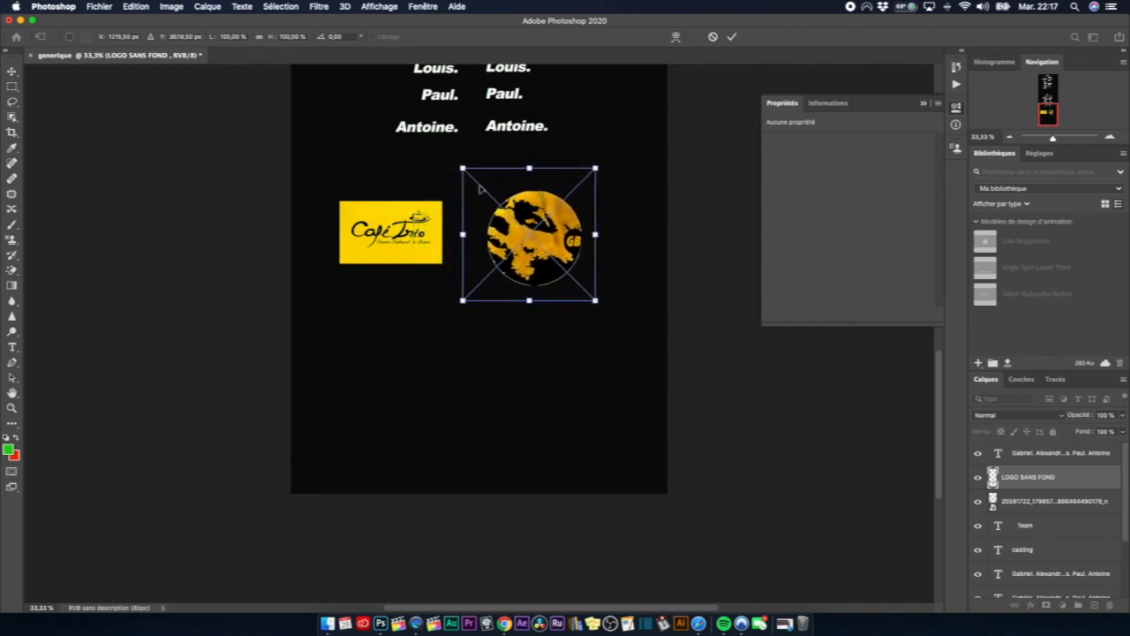
drag(464, 168, 519, 202)
click(731, 40)
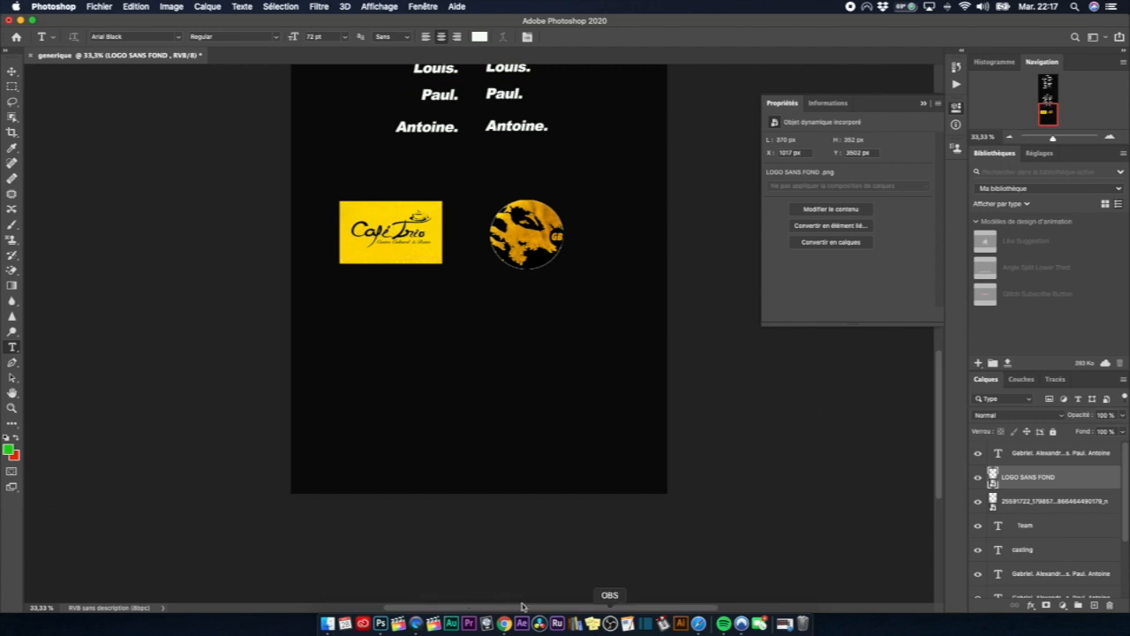
Review the whole credits layout from the "casting" title down to the two logos.
scroll(450, 477, up, 15)
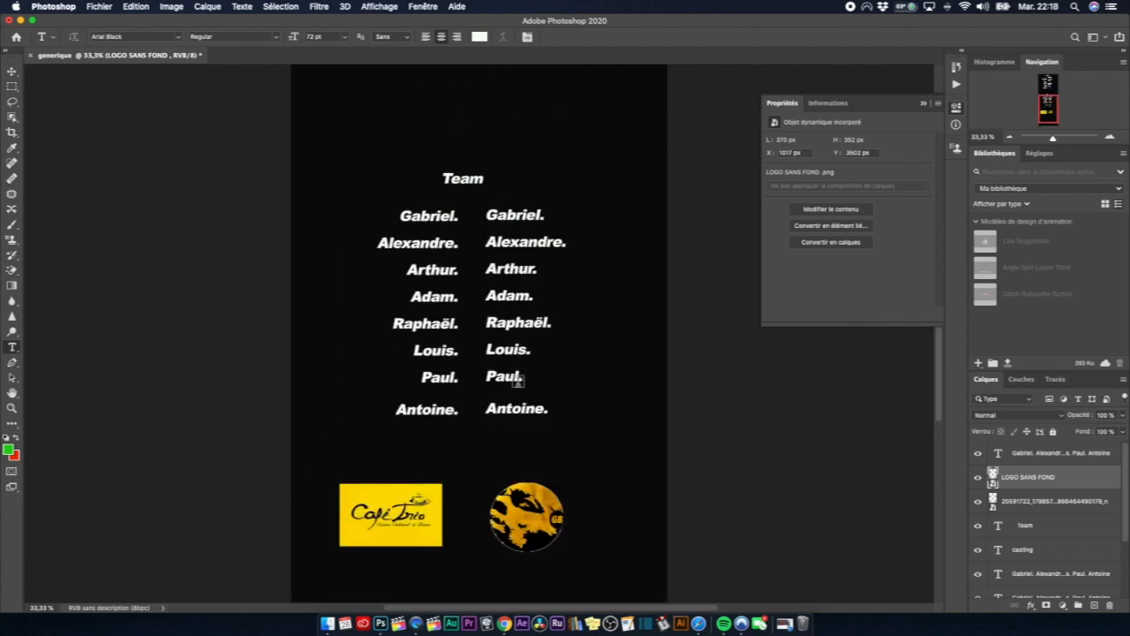
scroll(519, 384, down, 10)
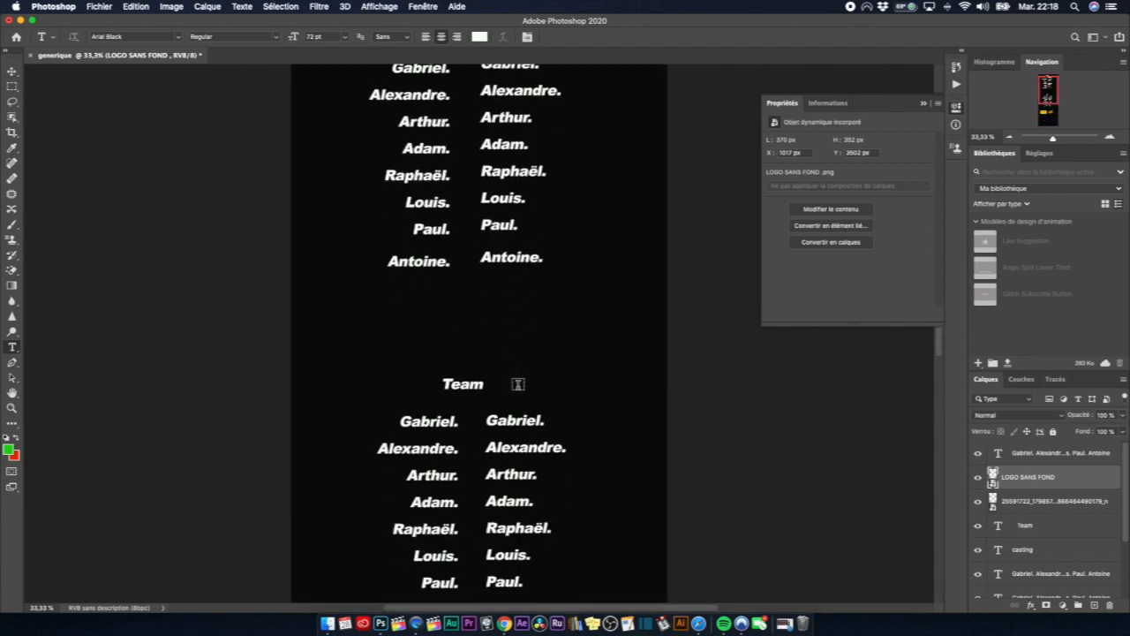
scroll(517, 387, down, 4)
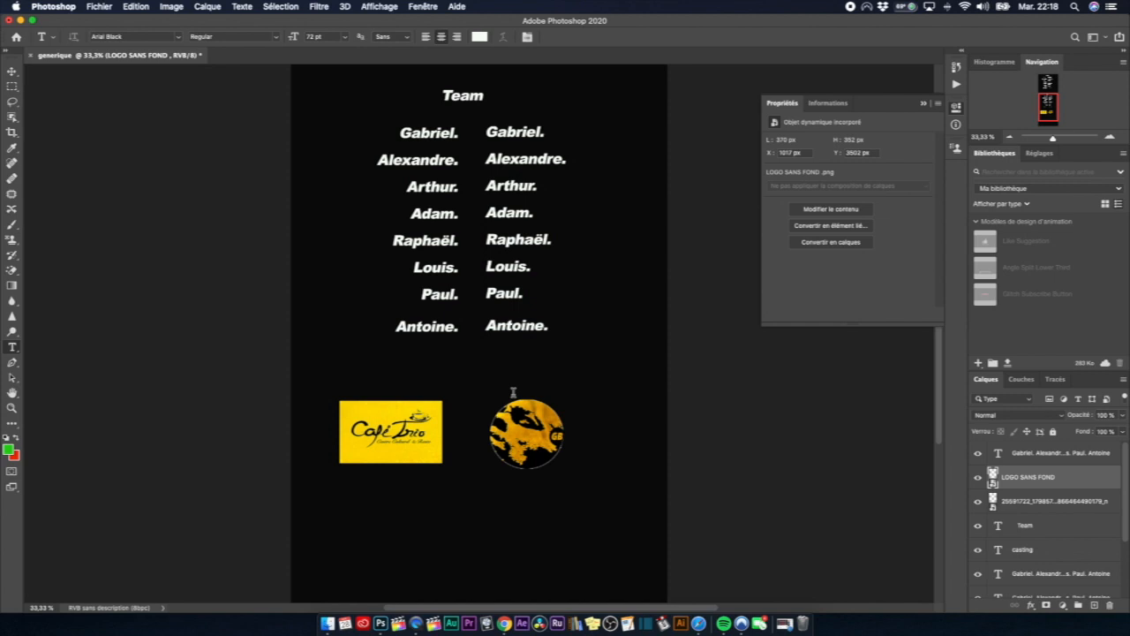
scroll(513, 392, up, 10)
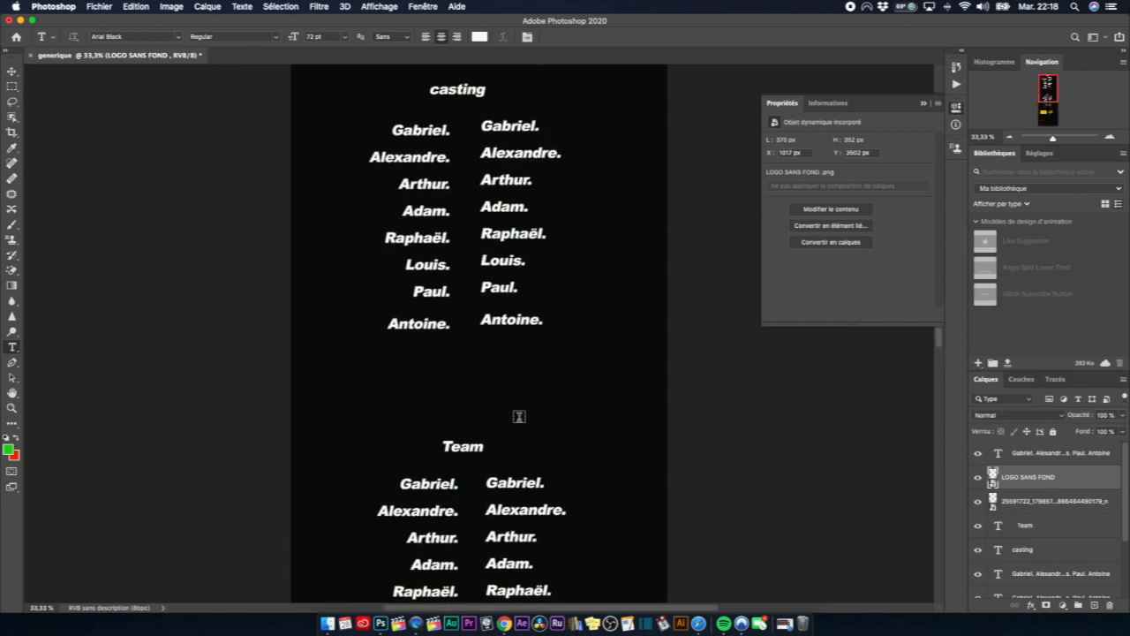
Review the credits layout and check the text frames of both name columns under the "casting" title.
scroll(519, 417, up, 5)
scroll(520, 419, down, 12)
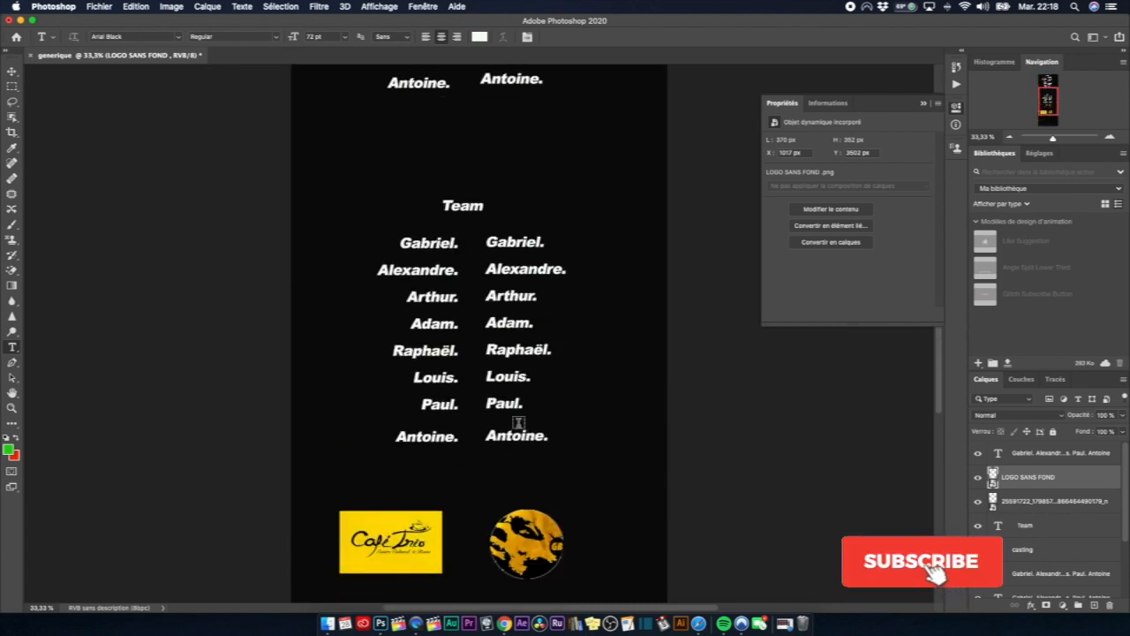
scroll(519, 423, up, 3)
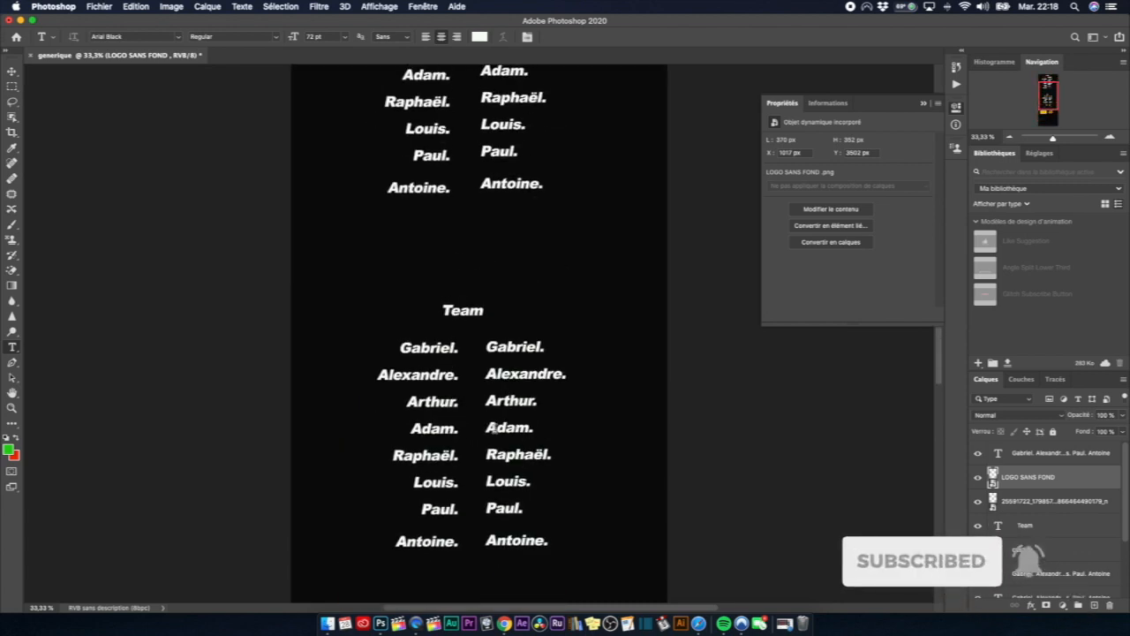
scroll(495, 427, down, 2)
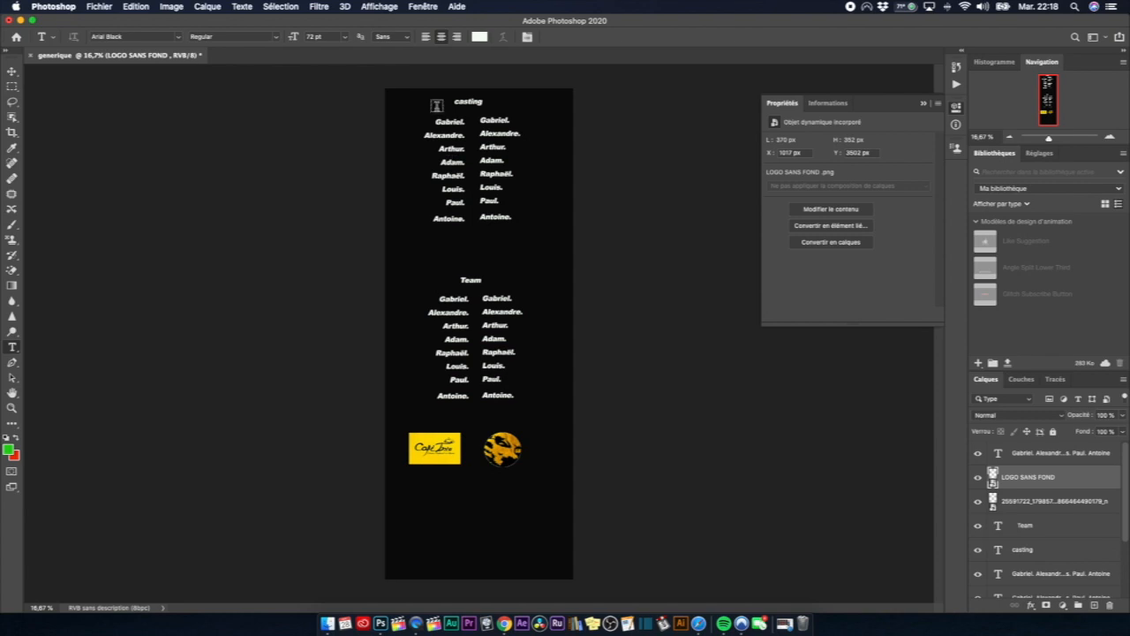
click(438, 120)
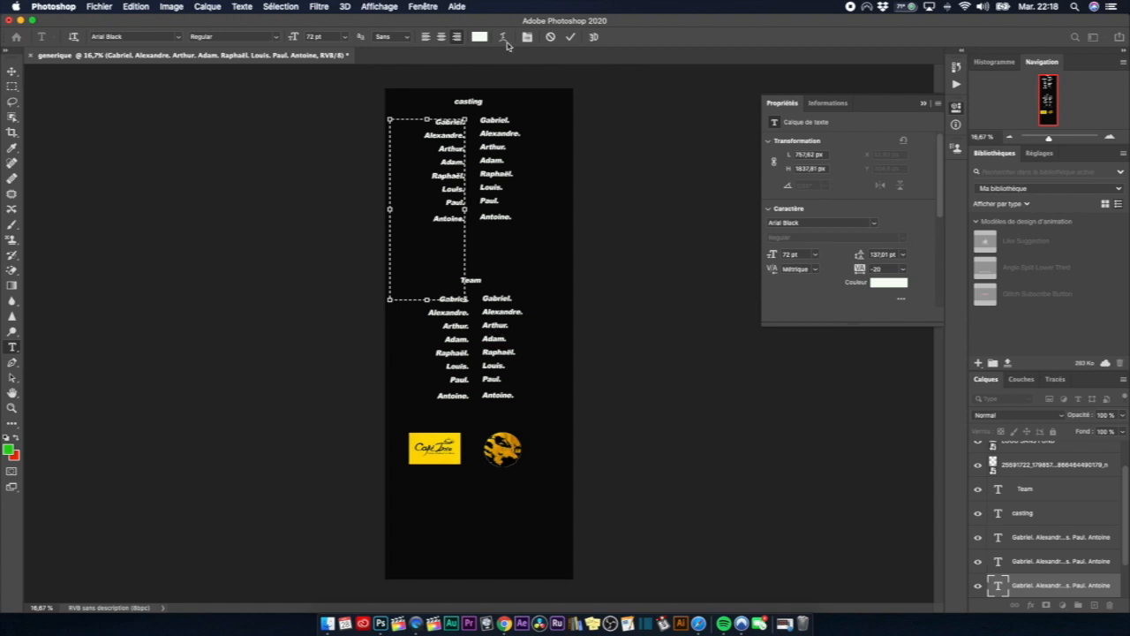
click(570, 37)
click(500, 120)
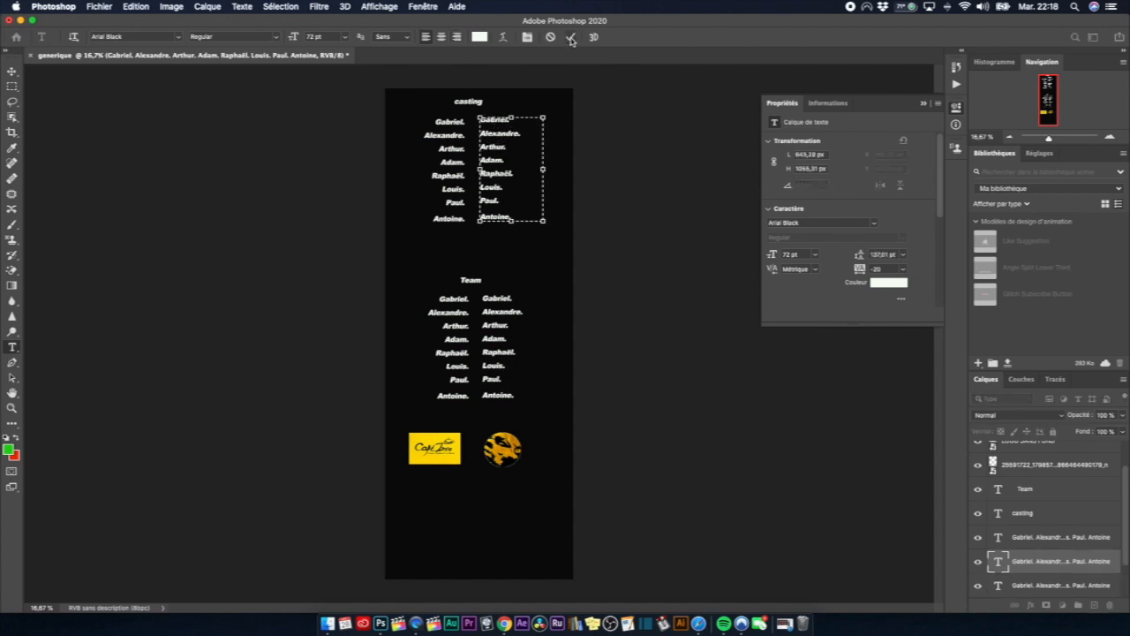
click(571, 37)
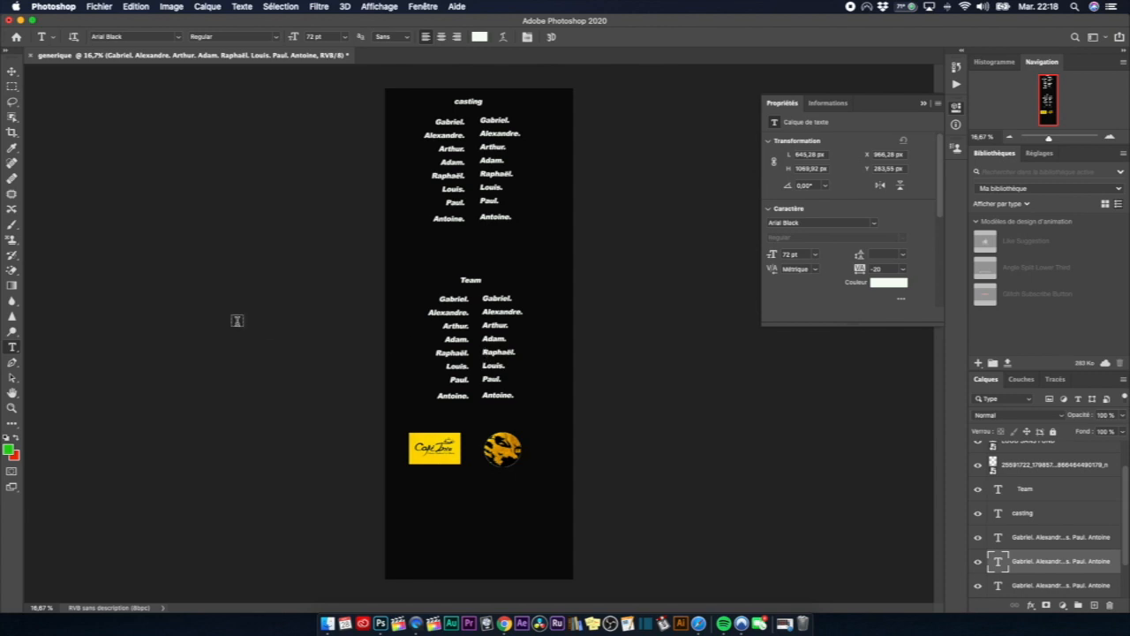
click(93, 7)
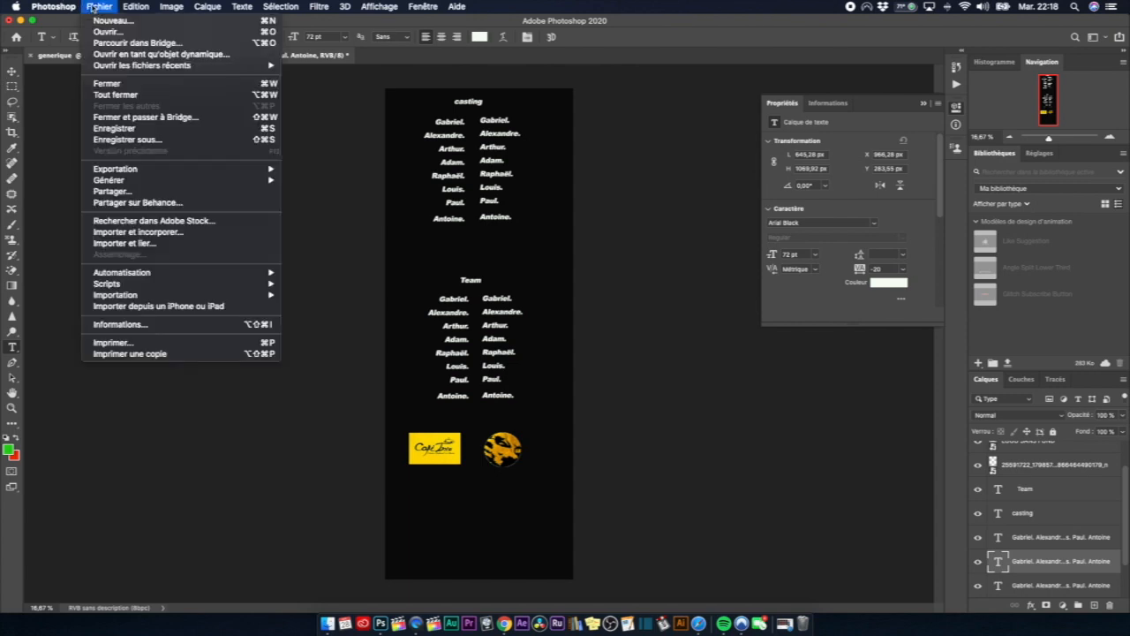
mouse_move(167, 172)
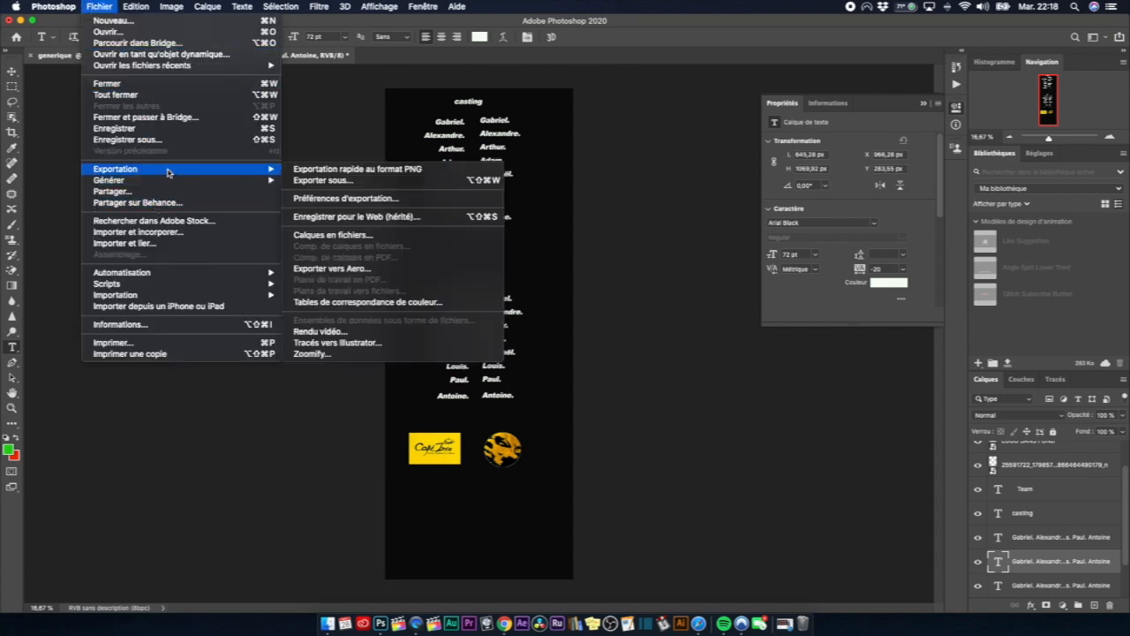
click(614, 386)
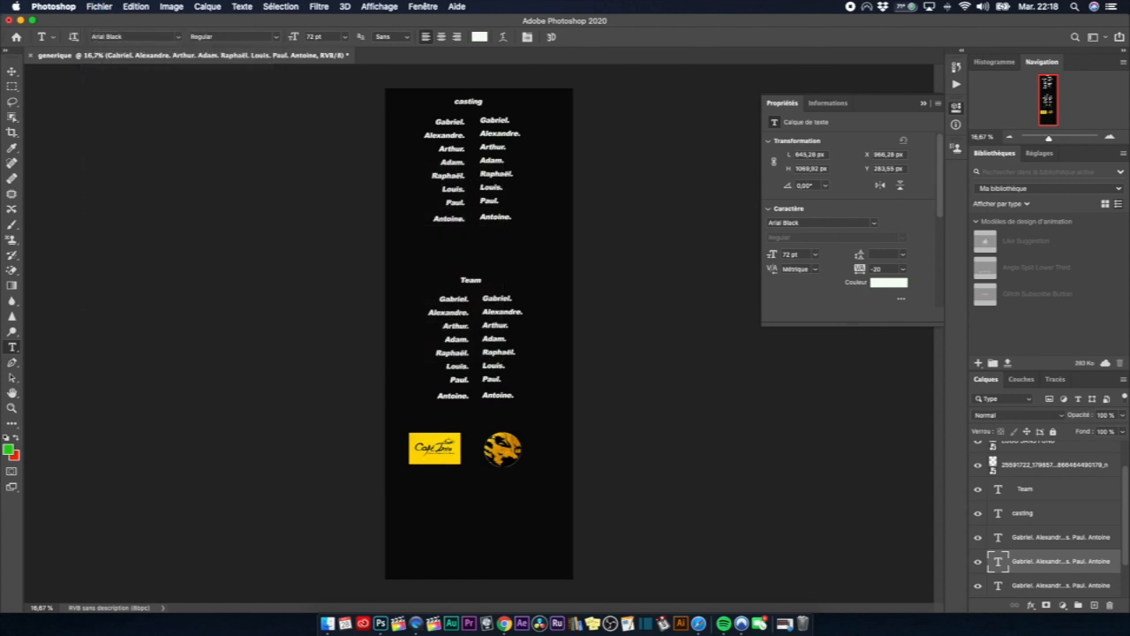
Unlock the black background layer and hide it so the credits sit on transparency.
scroll(1087, 527, down, 3)
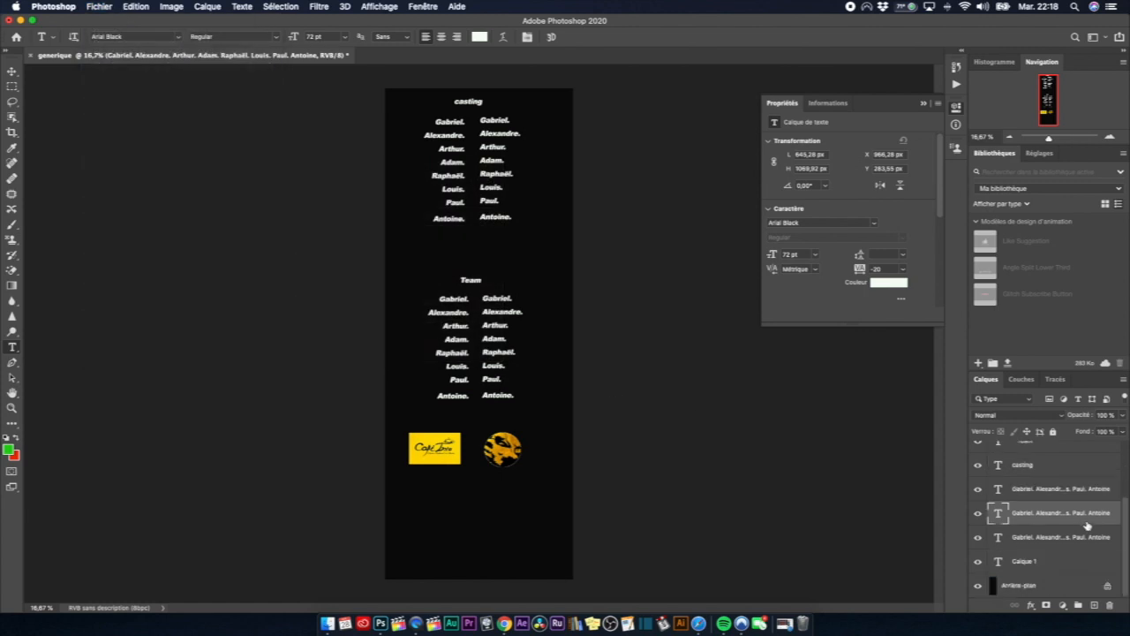
click(1107, 586)
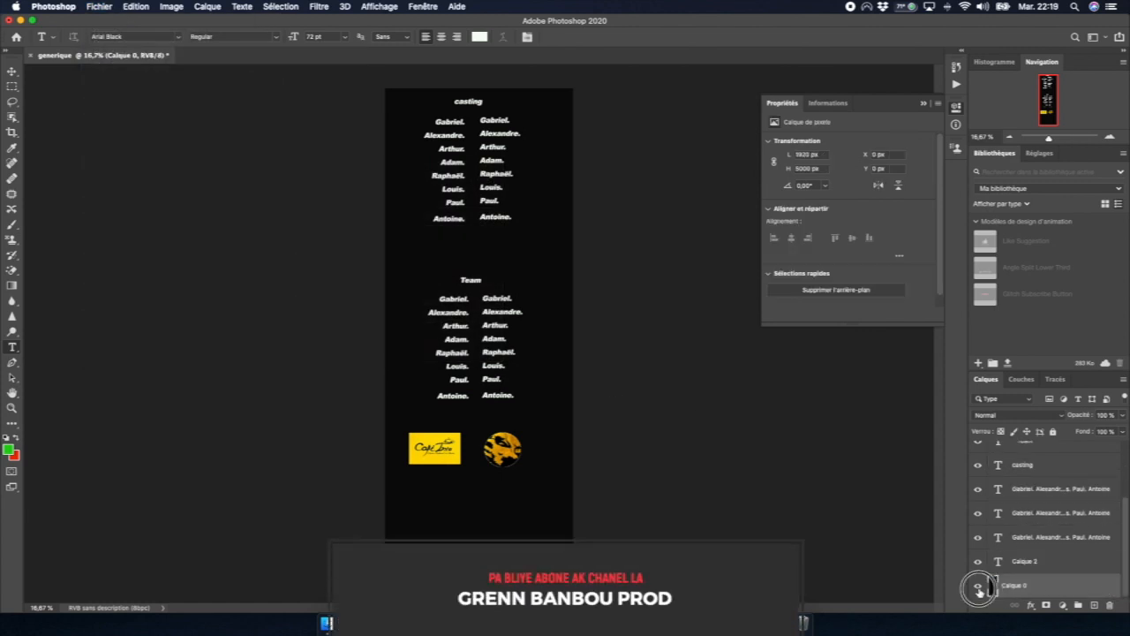
click(978, 587)
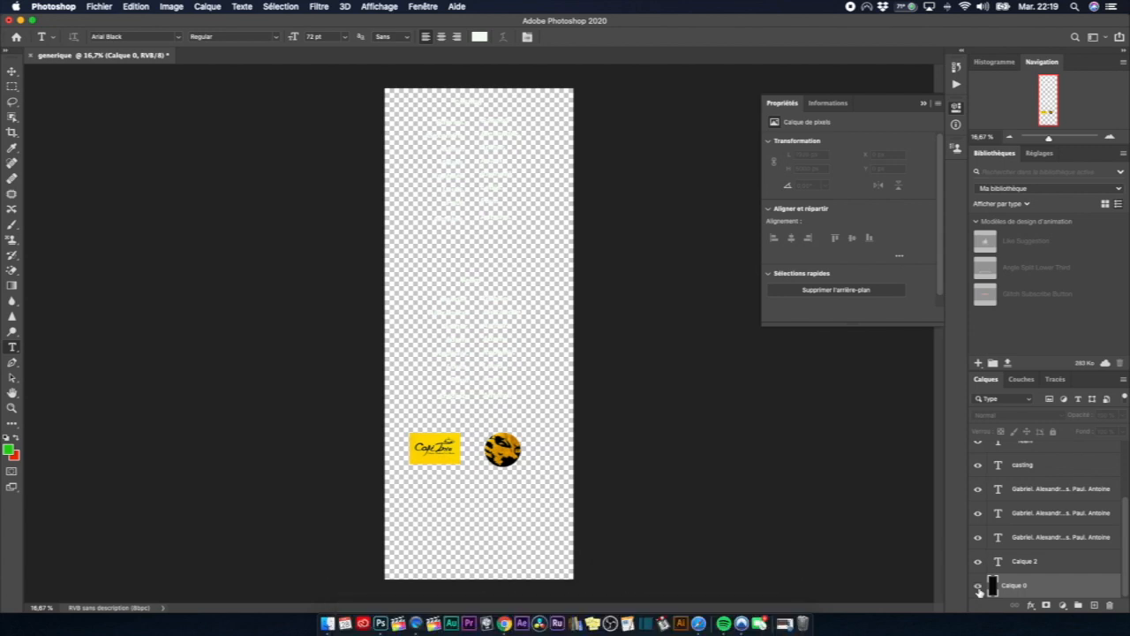
click(978, 587)
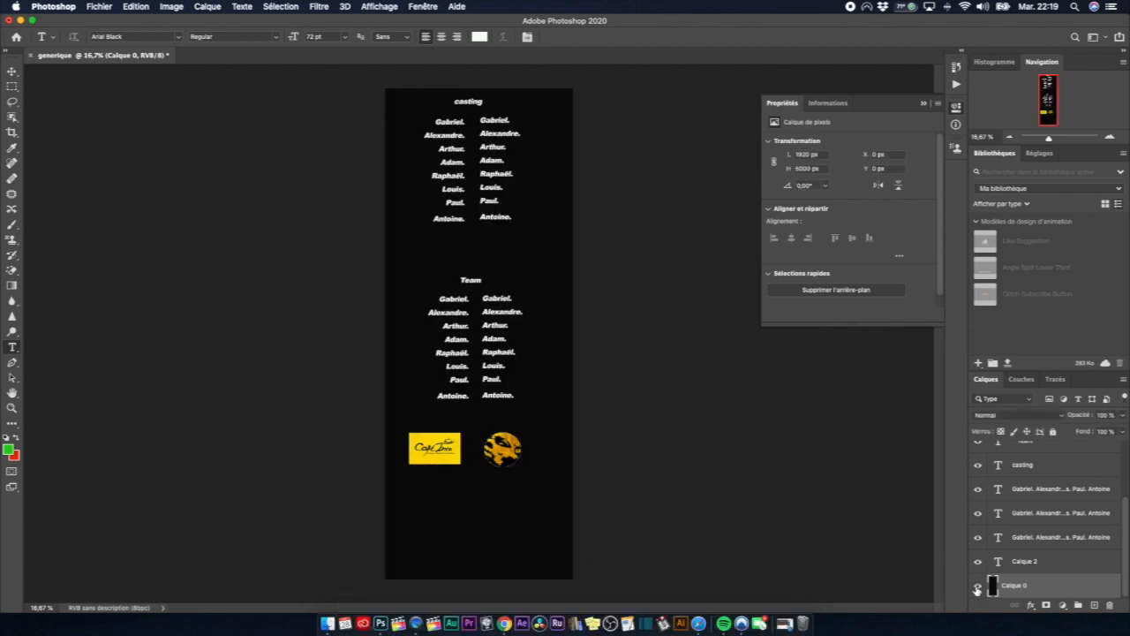
click(978, 588)
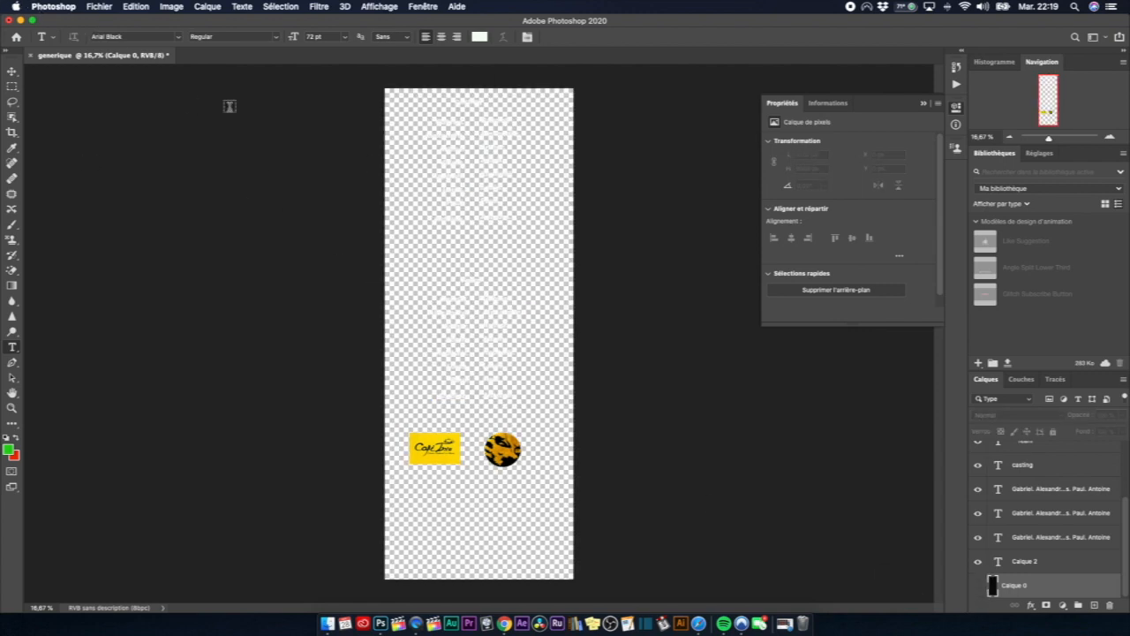
Quick-export the credits as a PNG named "generique .png" into the Bureau folder.
click(95, 7)
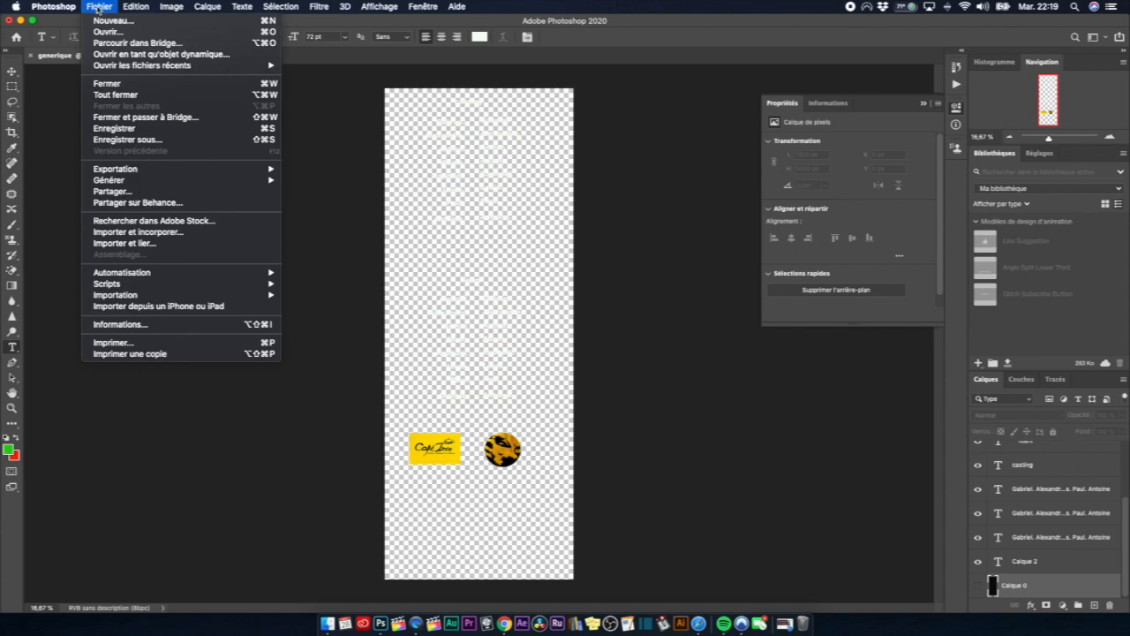
mouse_move(183, 182)
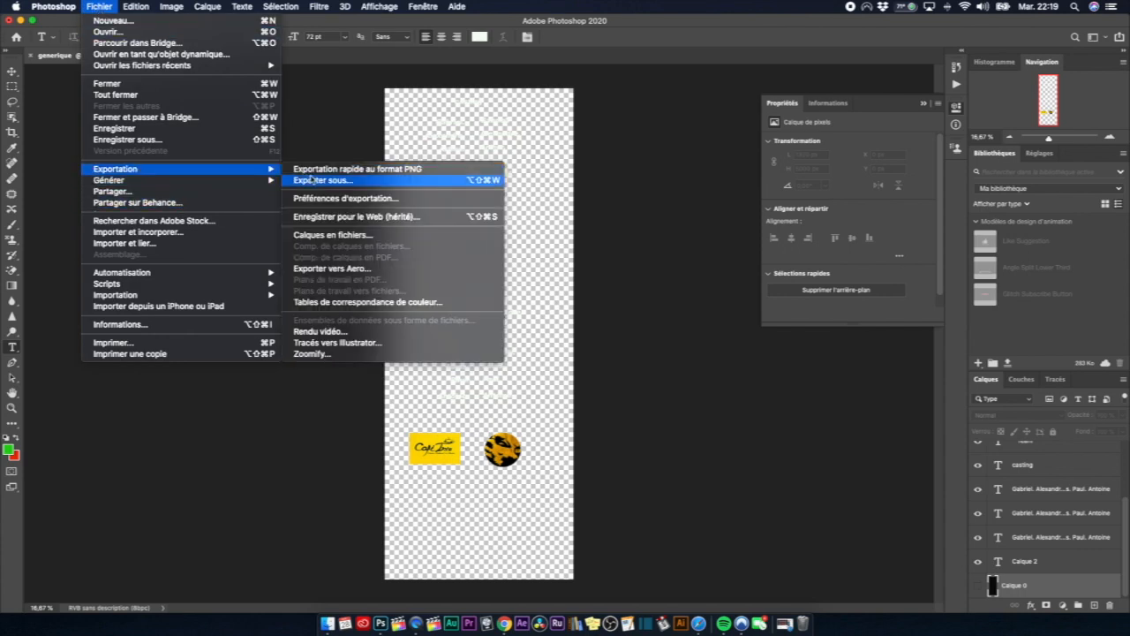
click(317, 169)
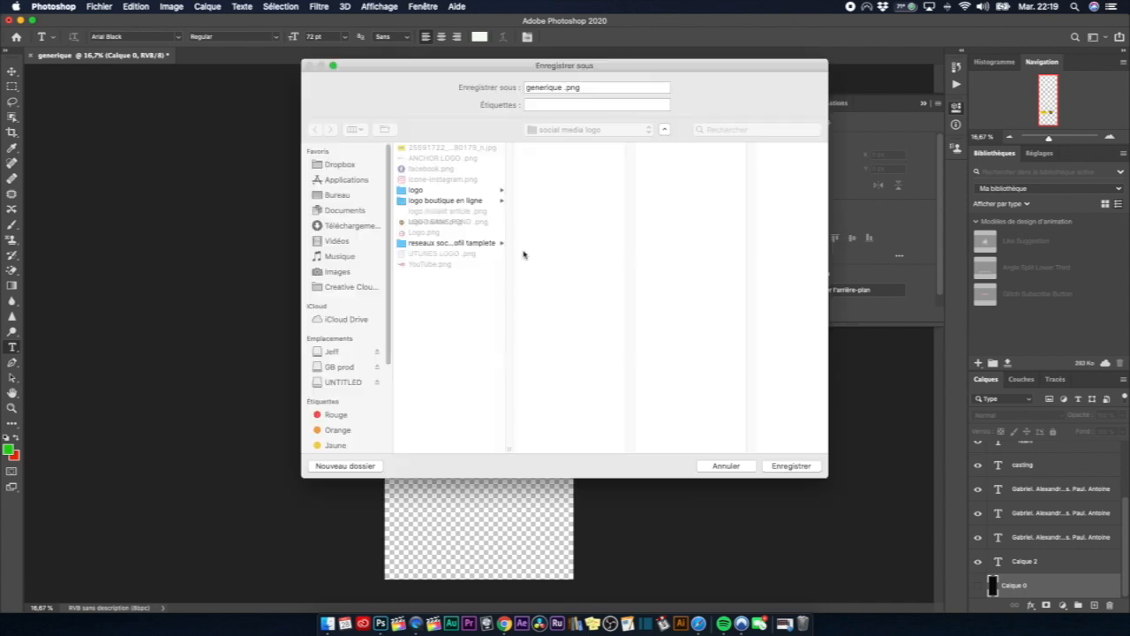
click(336, 196)
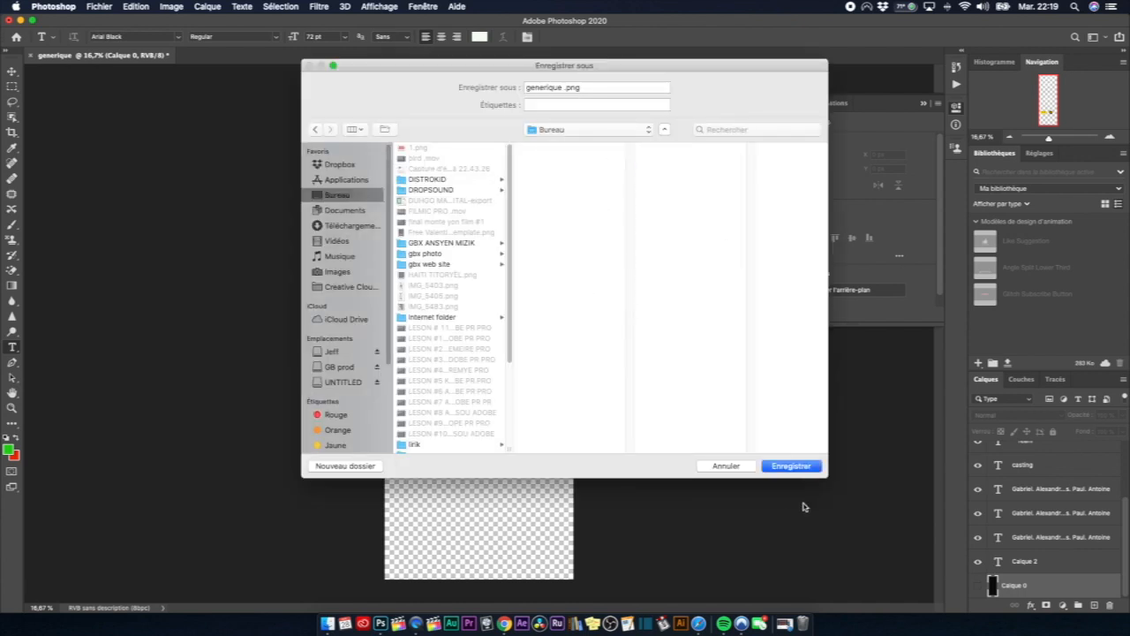
click(790, 466)
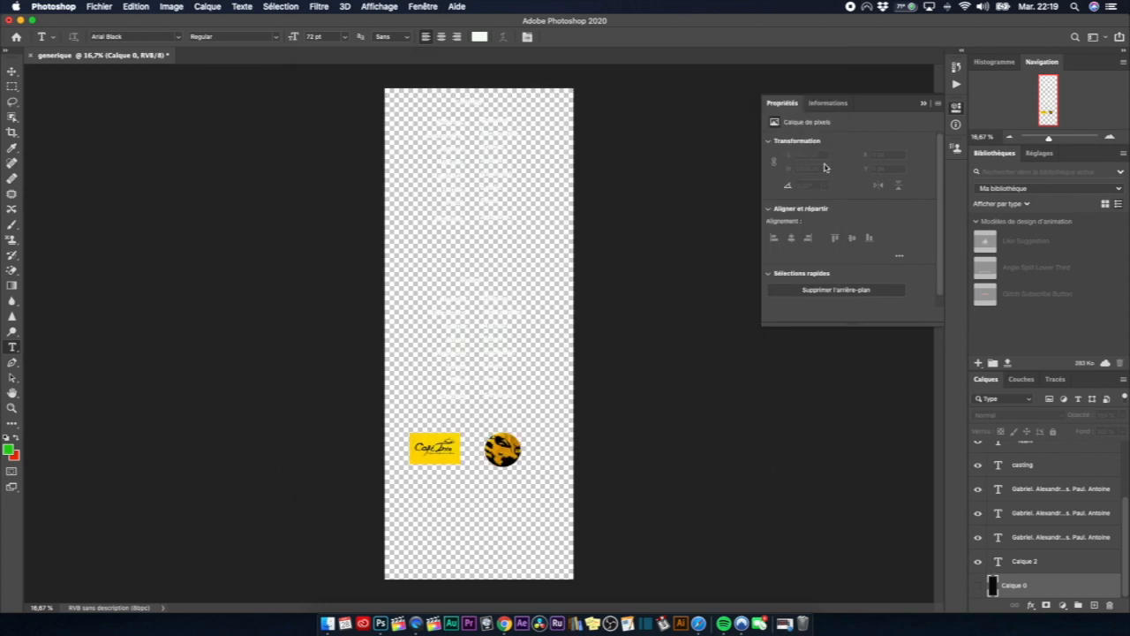
Collapse the layer properties, show the black background layer again and check the text frame of the first Team name column.
click(924, 107)
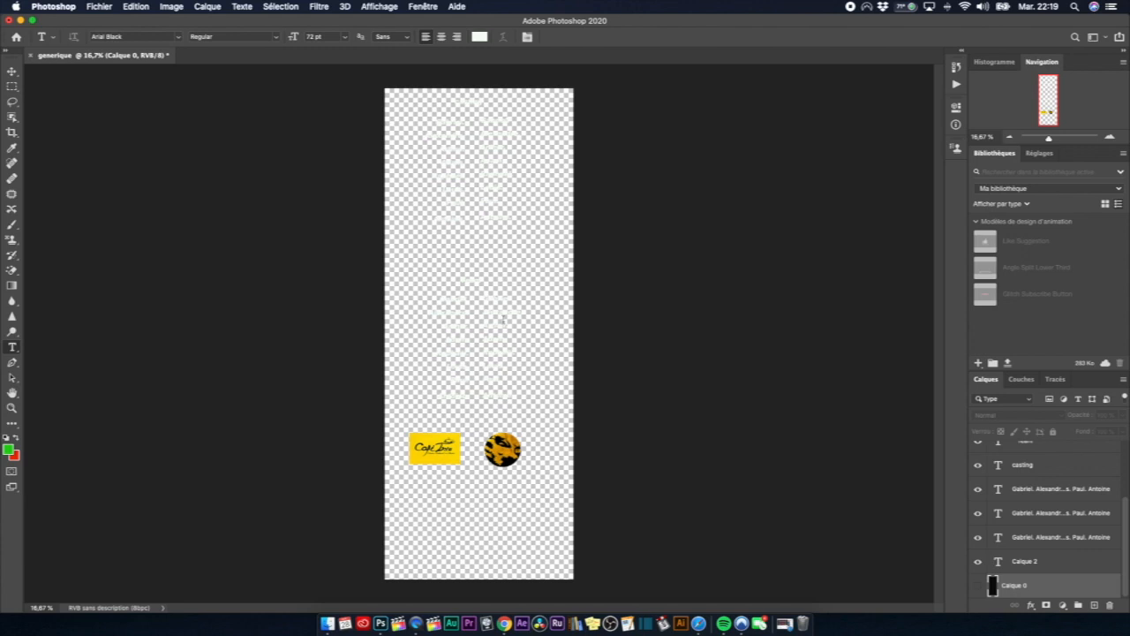
click(977, 589)
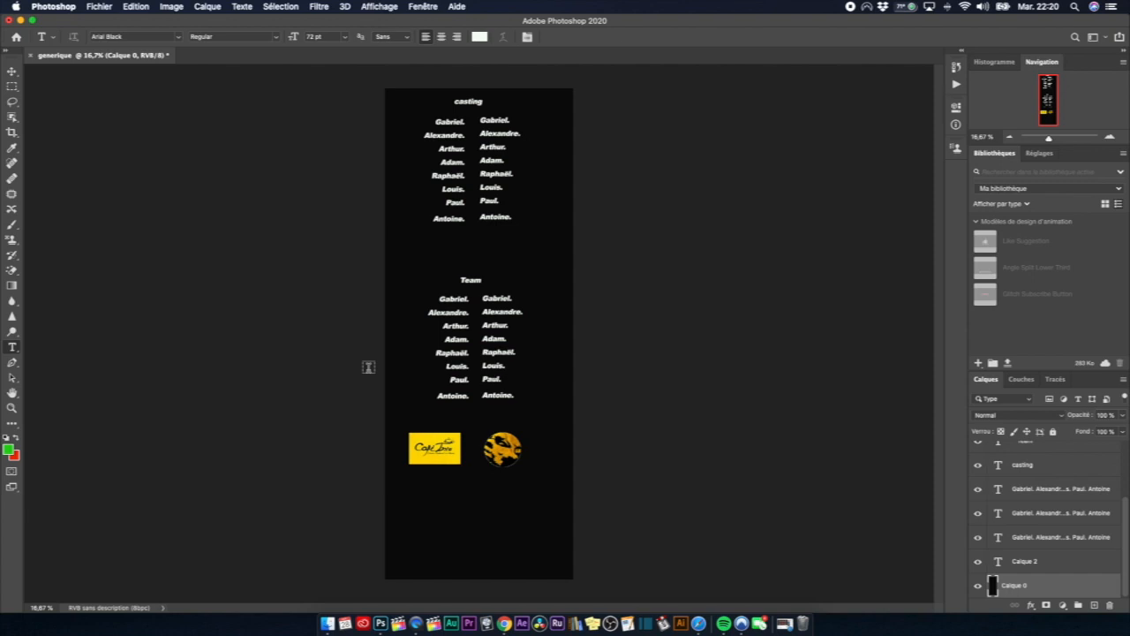
click(440, 300)
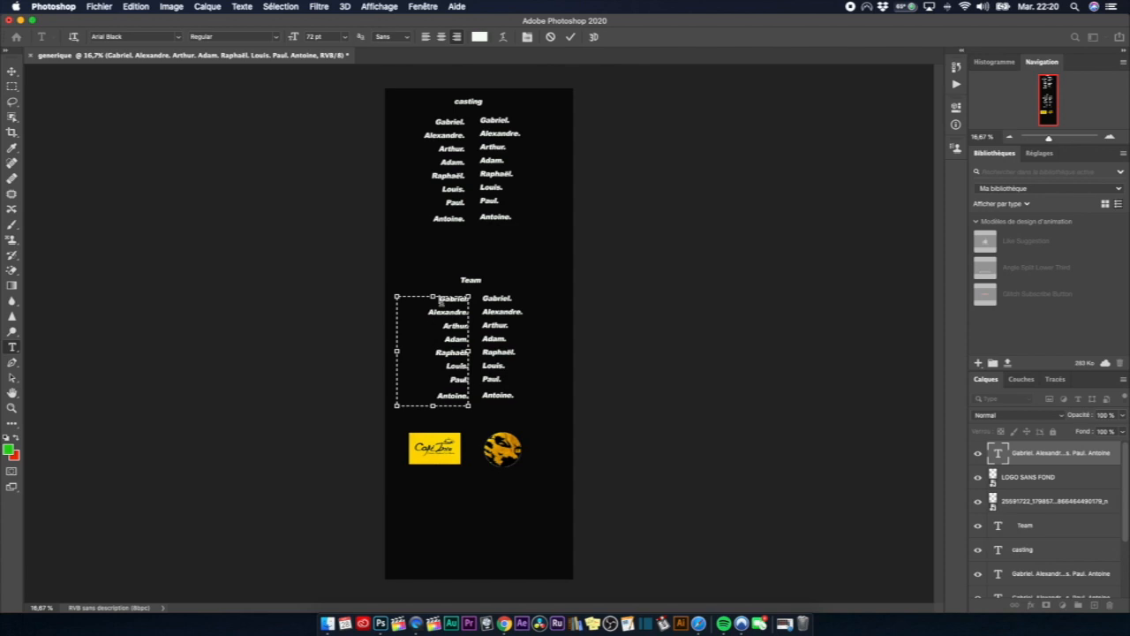
click(570, 36)
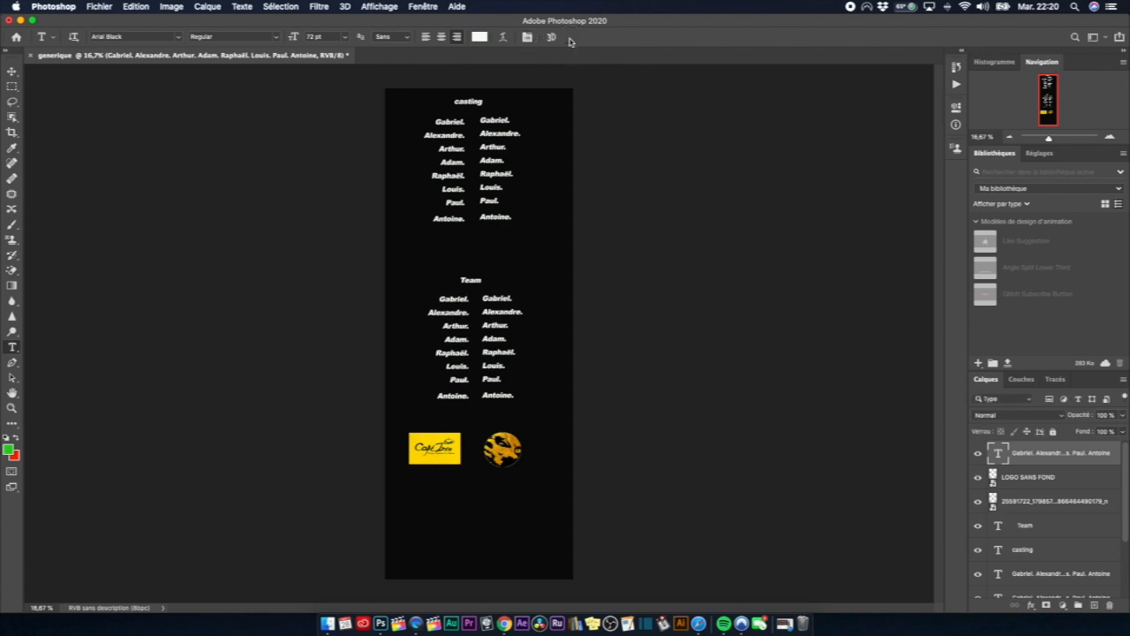